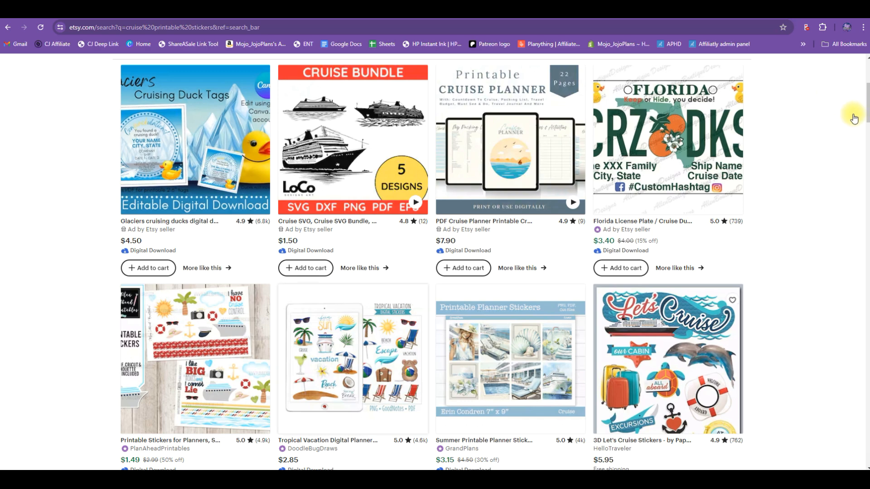
# - Look through the first page of Etsy results for cruise printable stickers, comparing sticker and clipart designs and their prices
pyautogui.scroll(5, 852, 116)
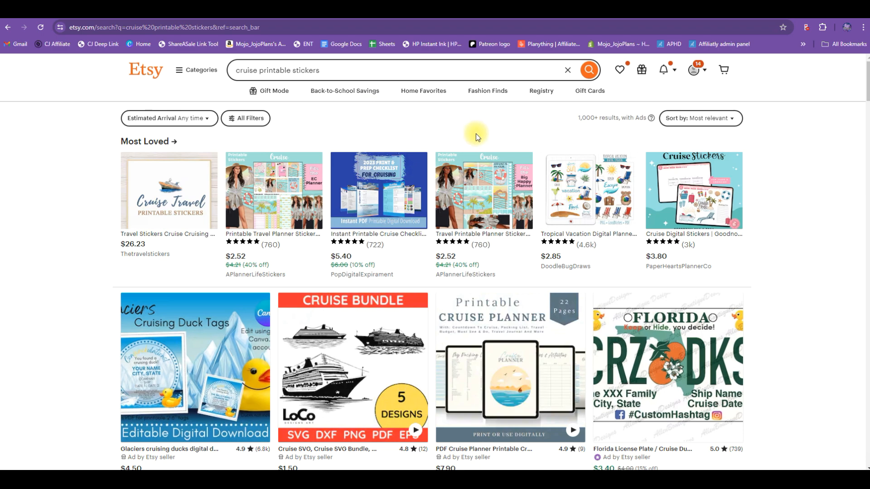
pyautogui.scroll(-6, 792, 167)
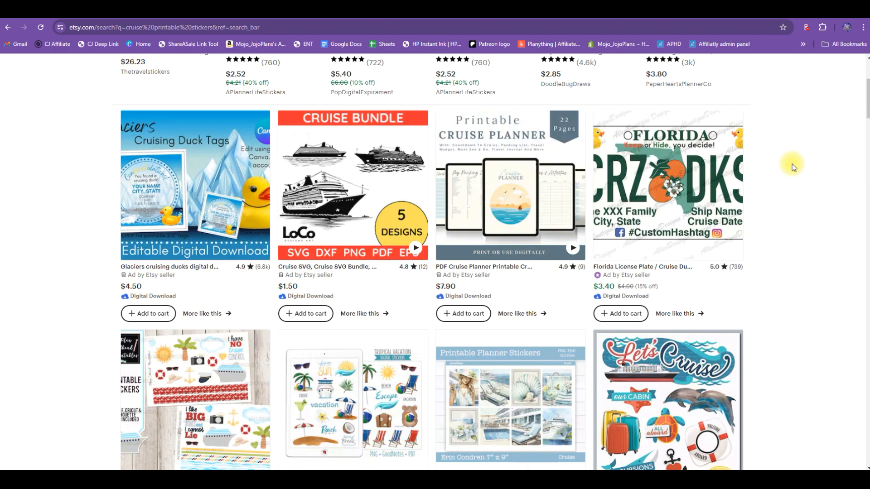
pyautogui.scroll(-1, 791, 168)
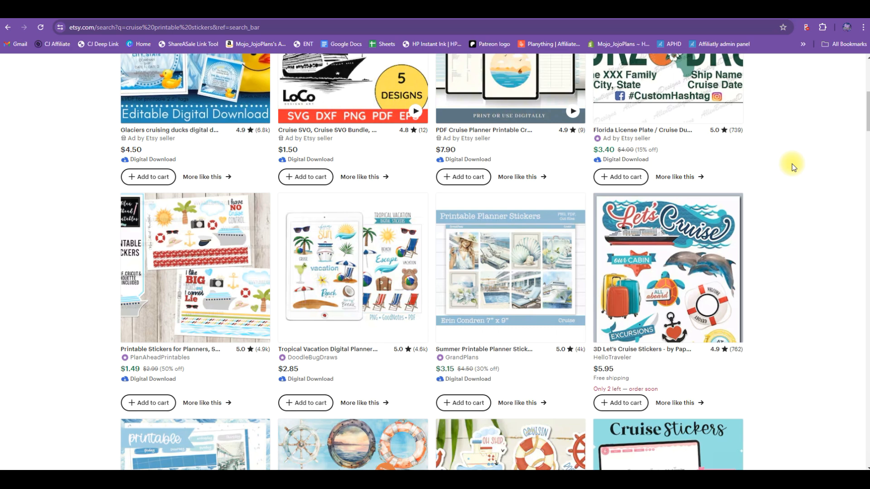
pyautogui.scroll(-2, 792, 167)
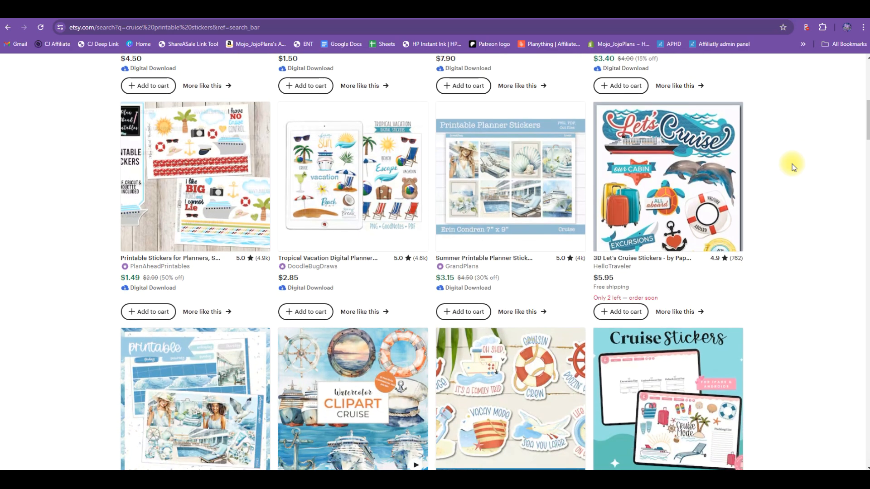
pyautogui.scroll(-4, 792, 167)
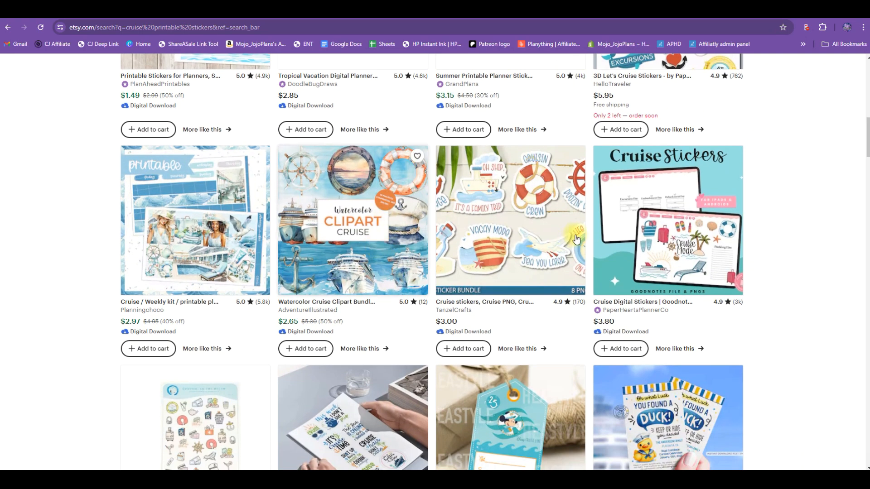
pyautogui.scroll(-5, 457, 153)
pyautogui.scroll(2, 370, 97)
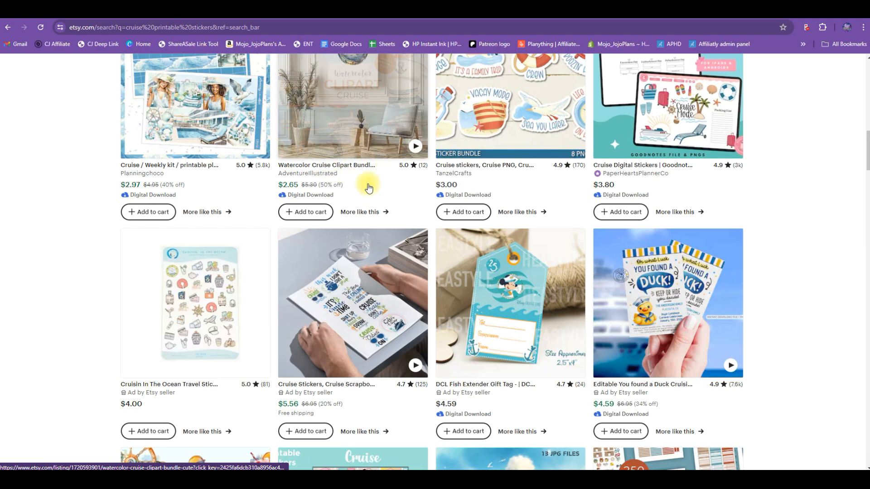
pyautogui.scroll(3, 634, 169)
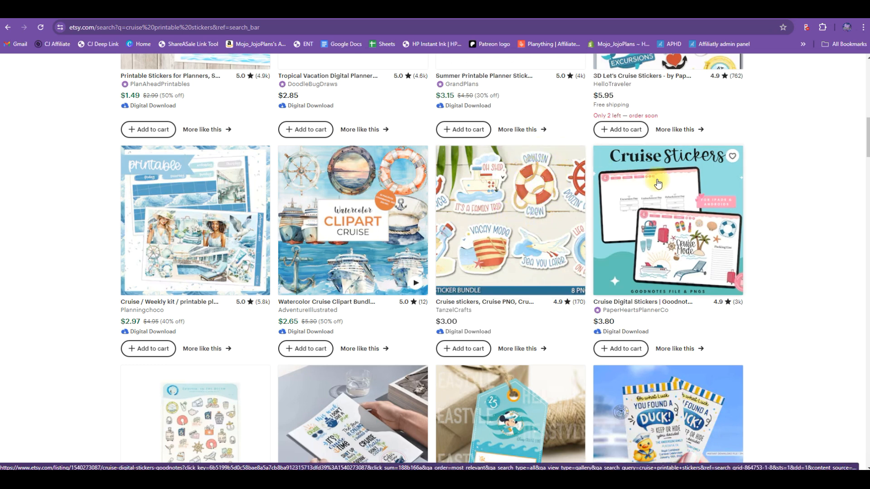
pyautogui.scroll(-10, 743, 222)
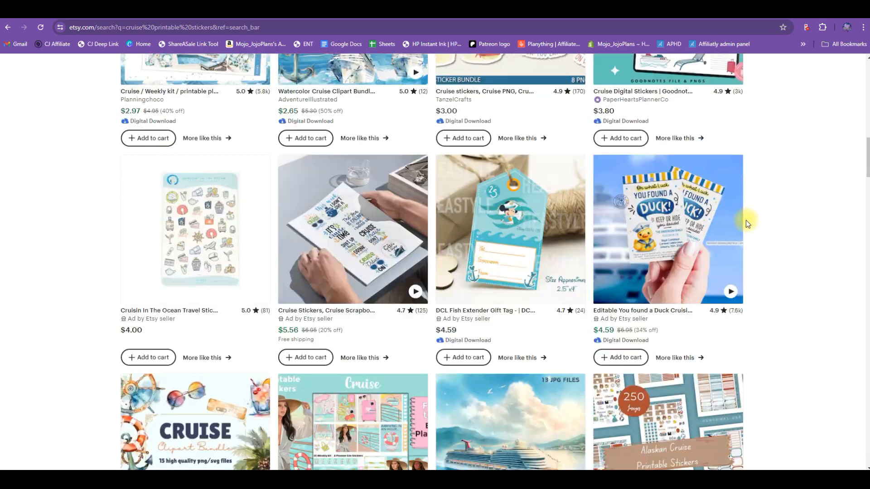
pyautogui.scroll(-12, 747, 223)
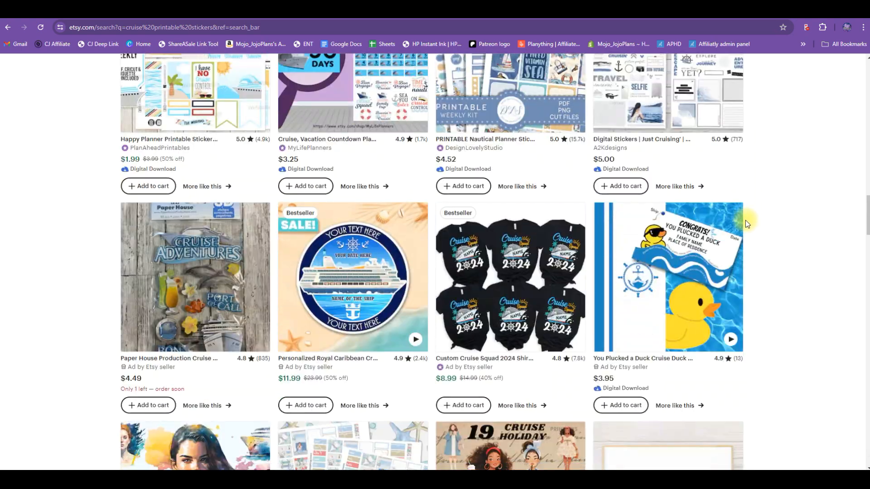
pyautogui.scroll(-12, 746, 223)
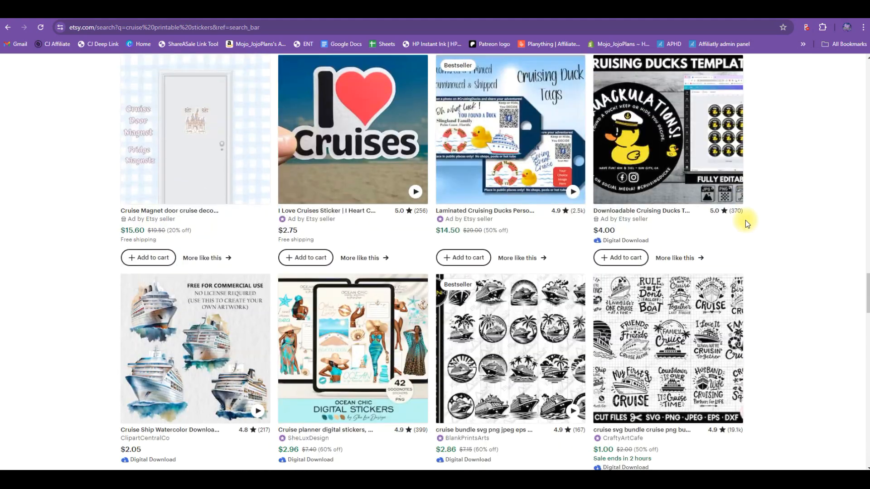
pyautogui.scroll(-13, 746, 220)
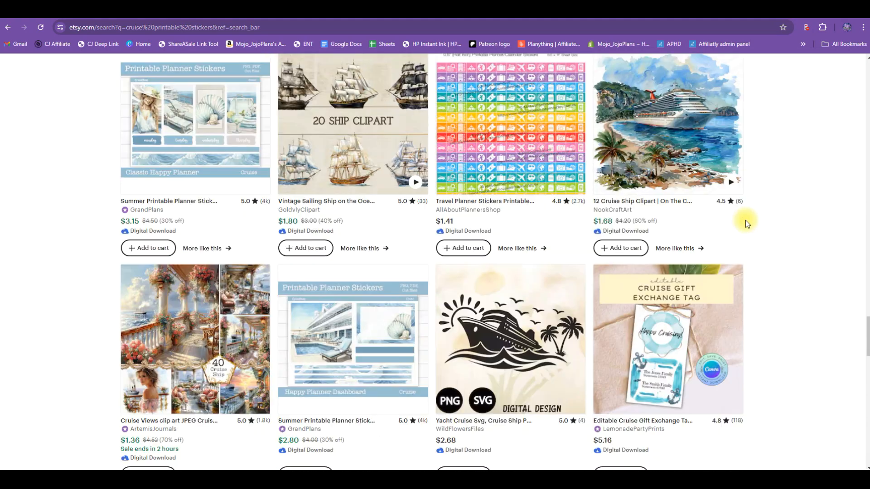
pyautogui.scroll(-10, 745, 220)
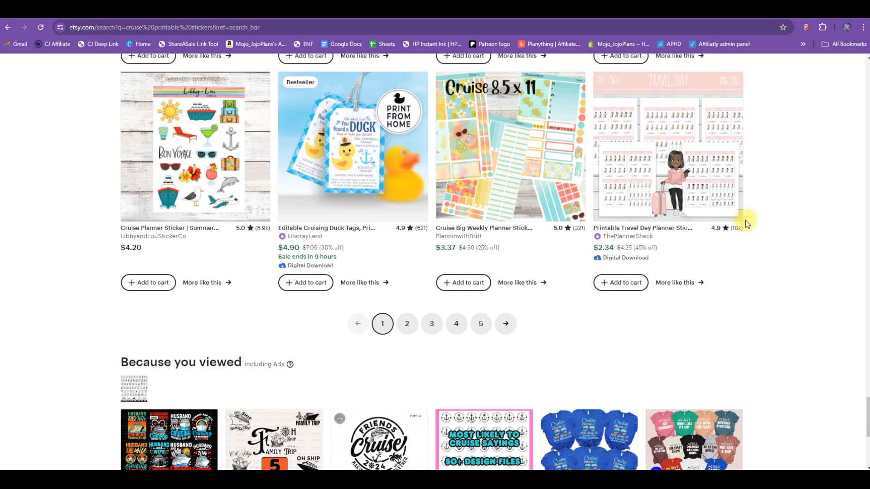
# - Open page 2 of the cruise printable stickers results and look through its listings down to the end
pyautogui.click(407, 325)
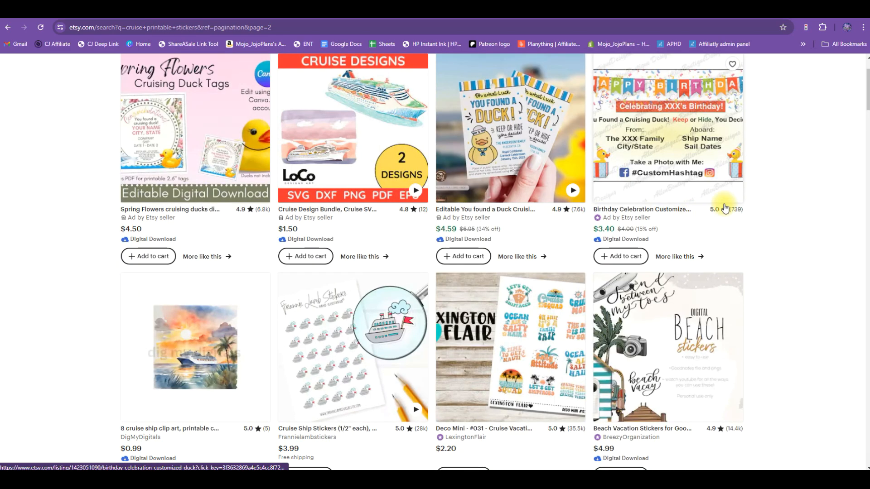
pyautogui.scroll(-7, 724, 207)
pyautogui.scroll(-10, 724, 208)
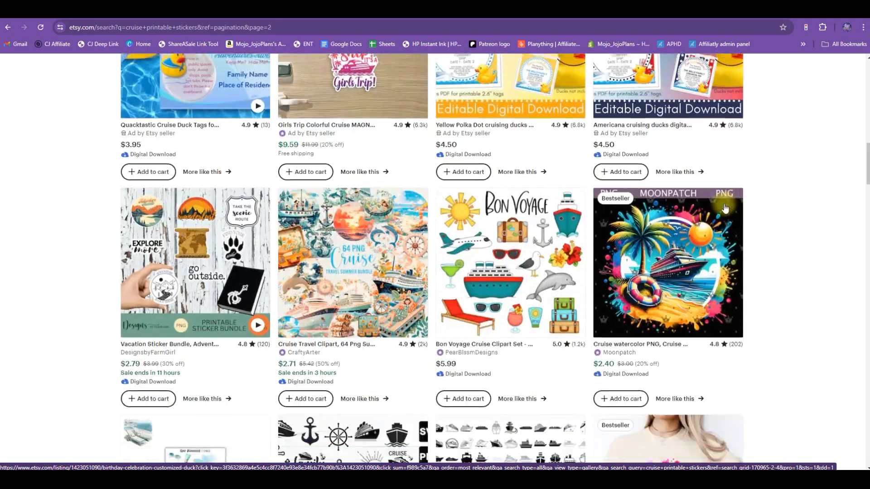
pyautogui.scroll(-12, 736, 200)
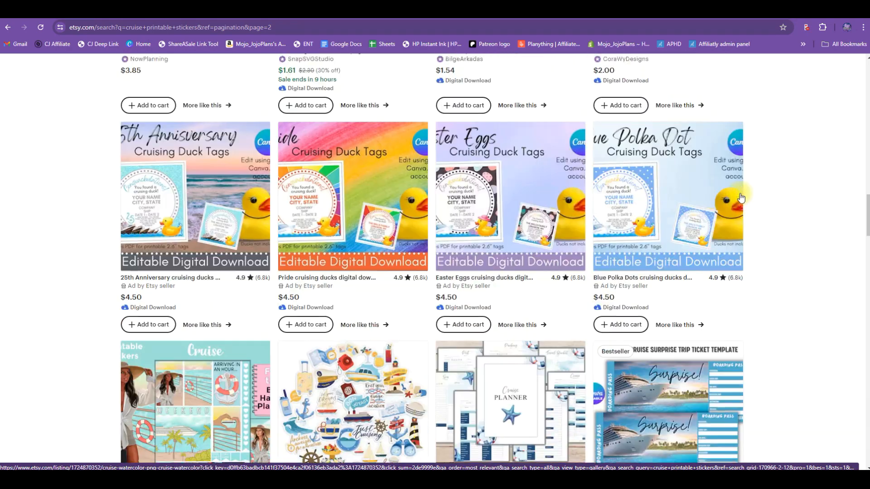
pyautogui.scroll(-12, 741, 198)
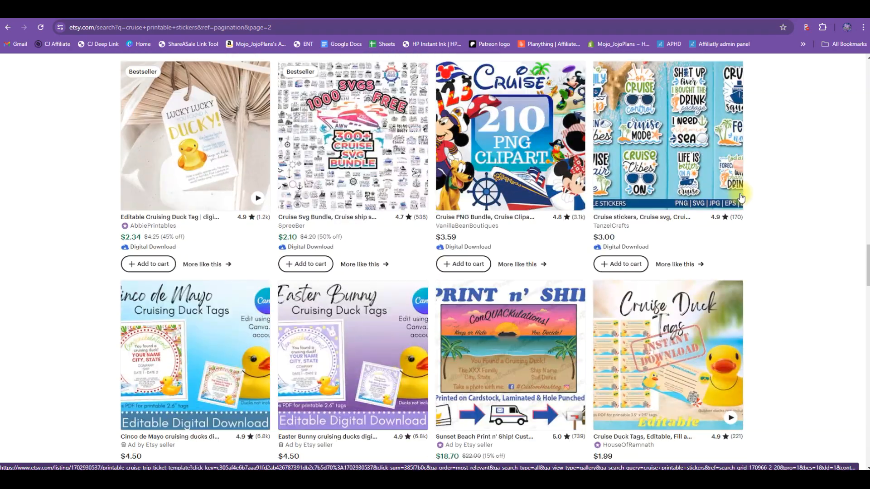
pyautogui.scroll(-12, 741, 198)
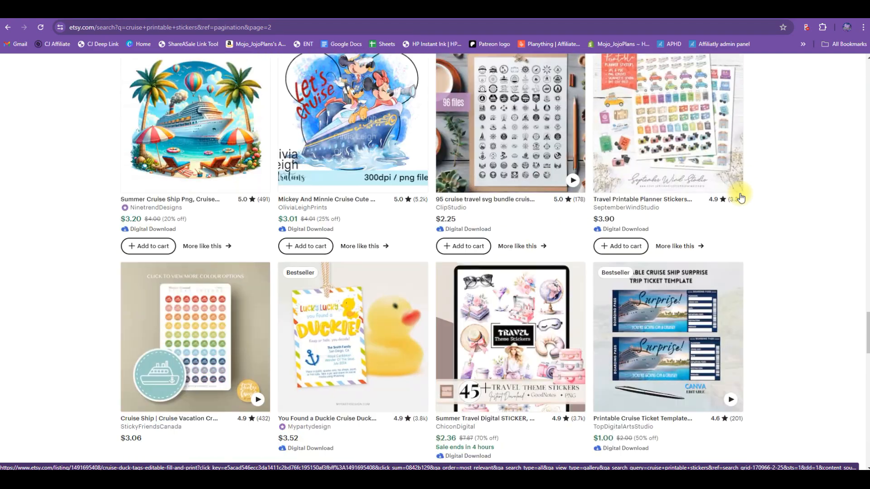
pyautogui.scroll(-10, 487, 320)
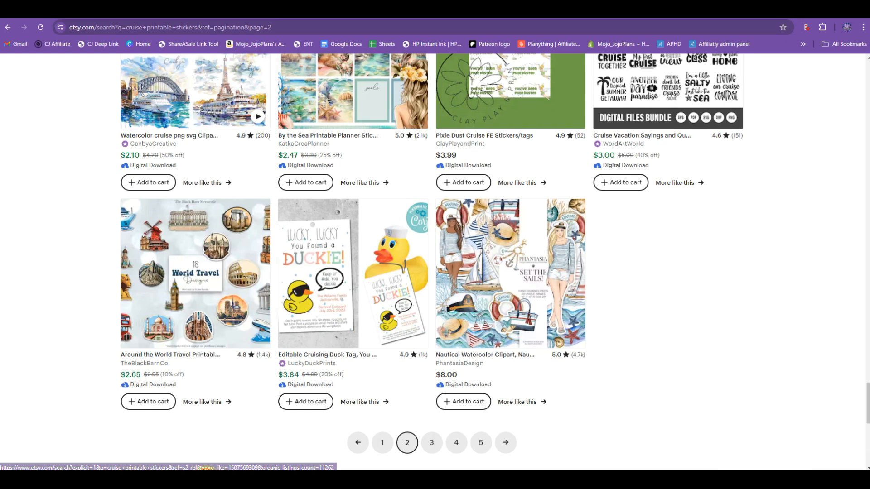
# - Switch to File Explorer, show the drive-download-20240709T165134Z-001 folder with extra large icons, and look through its cruise watercolor images
pyautogui.click(204, 479)
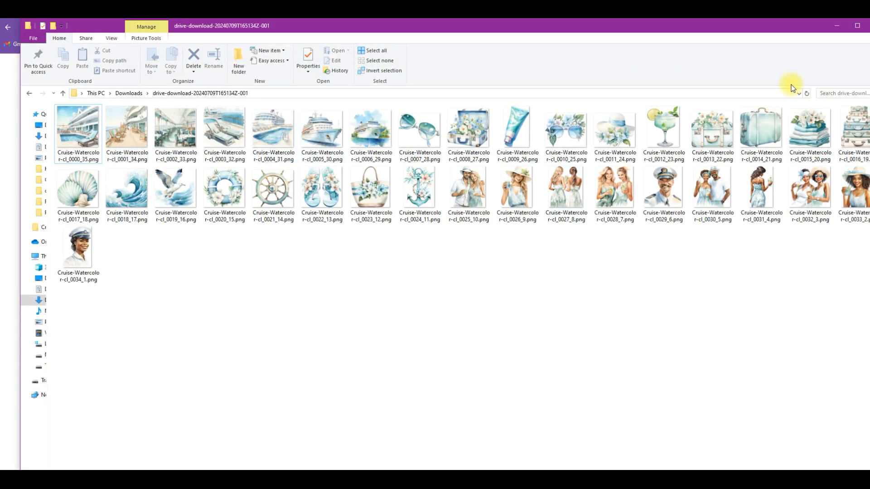
pyautogui.click(110, 39)
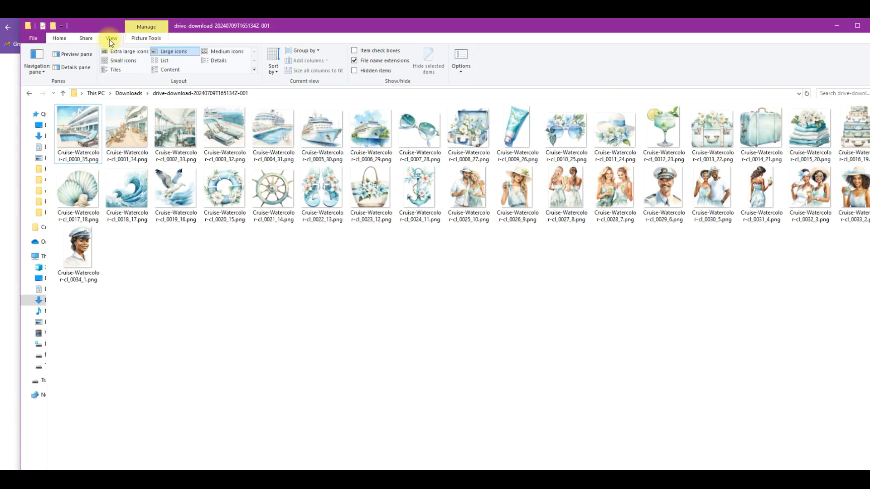
pyautogui.click(130, 51)
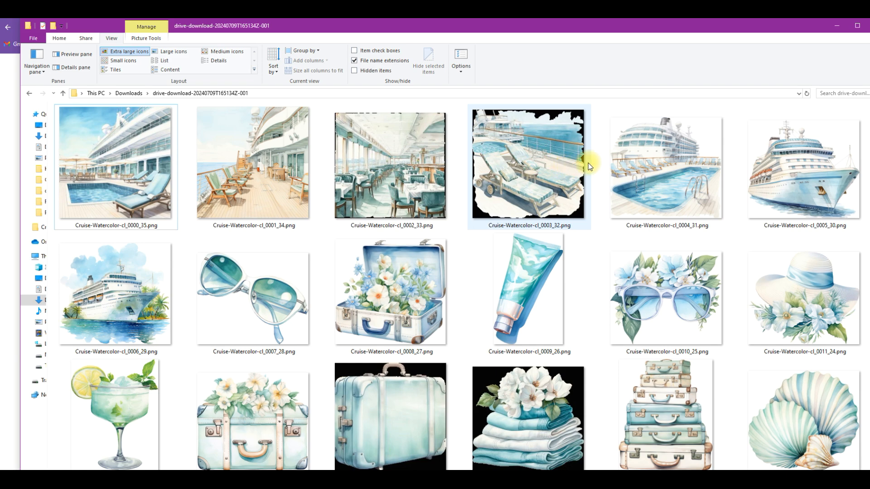
pyautogui.scroll(-3, 625, 285)
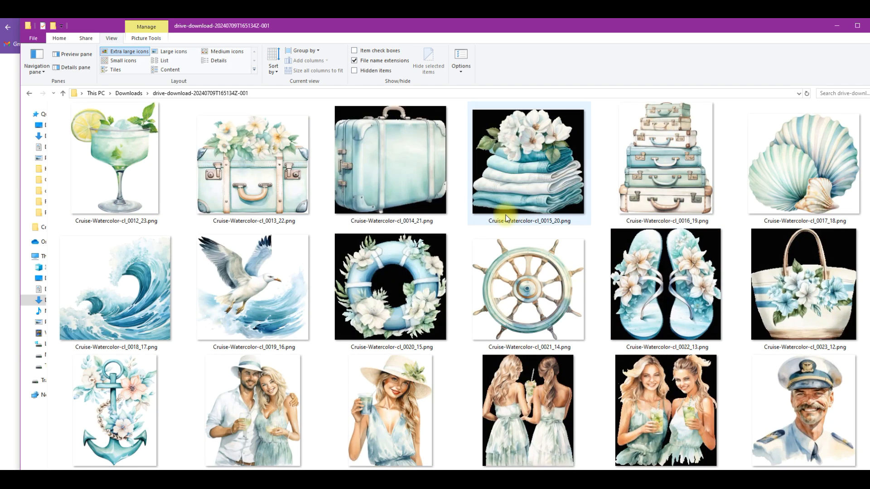
pyautogui.scroll(-2, 575, 284)
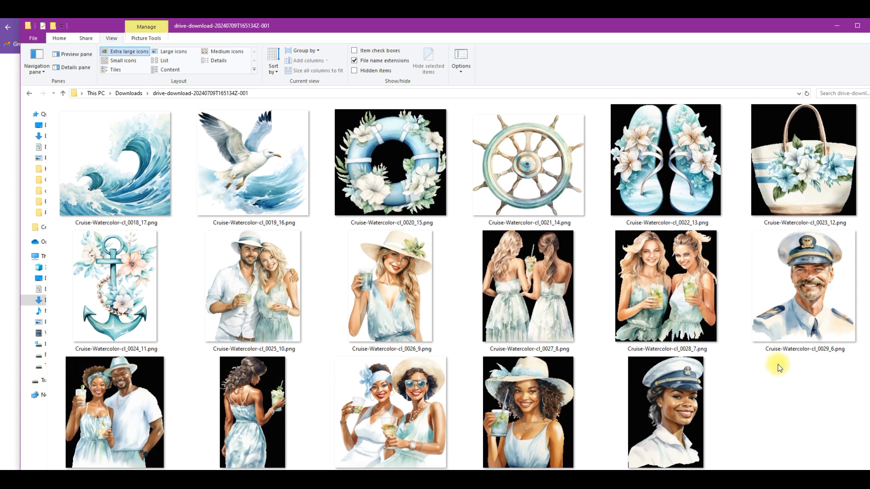
pyautogui.scroll(5, 779, 367)
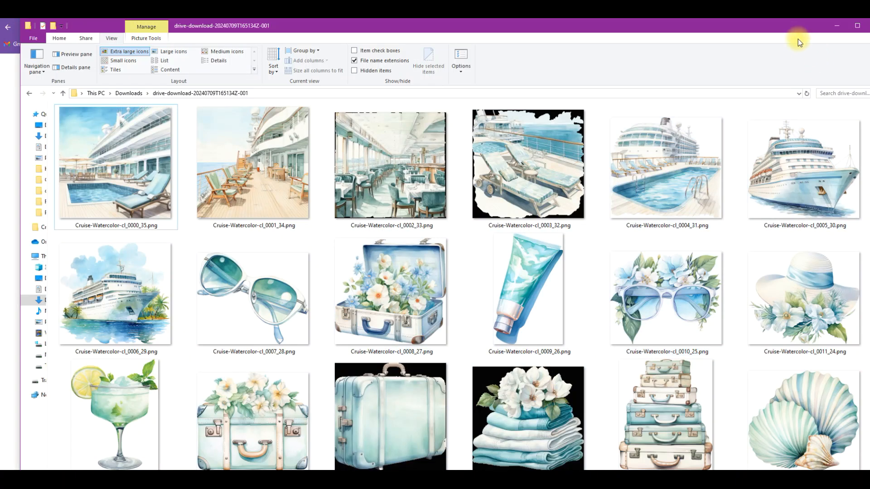
pyautogui.moveTo(793, 30); pyautogui.dragTo(754, 29)
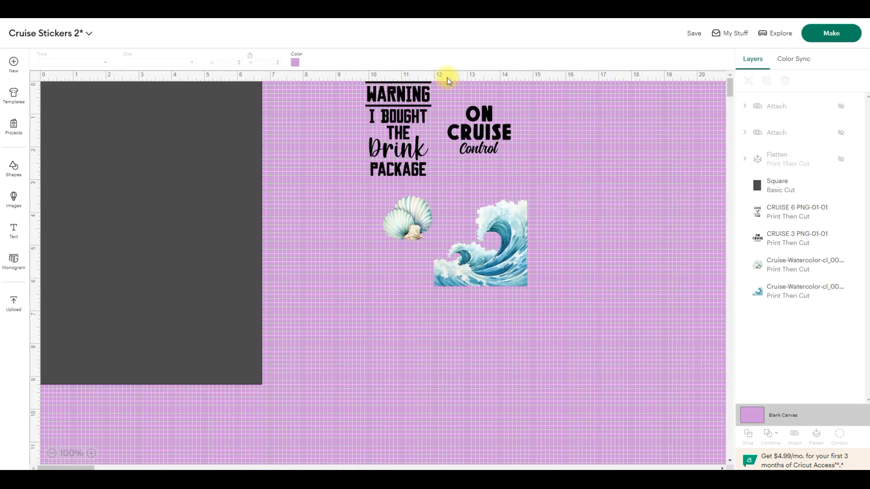
# - Resize the wave image freehand, trying about 11.08 × 10.44 in and finishing at about 6.7 in wide below the ON CRUISE Control text
pyautogui.click(521, 254)
pyautogui.moveTo(434, 288); pyautogui.dragTo(291, 421)
pyautogui.moveTo(528, 202); pyautogui.dragTo(595, 259)
pyautogui.moveTo(406, 409); pyautogui.dragTo(322, 456)
pyautogui.moveTo(523, 349); pyautogui.dragTo(543, 297)
pyautogui.moveTo(340, 139); pyautogui.dragTo(294, 114)
pyautogui.moveTo(547, 226); pyautogui.dragTo(564, 262)
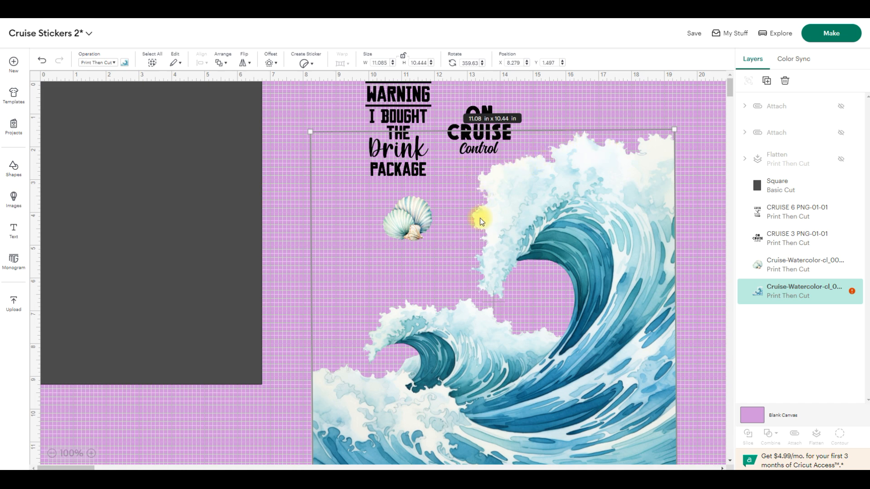
pyautogui.moveTo(602, 229)
pyautogui.mouseDown()
pyautogui.moveTo(587, 203)
pyautogui.moveTo(558, 233)
pyautogui.moveTo(618, 233)
pyautogui.moveTo(605, 221)
pyautogui.mouseUp()
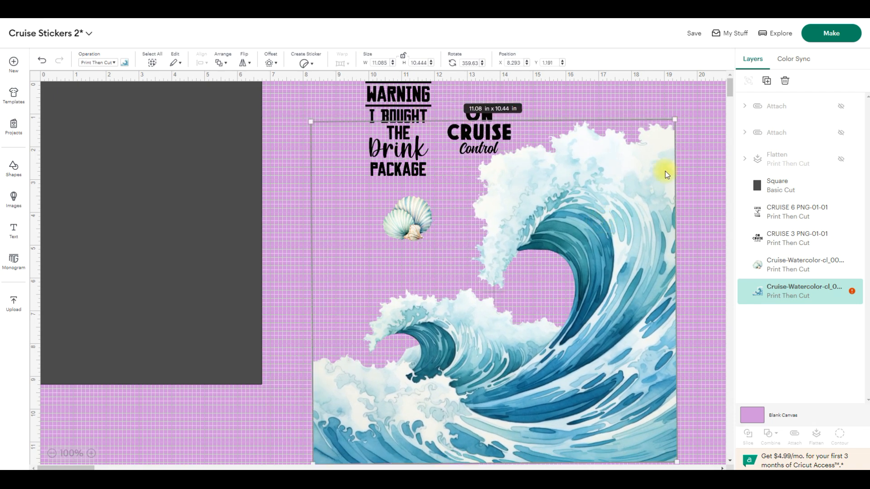
pyautogui.moveTo(675, 122); pyautogui.dragTo(651, 167)
pyautogui.click(376, 294)
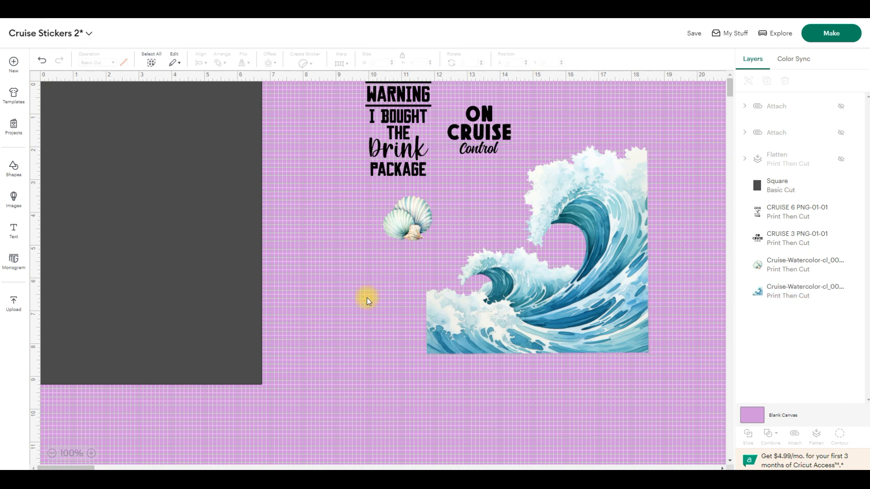
# - Open the image upload page and look over the recently uploaded cruise sayings and watercolor clipart
pyautogui.click(18, 295)
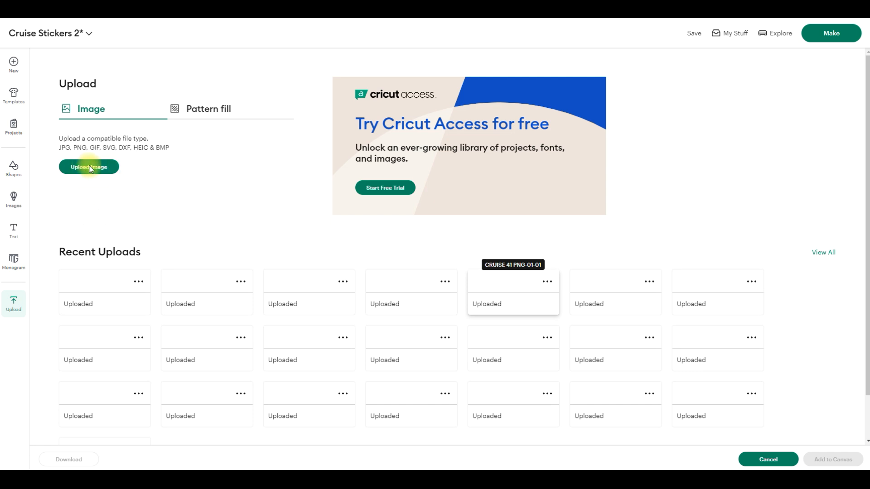
pyautogui.click(117, 167)
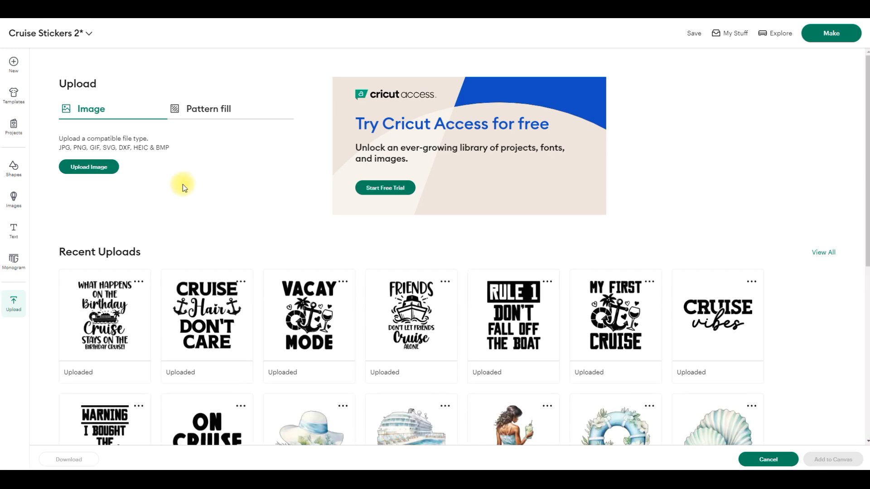
pyautogui.scroll(-1, 611, 312)
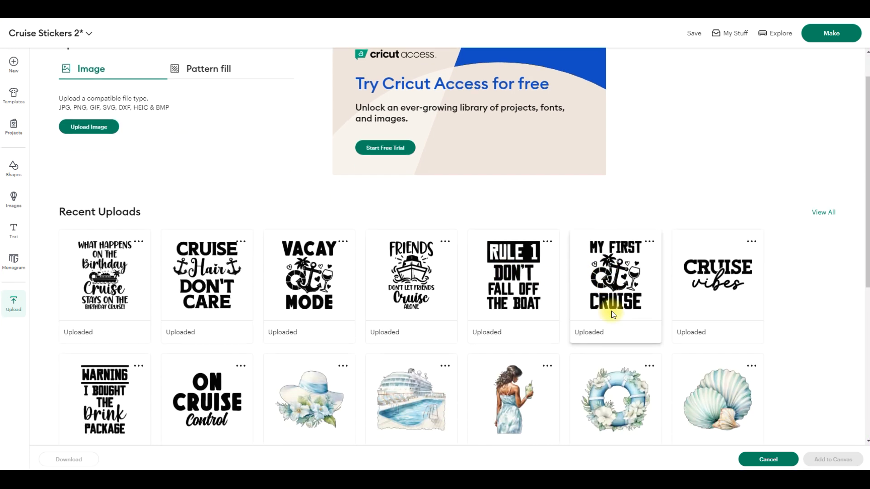
pyautogui.scroll(-1, 816, 293)
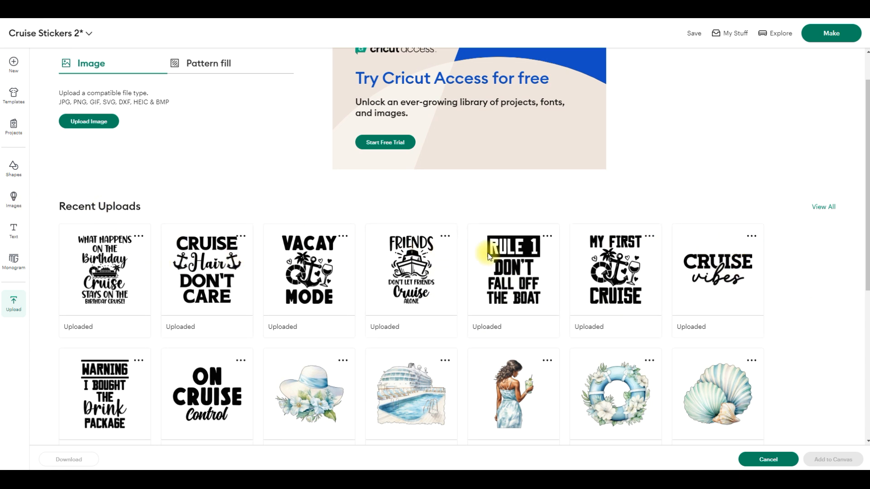
# - Upload the suitcase stack image Cruise-Watercolor-cl_0016_19.png from the drive-download-20240709T165134Z-001 folder as a Flat Graphic and add it to the canvas
pyautogui.click(94, 121)
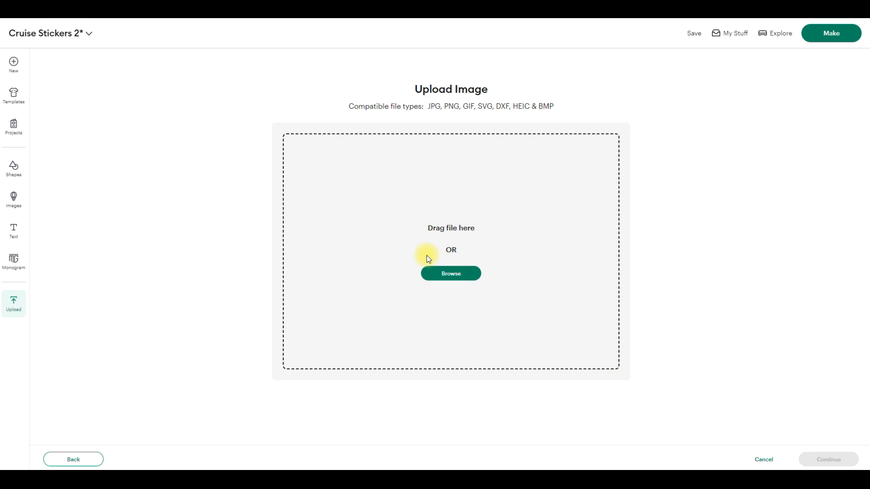
pyautogui.click(460, 272)
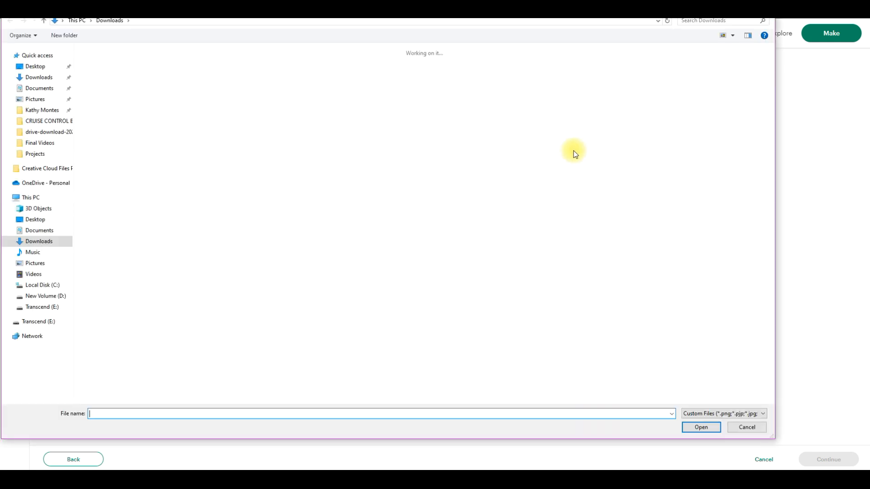
pyautogui.doubleClick(181, 122)
pyautogui.moveTo(768, 62); pyautogui.dragTo(769, 157)
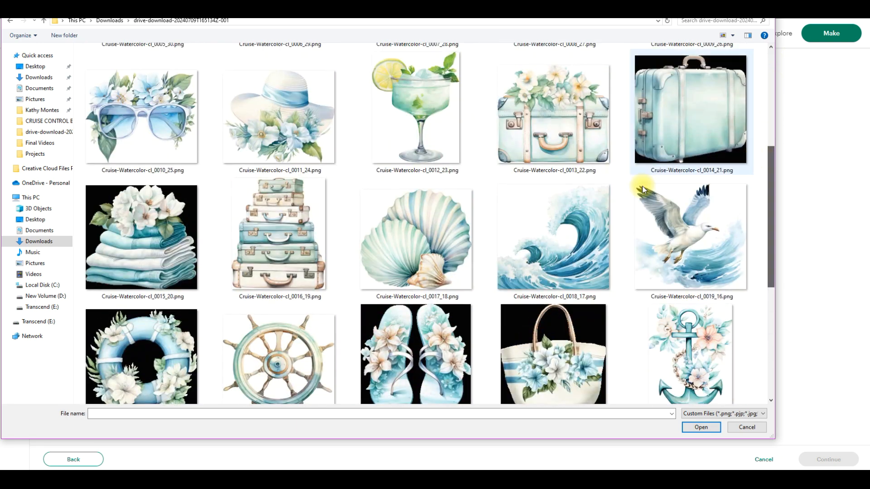
pyautogui.doubleClick(278, 234)
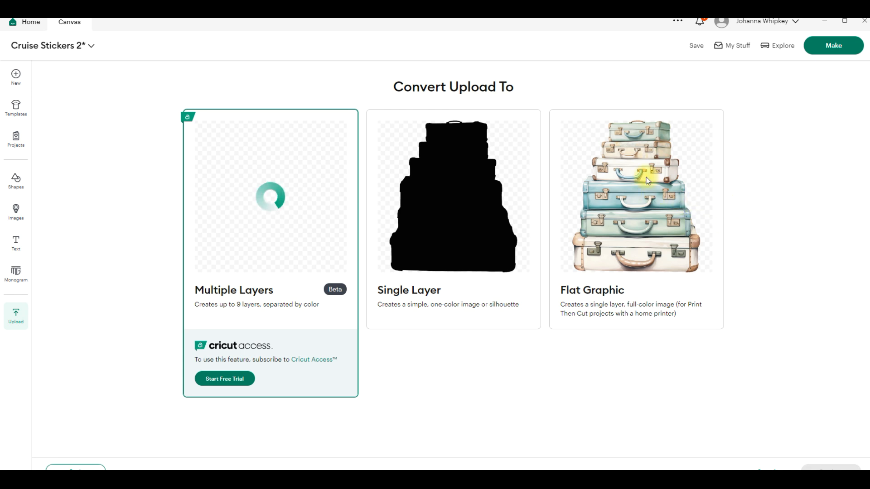
pyautogui.click(615, 148)
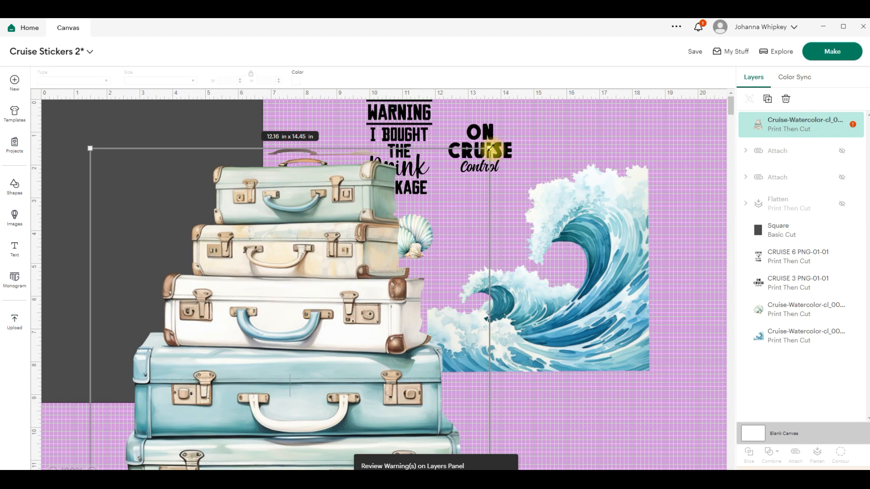
# - Shrink the suitcase stack freehand, first to about 4.91 × 5.84 in, and move it with the sayings and shells far from the dark rectangle
pyautogui.moveTo(491, 148); pyautogui.dragTo(433, 226)
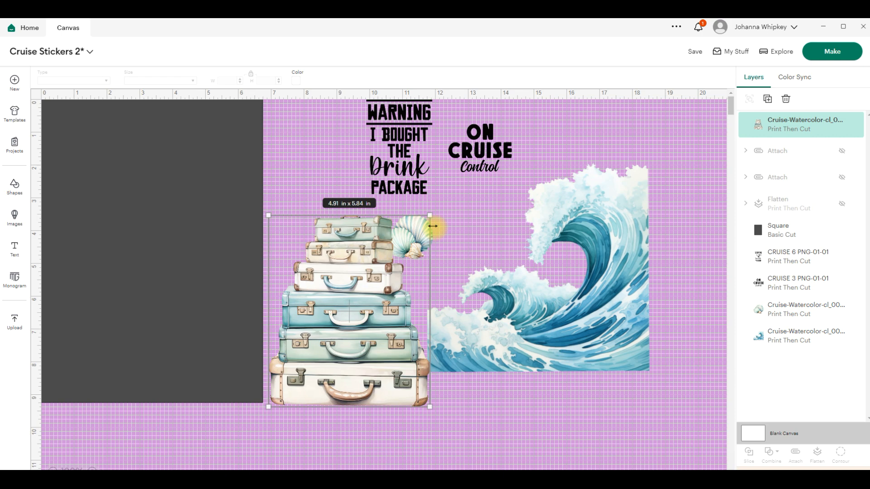
pyautogui.moveTo(422, 229); pyautogui.dragTo(314, 208)
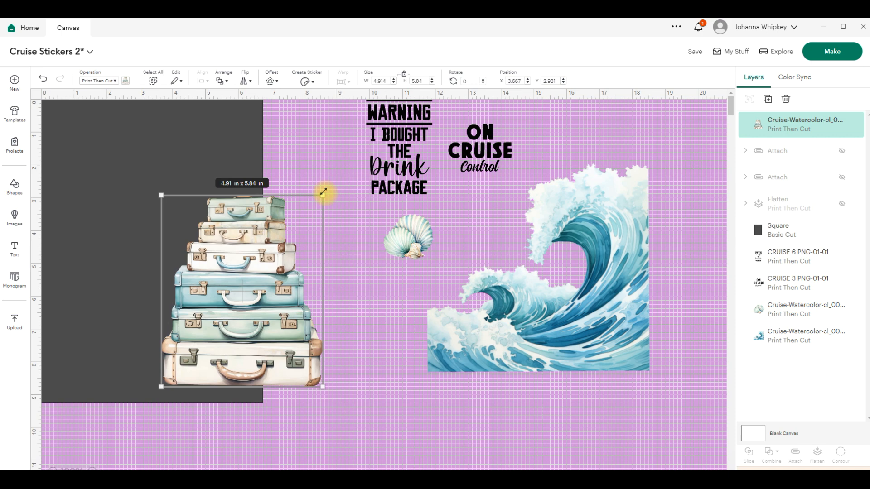
pyautogui.moveTo(323, 193); pyautogui.dragTo(577, 196)
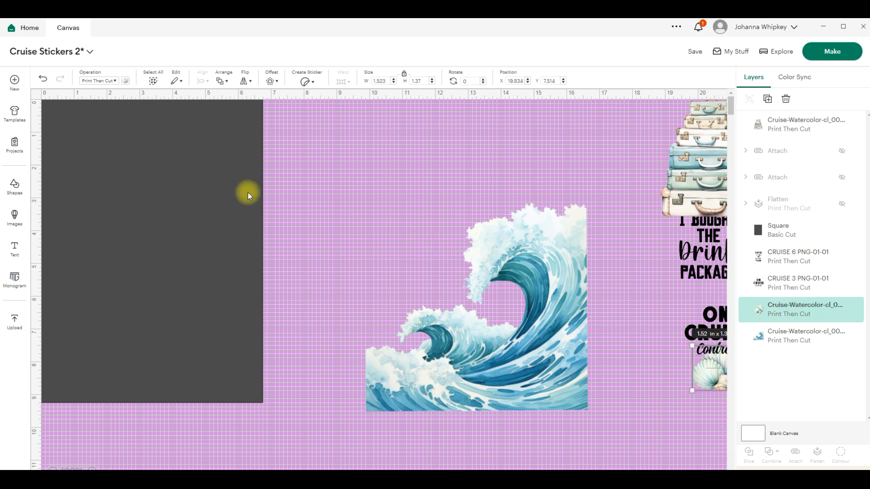
# - Add a new square shape with unlocked proportions and set its size to 6.75 × 9.25 in
pyautogui.click(243, 157)
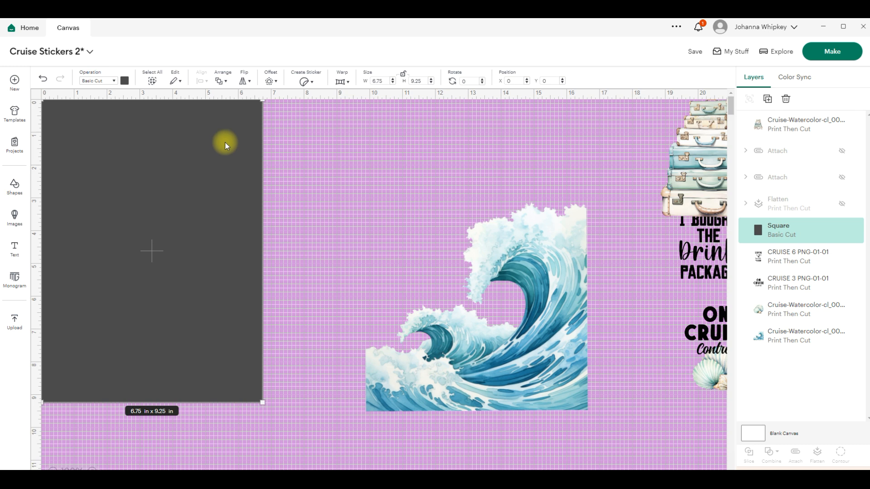
pyautogui.moveTo(225, 143); pyautogui.dragTo(162, 136)
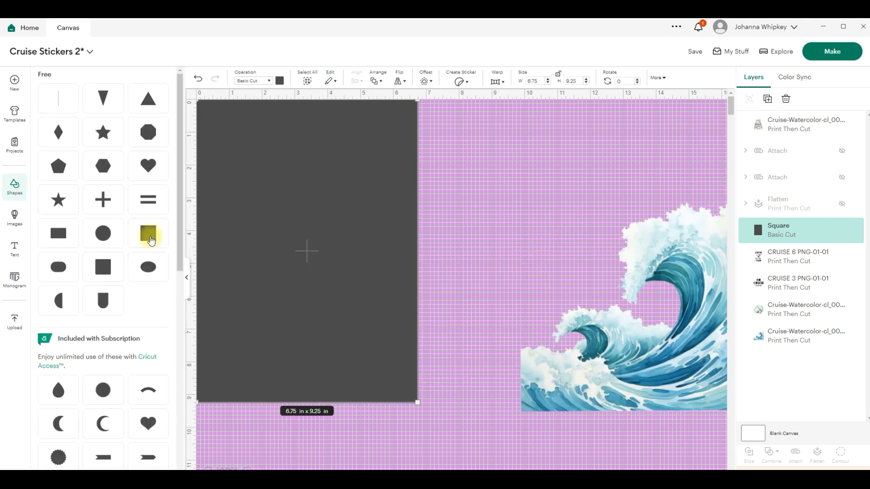
pyautogui.click(149, 234)
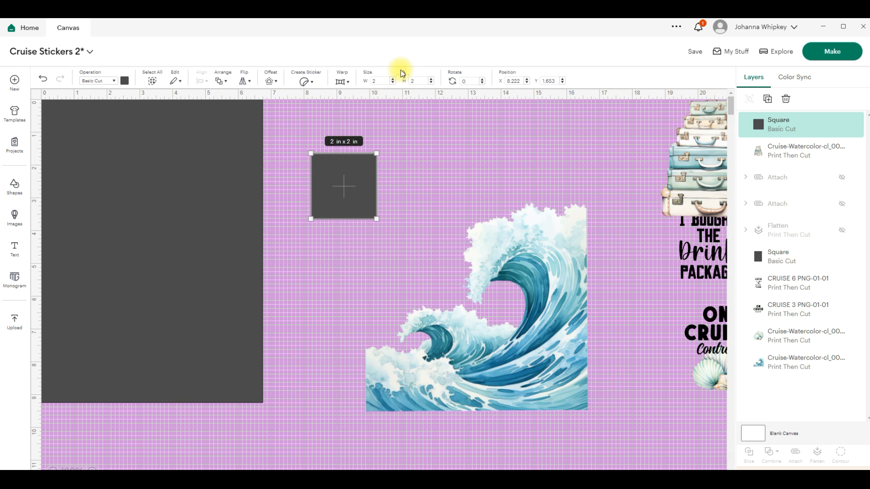
pyautogui.click(401, 70)
pyautogui.moveTo(379, 81); pyautogui.dragTo(368, 86)
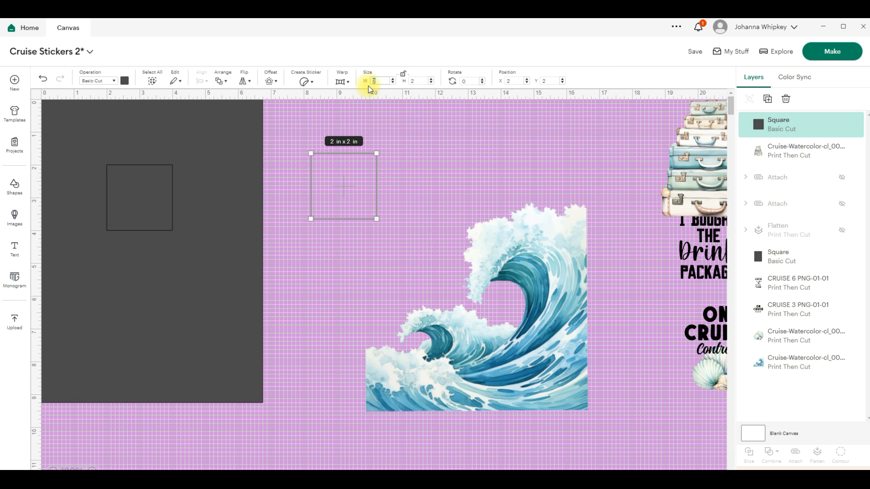
pyautogui.write('6.75')
pyautogui.click(410, 83)
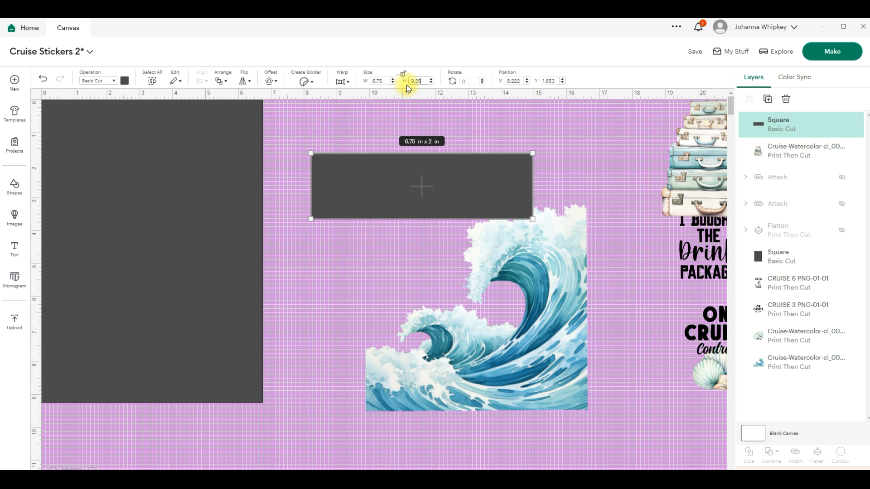
pyautogui.press('Return')
# - Move the new 6.75 × 9.25 in rectangle next to the original dark rectangle and delete it
pyautogui.moveTo(414, 170); pyautogui.dragTo(502, 165)
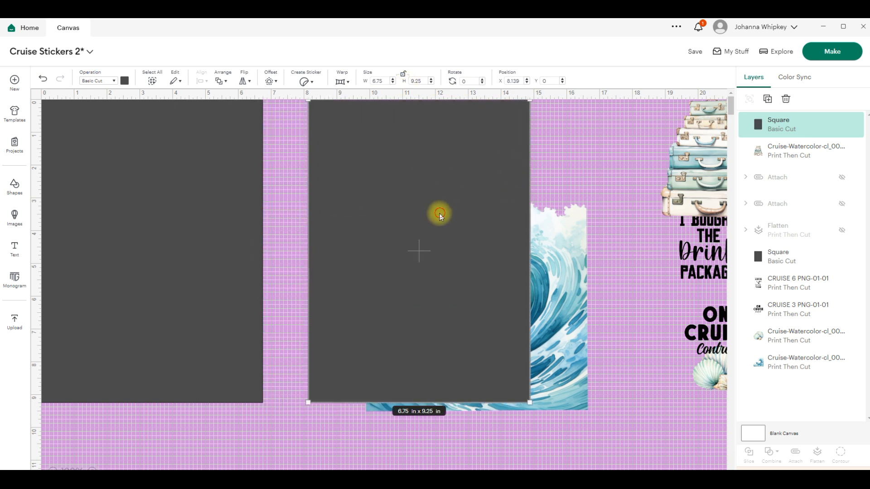
pyautogui.moveTo(439, 215); pyautogui.dragTo(412, 214)
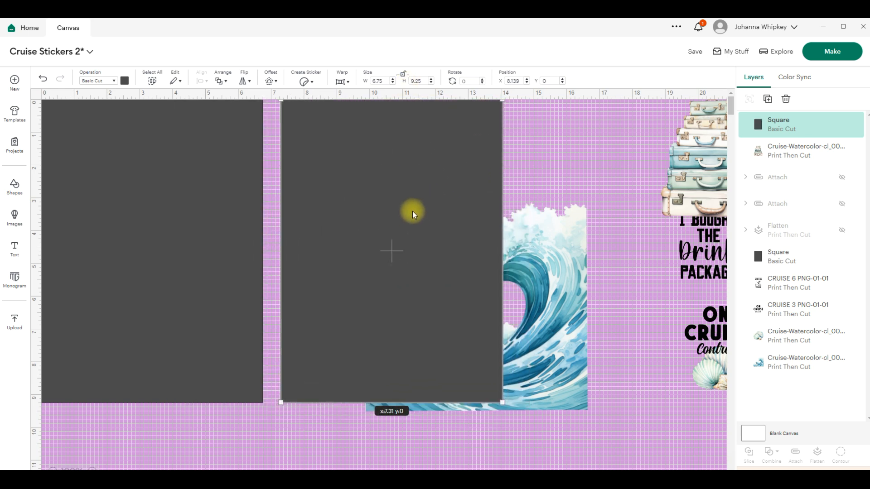
pyautogui.press('Delete')
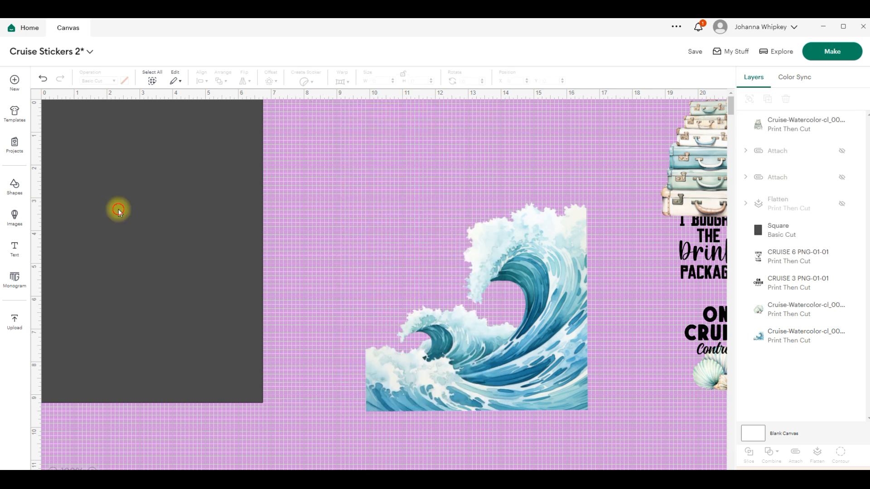
pyautogui.click(117, 208)
pyautogui.click(375, 281)
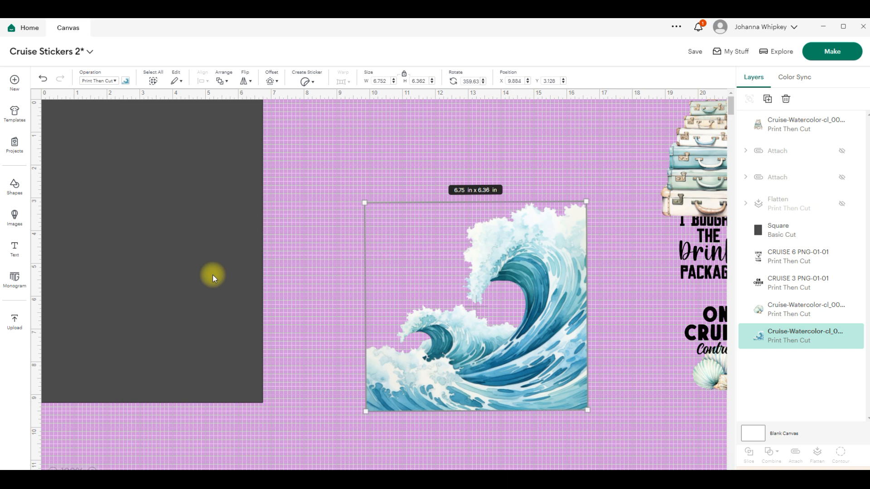
pyautogui.click(178, 247)
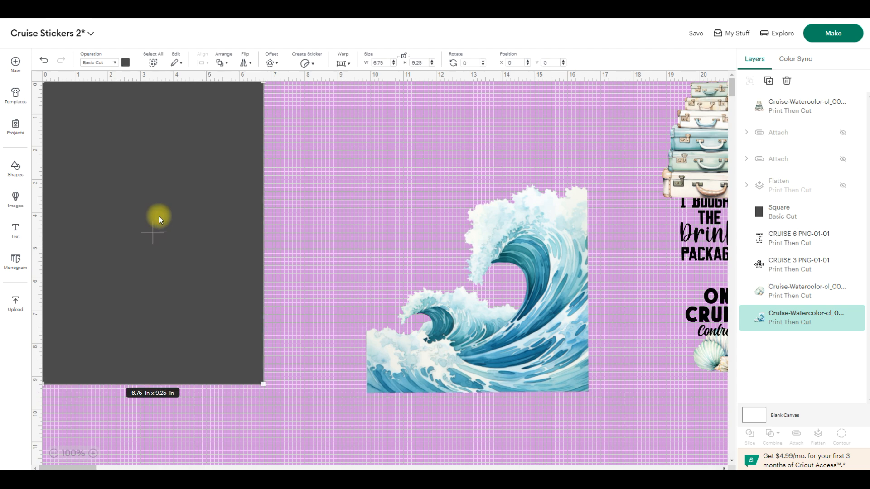
pyautogui.click(387, 168)
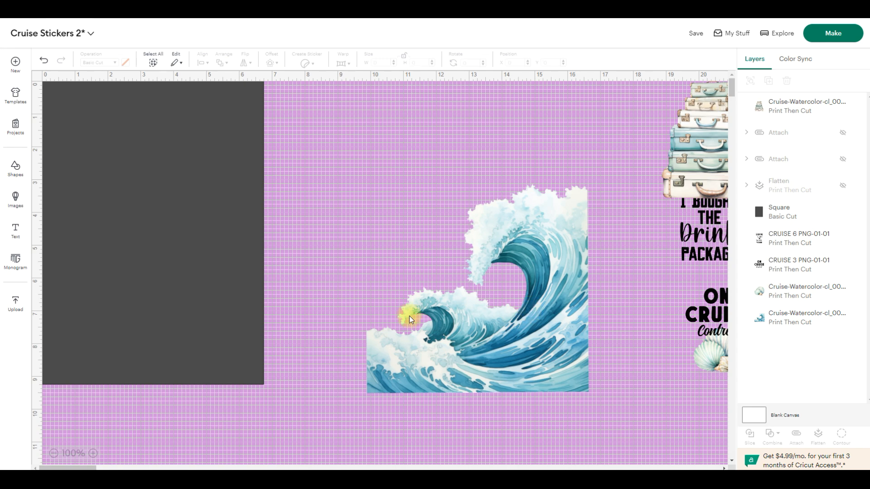
# - Enlarge the wave image freehand to about 10.75 × 10.13 in and position it beside the dark rectangle
pyautogui.moveTo(409, 317); pyautogui.dragTo(369, 262)
pyautogui.moveTo(327, 340); pyautogui.dragTo(209, 449)
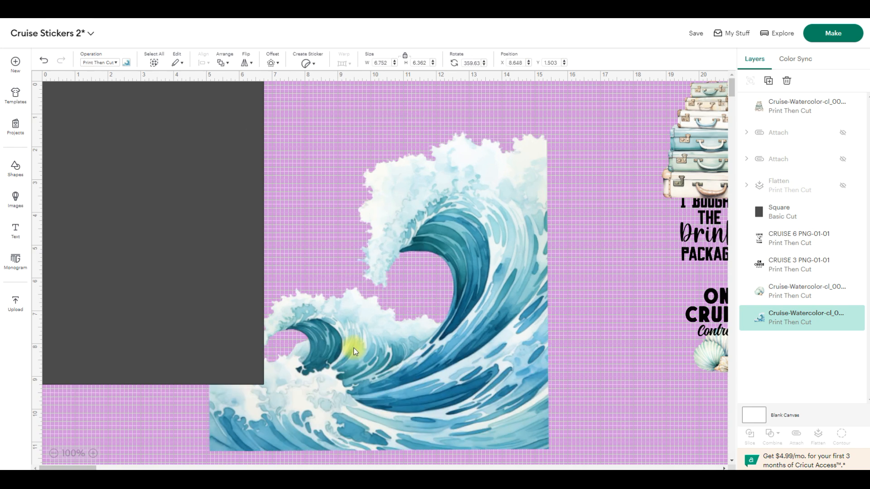
pyautogui.moveTo(369, 352); pyautogui.dragTo(412, 327)
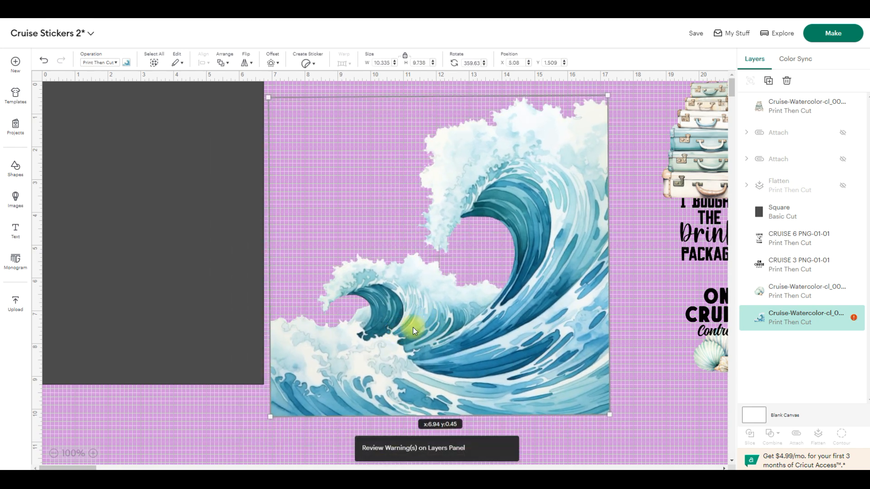
pyautogui.moveTo(606, 93); pyautogui.dragTo(618, 89)
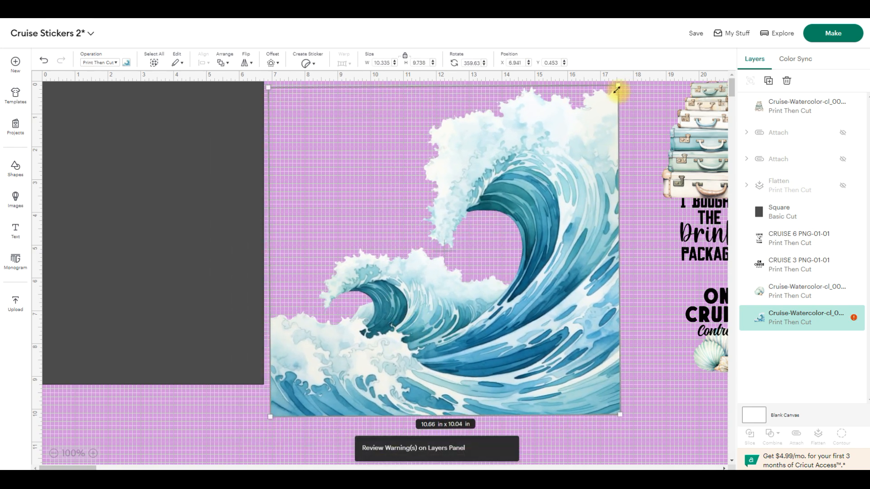
pyautogui.moveTo(553, 163); pyautogui.dragTo(556, 168)
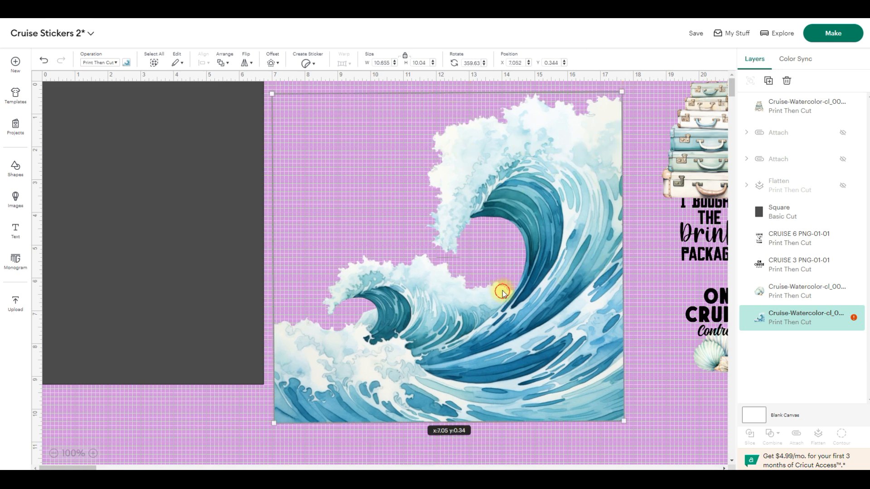
pyautogui.moveTo(501, 291); pyautogui.dragTo(497, 285)
pyautogui.moveTo(618, 85); pyautogui.dragTo(621, 83)
pyautogui.moveTo(599, 134); pyautogui.dragTo(598, 144)
pyautogui.moveTo(543, 196); pyautogui.dragTo(546, 195)
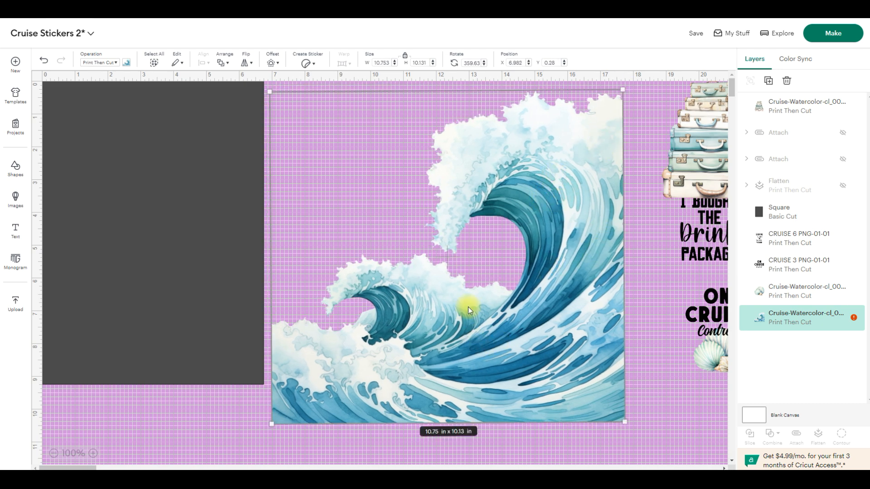
pyautogui.moveTo(555, 152); pyautogui.dragTo(563, 168)
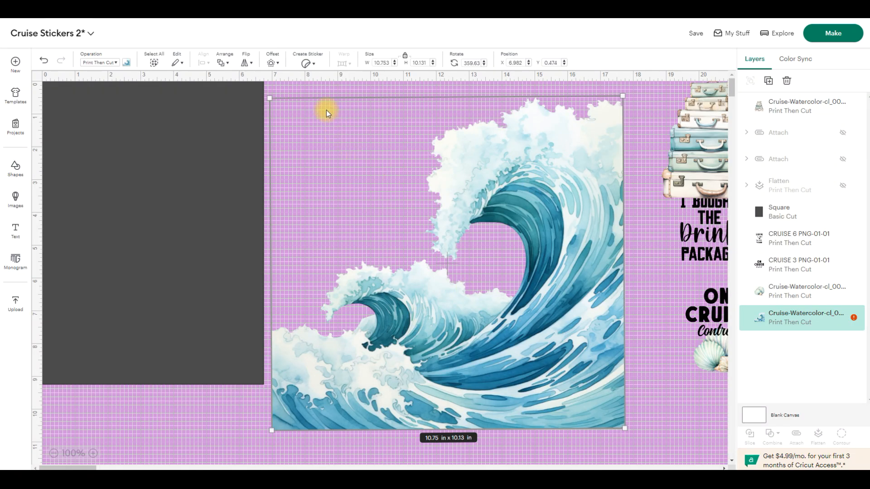
# - Add a narrow offset with rounded corners around the wave image and color the offset white
pyautogui.click(278, 68)
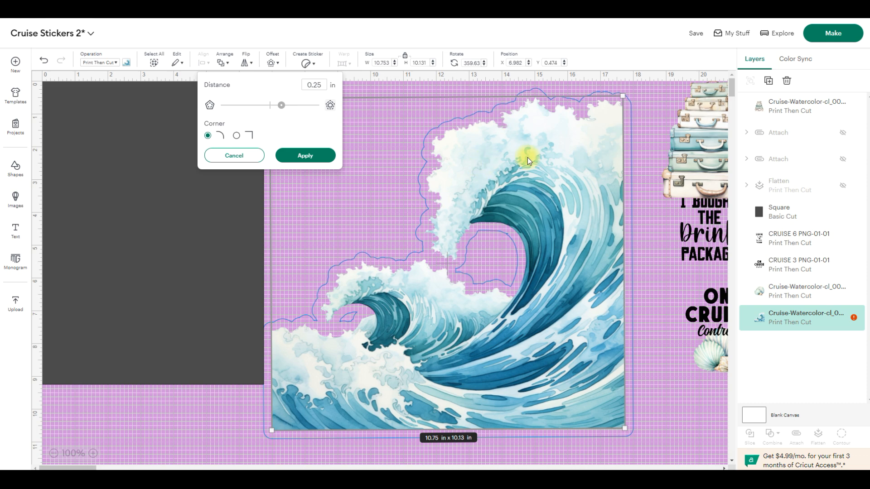
pyautogui.moveTo(279, 112); pyautogui.dragTo(275, 115)
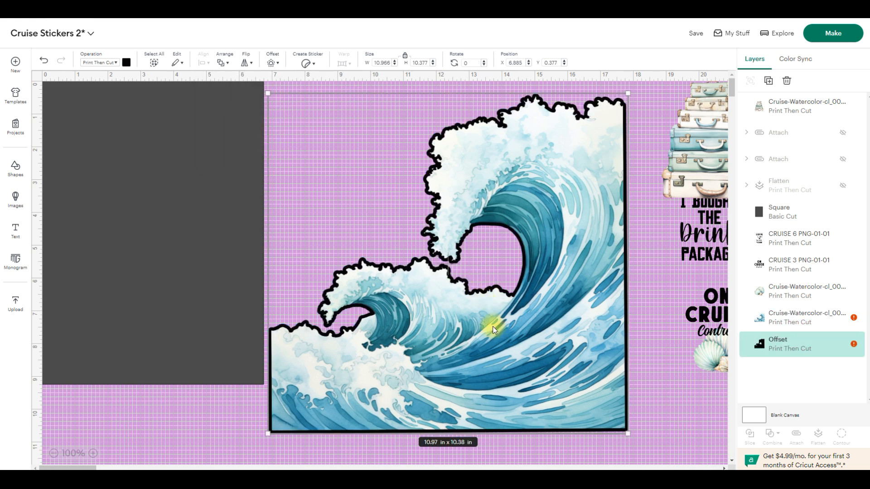
pyautogui.click(127, 63)
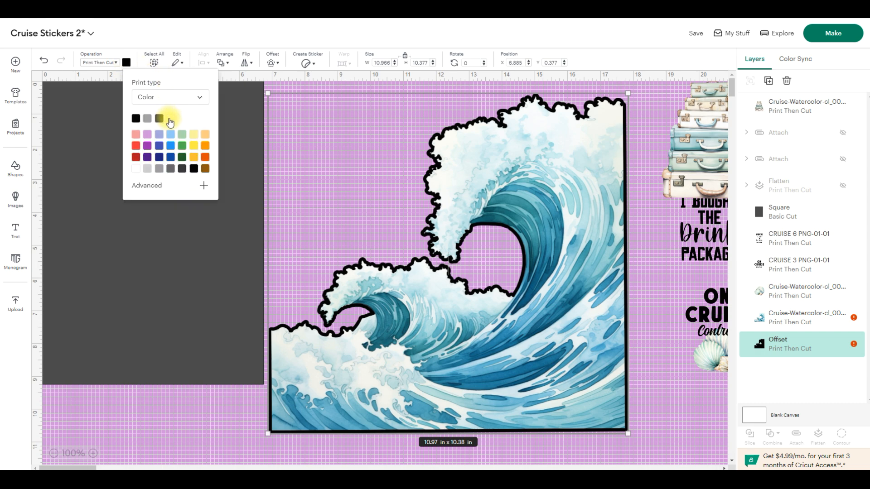
pyautogui.click(170, 120)
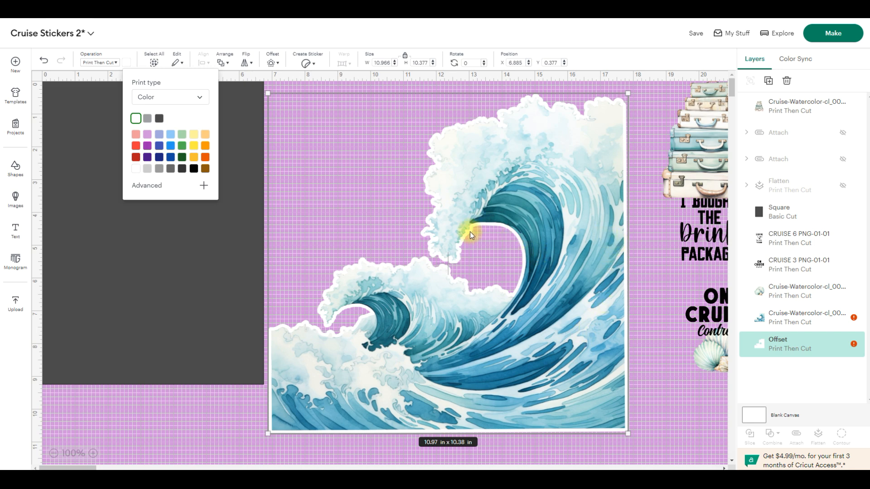
pyautogui.click(648, 296)
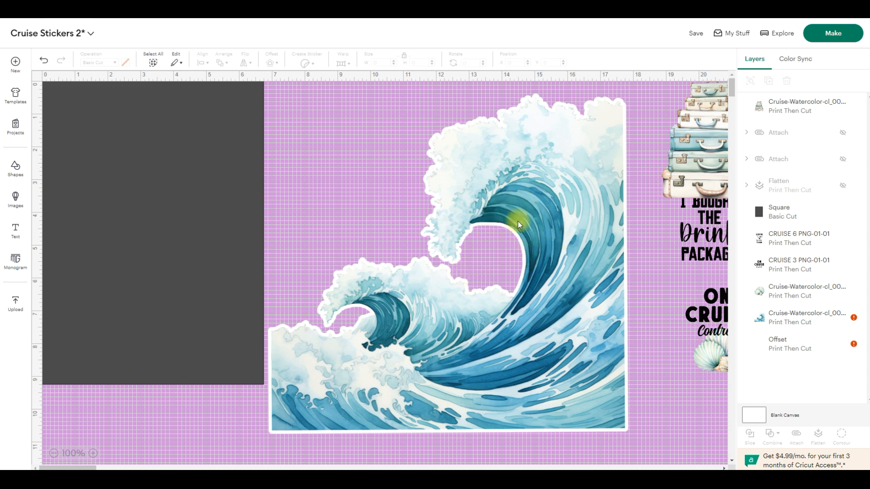
# - Add a circle about 3.11 × 3.11 in over the gap under the wave's crest and set its operation to Print Then Cut
pyautogui.click(16, 169)
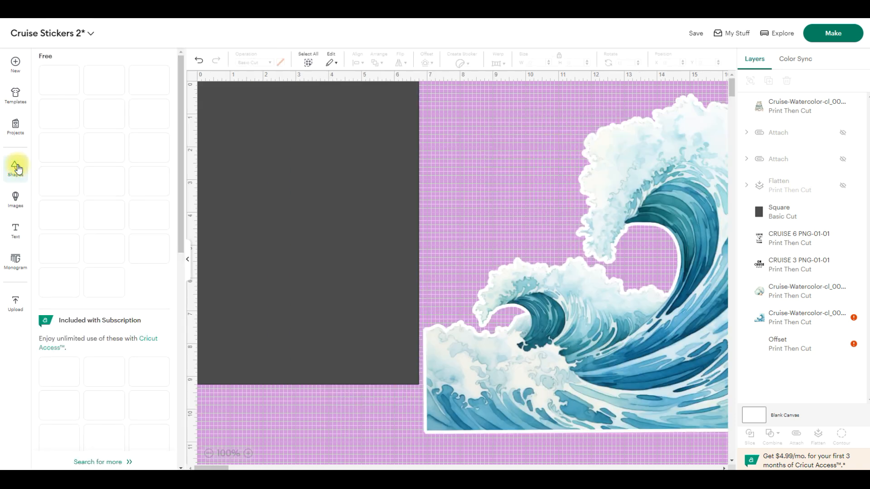
pyautogui.click(111, 221)
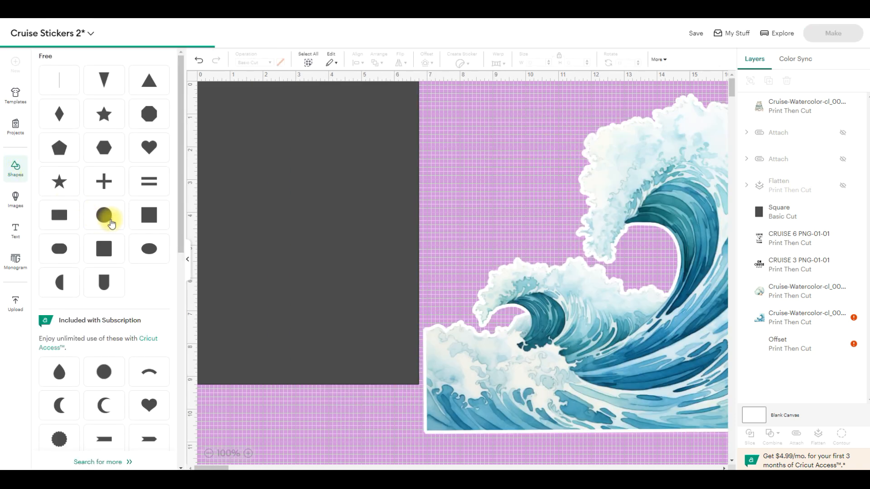
pyautogui.moveTo(317, 201); pyautogui.dragTo(650, 259)
pyautogui.click(18, 168)
pyautogui.click(490, 257)
pyautogui.moveTo(490, 256); pyautogui.dragTo(482, 256)
pyautogui.moveTo(518, 289); pyautogui.dragTo(502, 254)
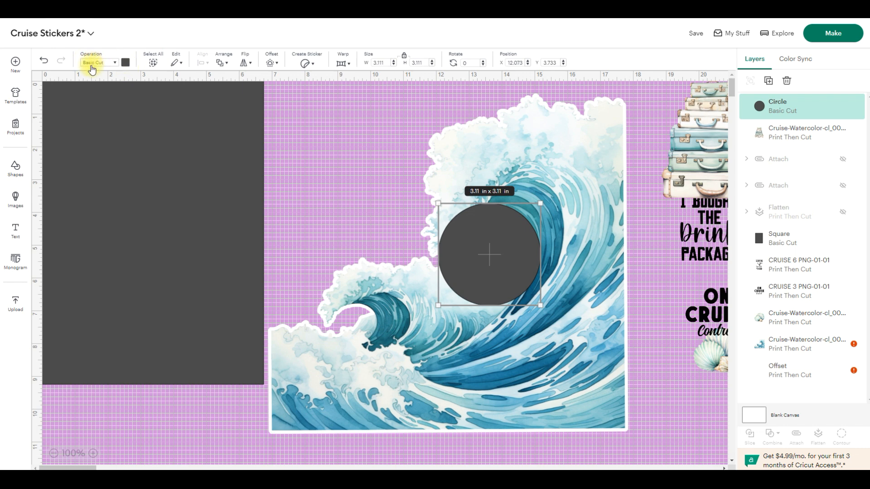
pyautogui.click(115, 65)
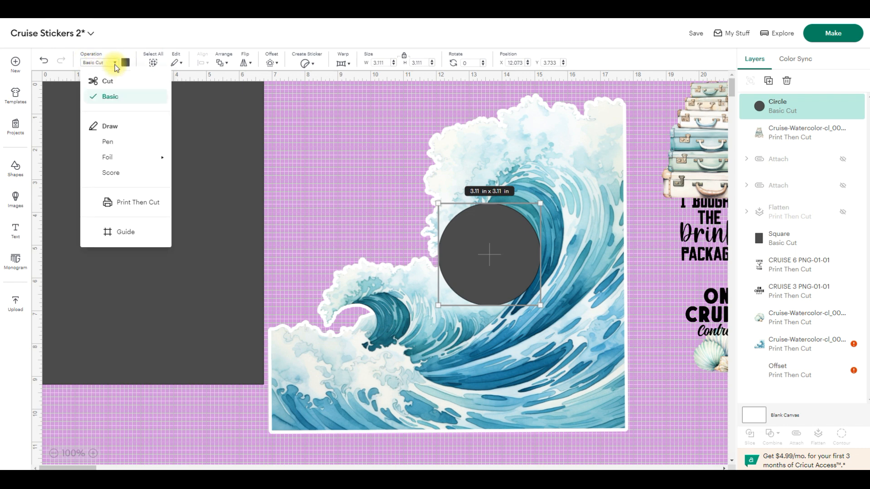
pyautogui.click(118, 205)
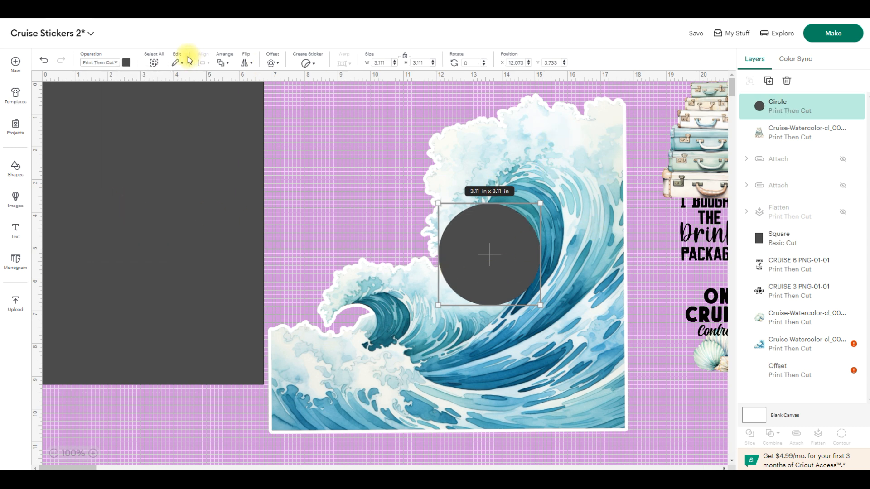
# - Color the circle under the wave's crest white and send it behind the wave image and its offset
pyautogui.click(126, 64)
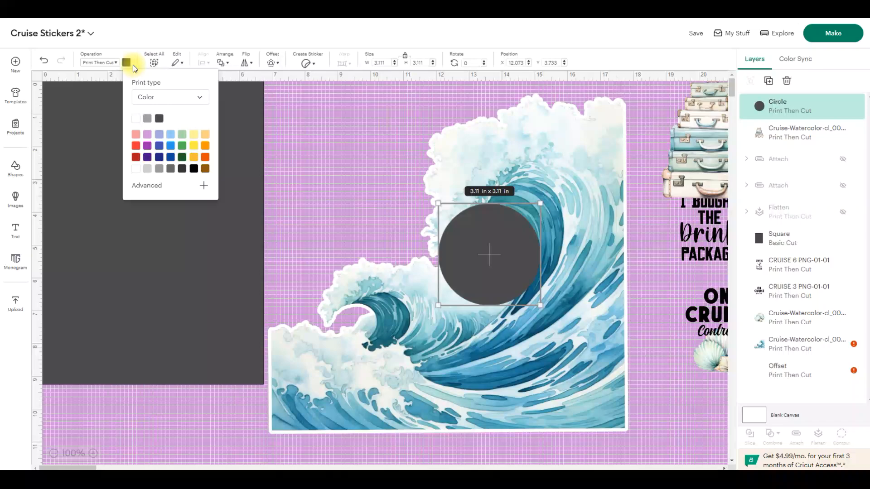
pyautogui.click(135, 118)
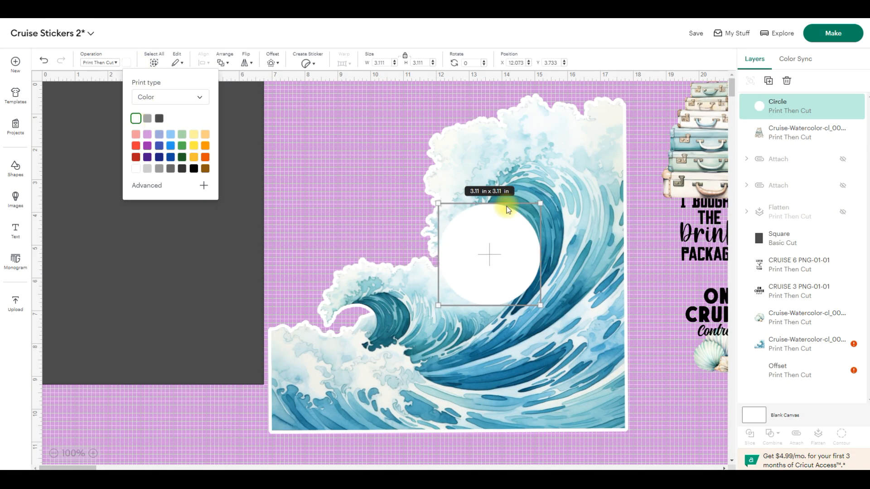
pyautogui.click(226, 64)
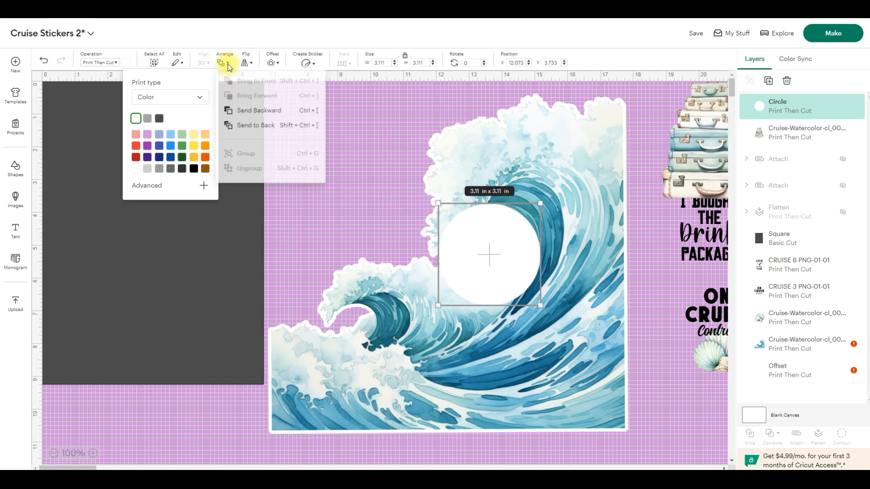
pyautogui.click(265, 130)
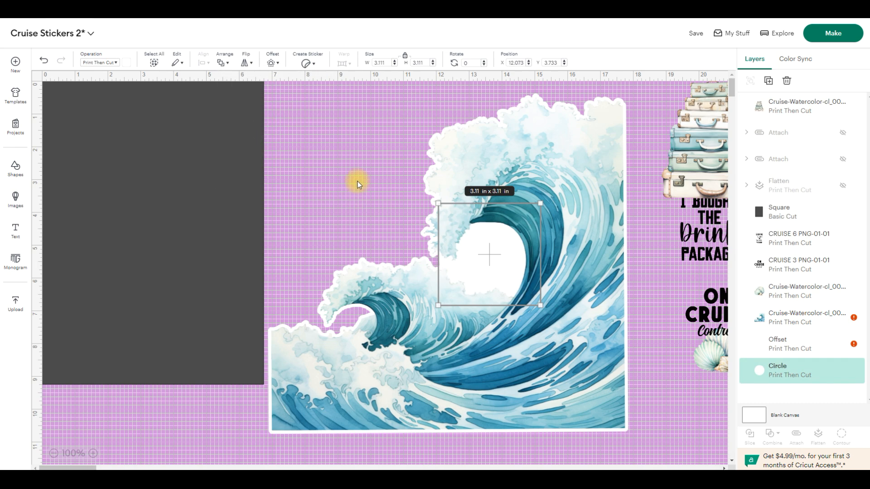
pyautogui.click(548, 253)
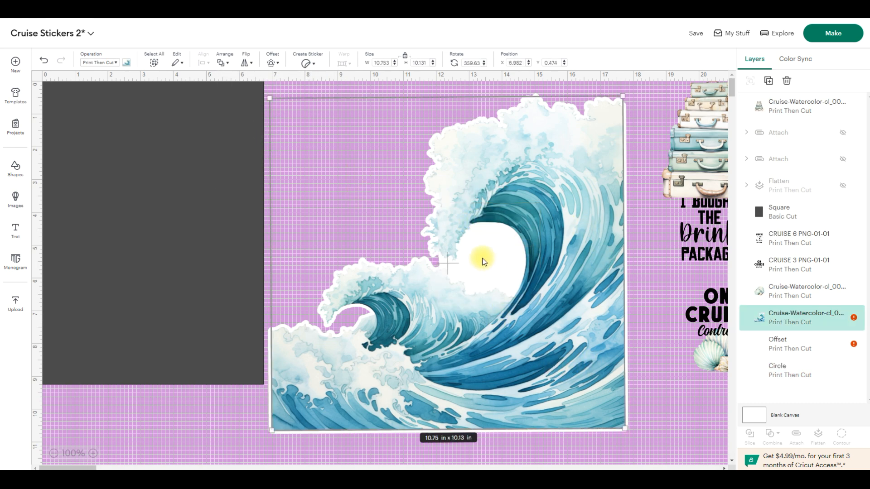
pyautogui.click(655, 225)
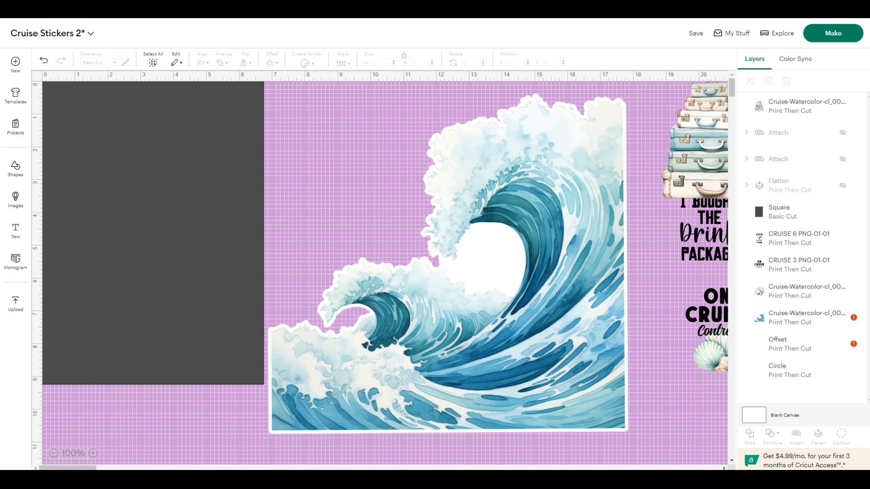
# - Duplicate the white circle, shrink the copy to about 2.07 × 2.07 in and place it over the smaller wave's gap
pyautogui.click(804, 375)
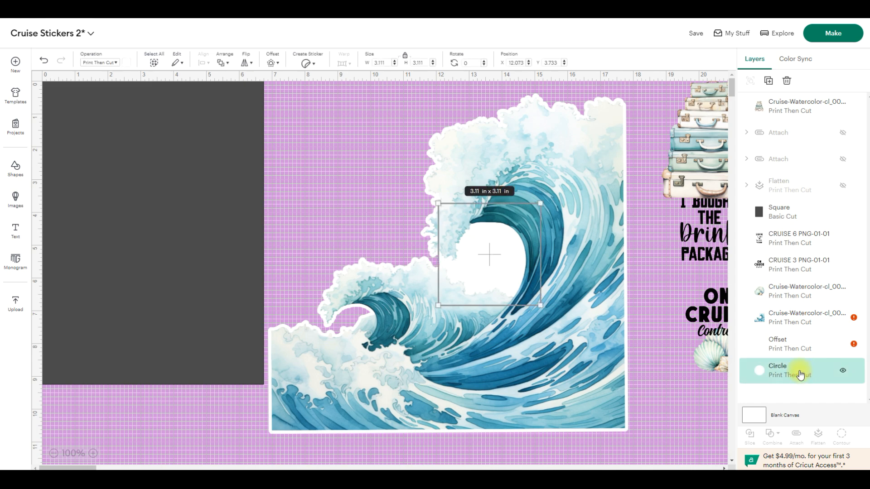
pyautogui.hotkey('ctrl', 'v')
pyautogui.moveTo(181, 219); pyautogui.dragTo(355, 325)
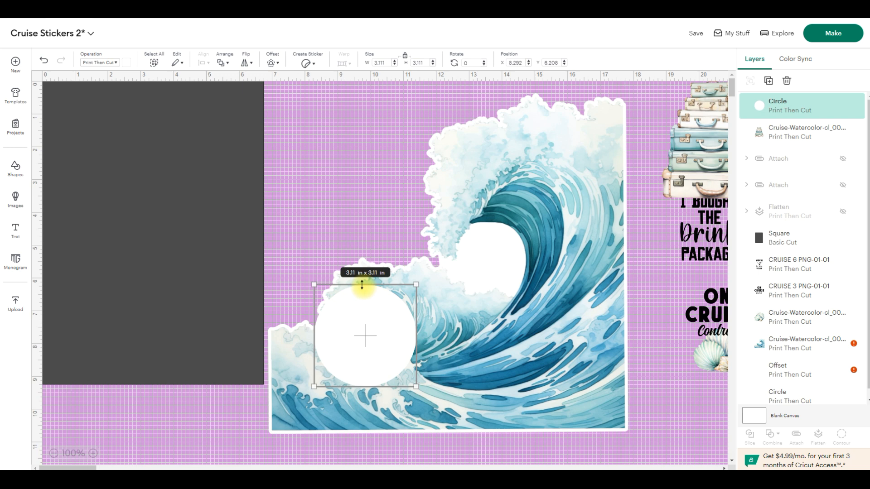
pyautogui.moveTo(311, 286); pyautogui.dragTo(345, 320)
pyautogui.moveTo(385, 351); pyautogui.dragTo(360, 330)
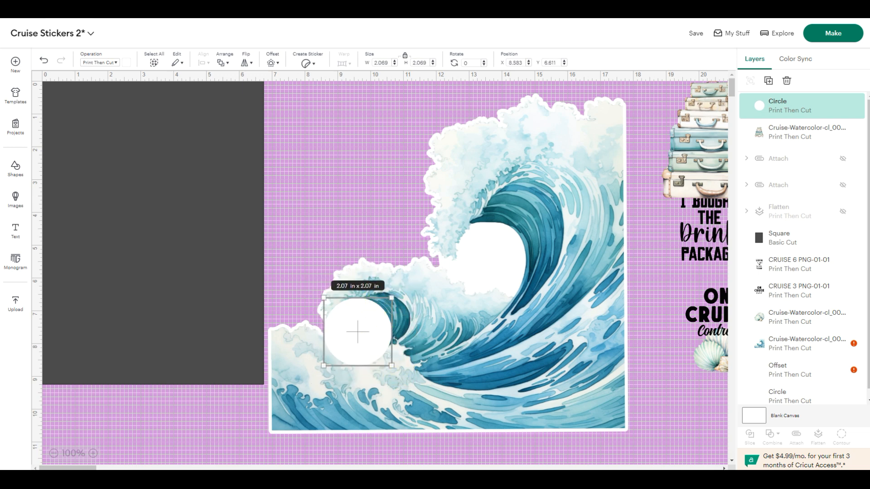
# - Send the smaller white circle to the back, behind all other layers, and deselect it
pyautogui.click(227, 63)
pyautogui.click(244, 130)
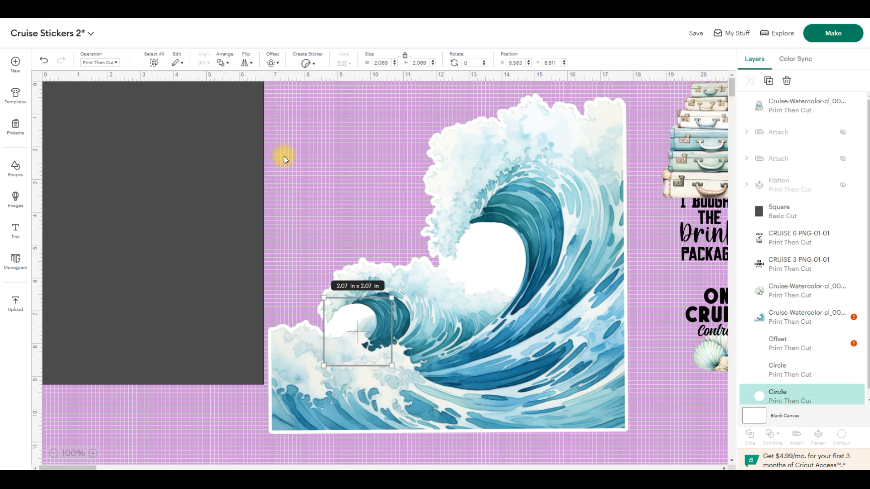
pyautogui.click(329, 189)
pyautogui.click(642, 237)
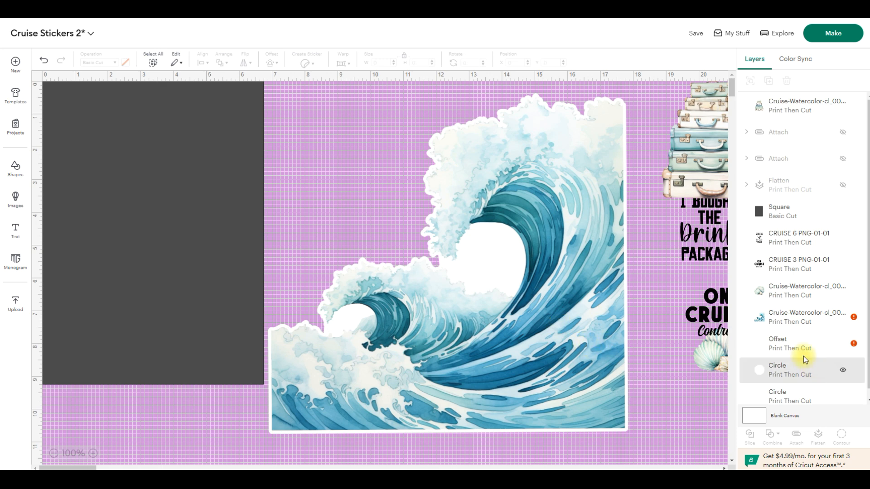
# - Hide the wave image layer and show it again
pyautogui.click(807, 323)
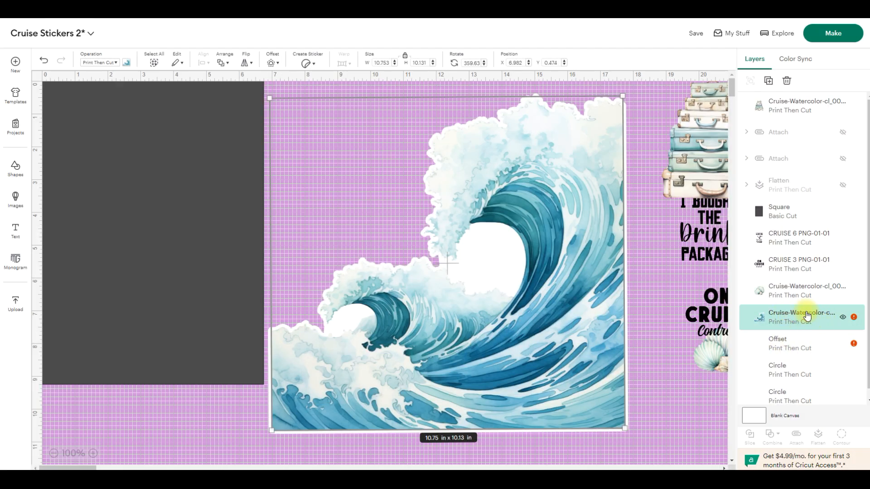
pyautogui.click(843, 317)
pyautogui.click(844, 317)
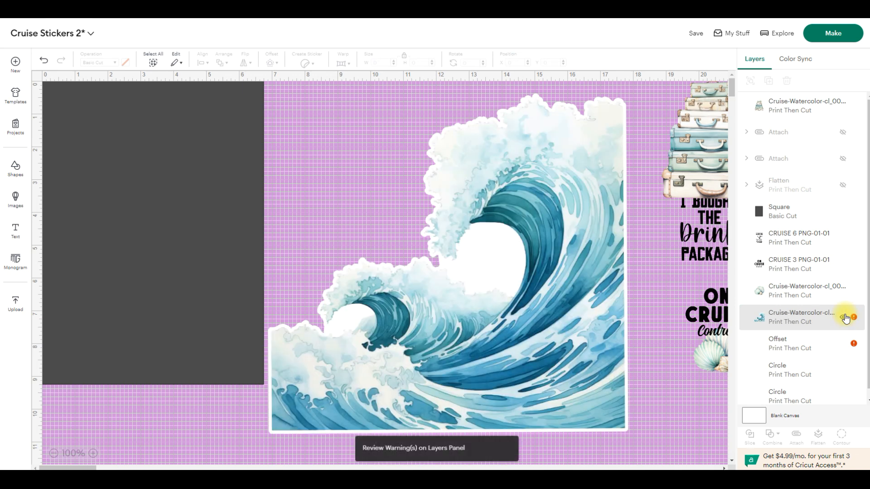
# - Flatten the wave image, its white offset and both white circles into one printable layer
pyautogui.click(814, 344)
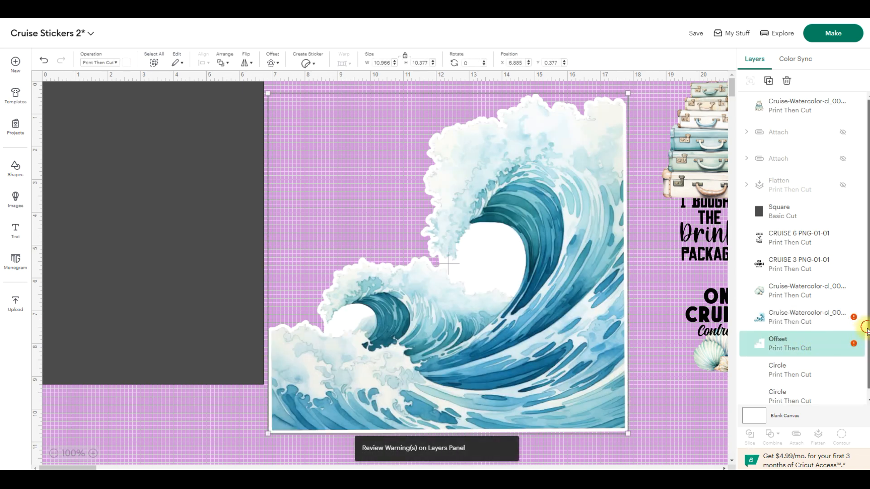
pyautogui.scroll(-1, 863, 331)
pyautogui.keyDown('shift'); pyautogui.click(811, 364); pyautogui.keyUp('shift')
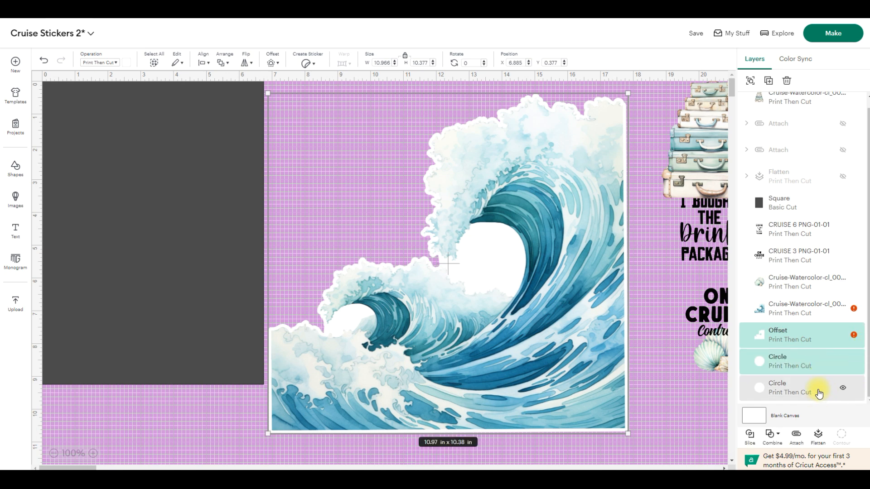
pyautogui.keyDown('shift'); pyautogui.click(819, 392); pyautogui.keyUp('shift')
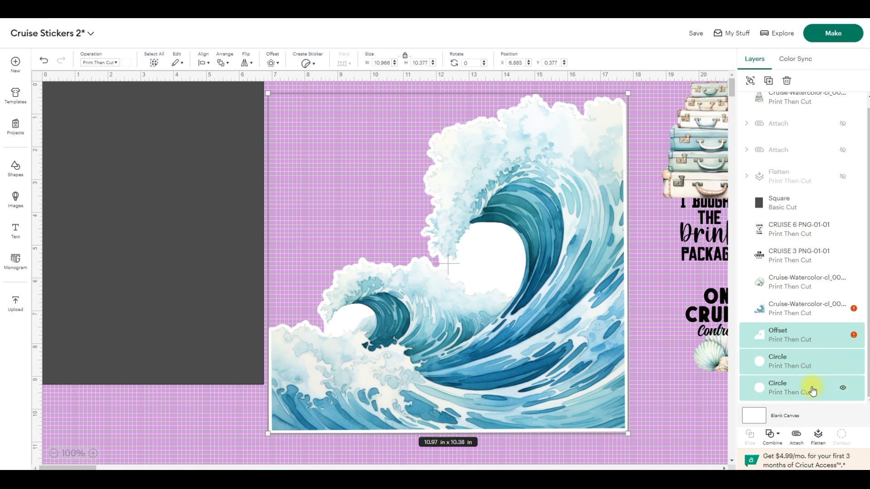
pyautogui.keyDown('shift'); pyautogui.click(829, 316); pyautogui.keyUp('shift')
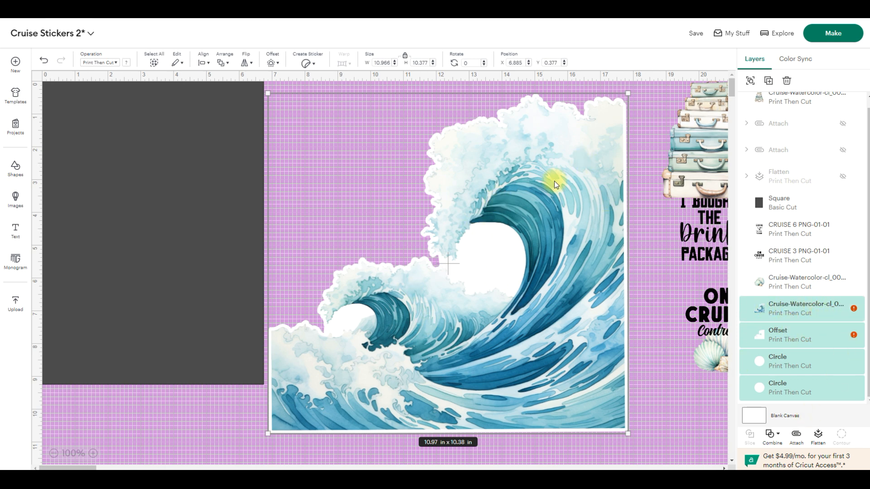
pyautogui.click(820, 438)
# - Shrink the flattened wave to about 5.5 in wide and fit it into the dark rectangle's lower-right corner
pyautogui.moveTo(557, 306); pyautogui.dragTo(555, 287)
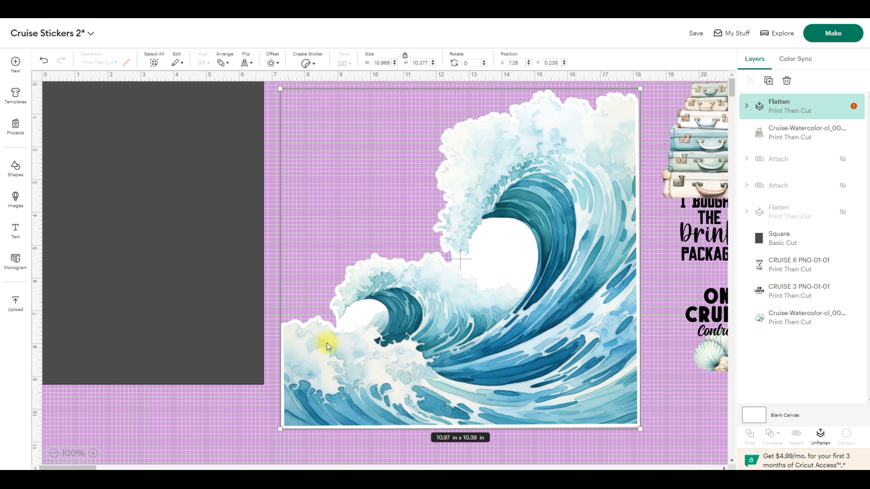
pyautogui.moveTo(639, 93); pyautogui.dragTo(476, 286)
pyautogui.moveTo(434, 395); pyautogui.dragTo(213, 347)
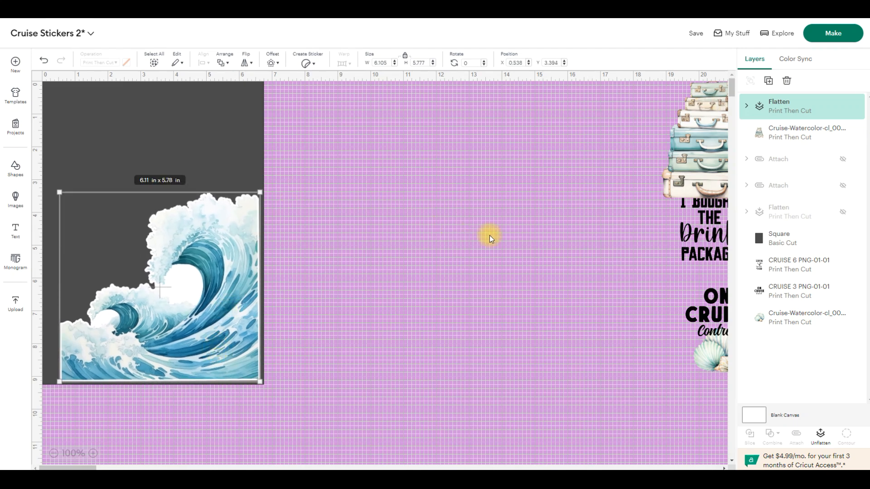
pyautogui.moveTo(260, 193); pyautogui.dragTo(244, 206)
pyautogui.moveTo(200, 278); pyautogui.dragTo(219, 280)
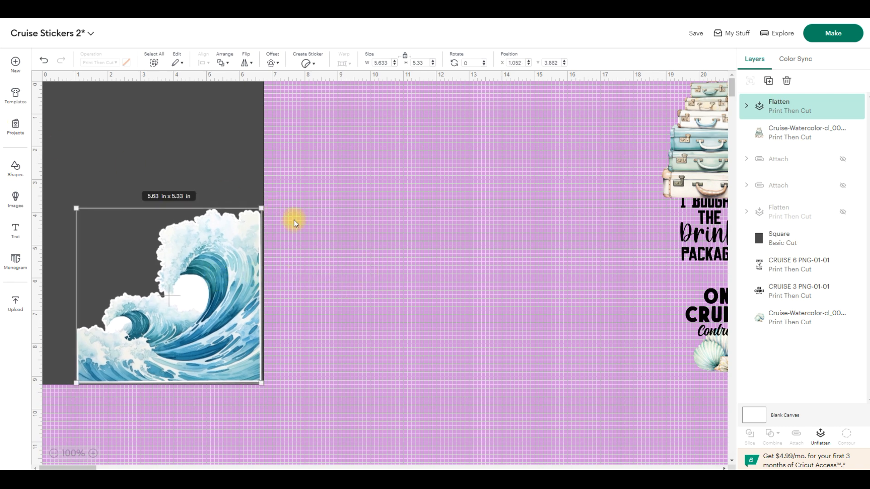
pyautogui.moveTo(74, 208); pyautogui.dragTo(78, 212)
pyautogui.click(321, 307)
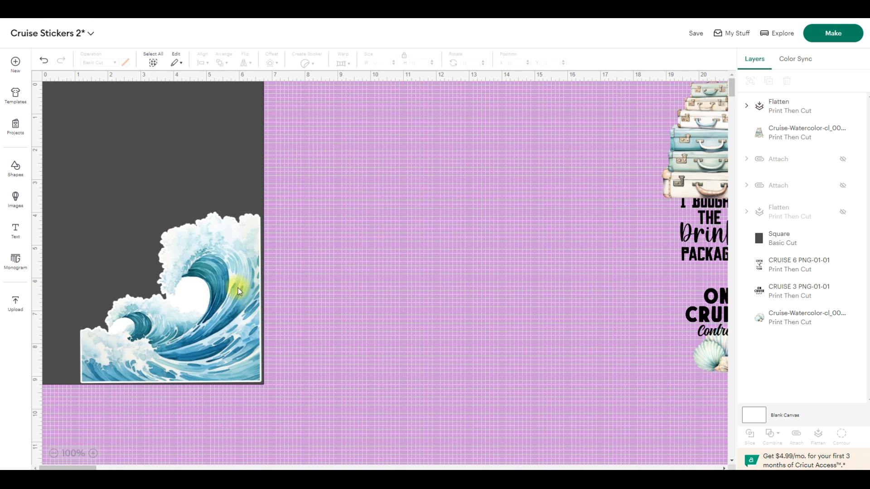
# - Enlarge the suitcase stack image to about 7.48 × 8.89 in and position it beside the dark rectangle
pyautogui.moveTo(708, 151); pyautogui.dragTo(389, 269)
pyautogui.moveTo(447, 200); pyautogui.dragTo(592, 110)
pyautogui.moveTo(497, 127); pyautogui.dragTo(464, 224)
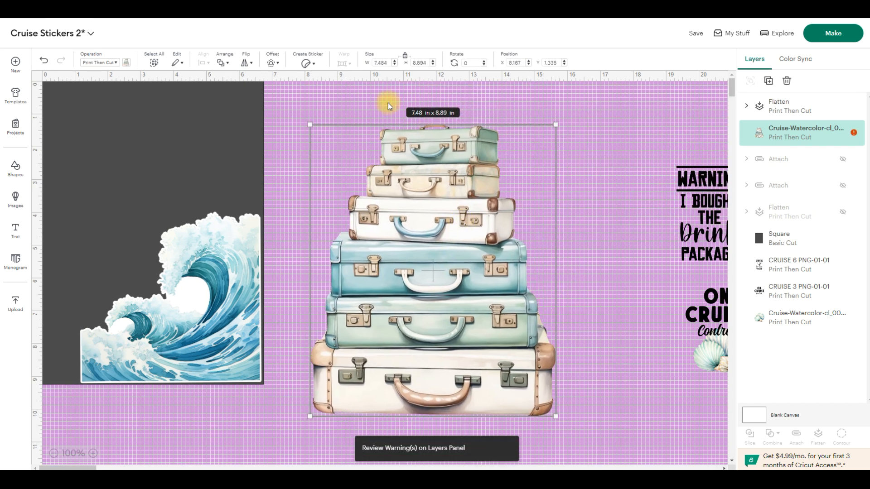
# - Add a 0.097 in offset with rounded corners around the suitcase stack and color it white
pyautogui.click(273, 63)
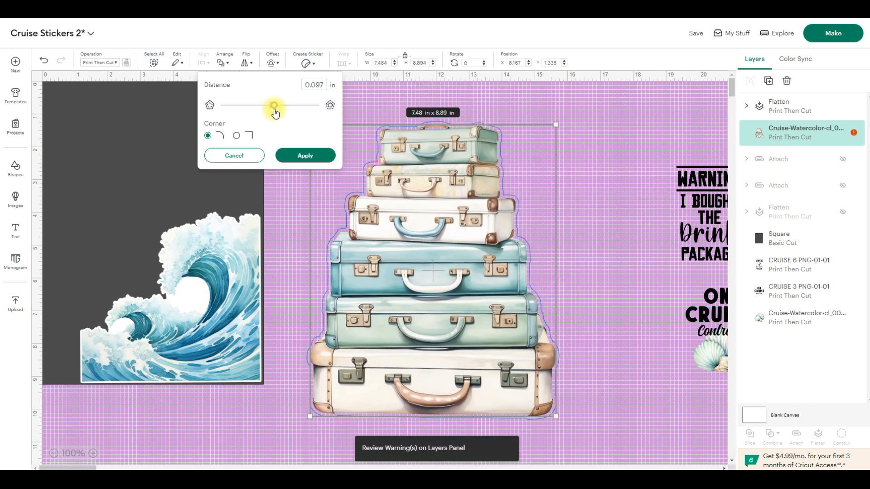
pyautogui.click(309, 157)
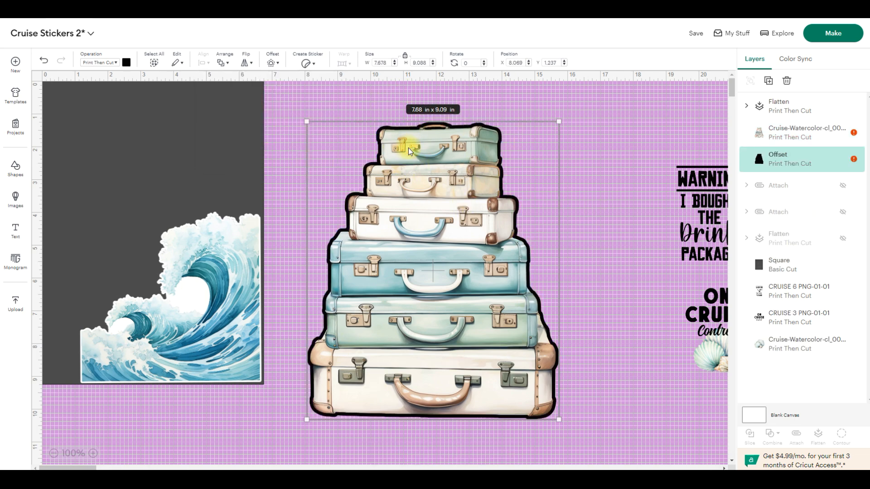
pyautogui.click(127, 64)
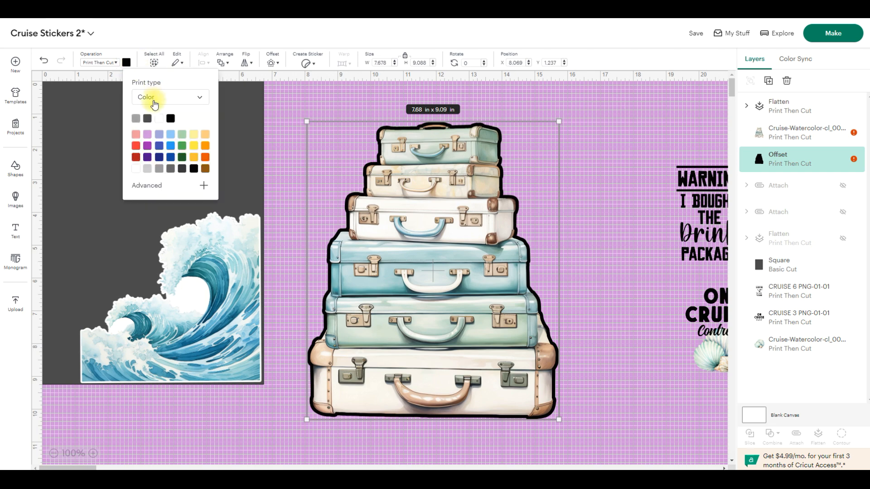
pyautogui.click(156, 119)
pyautogui.click(515, 113)
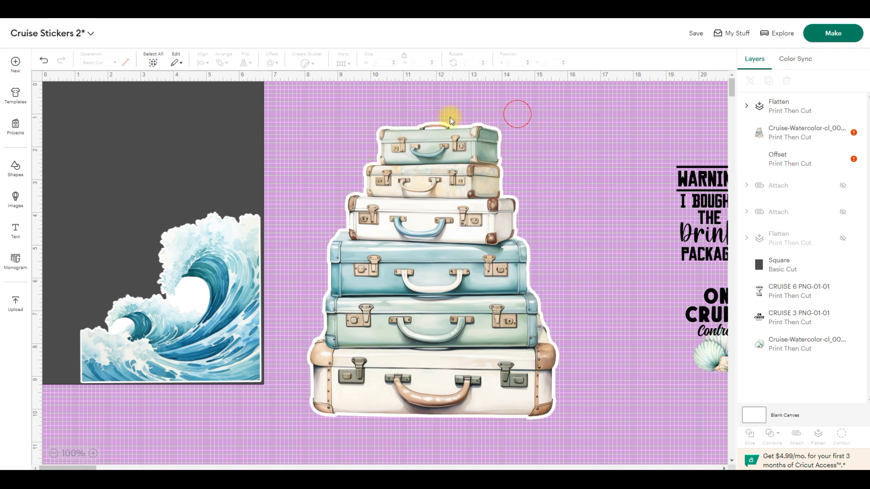
# - Flatten the suitcases with their offset and fit them, about 2.3 in wide, above the wave near the dark rectangle's right edge
pyautogui.moveTo(287, 99); pyautogui.dragTo(591, 423)
pyautogui.click(816, 443)
pyautogui.moveTo(559, 122); pyautogui.dragTo(373, 342)
pyautogui.click(348, 389)
pyautogui.moveTo(348, 389); pyautogui.dragTo(84, 263)
pyautogui.moveTo(110, 216); pyautogui.dragTo(117, 204)
pyautogui.moveTo(77, 263); pyautogui.dragTo(220, 172)
pyautogui.click(363, 197)
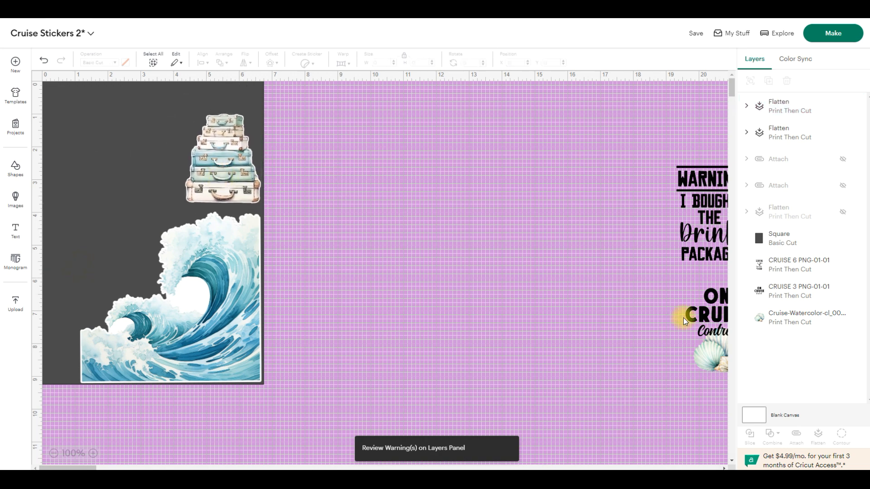
# - Enlarge the seashell image to about 6.54 × 5.88 in beside the dark rectangle and add a 0.097 in rounded offset
pyautogui.moveTo(708, 356); pyautogui.dragTo(588, 78)
pyautogui.moveTo(462, 188); pyautogui.dragTo(432, 240)
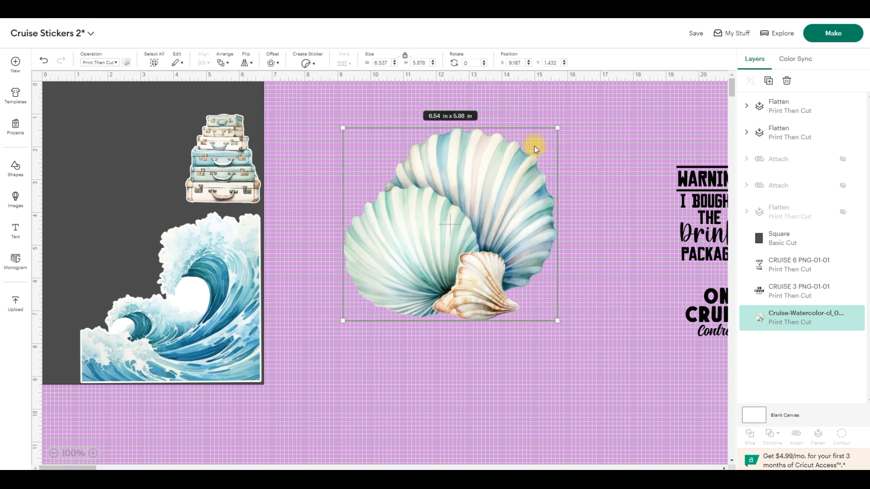
pyautogui.click(278, 67)
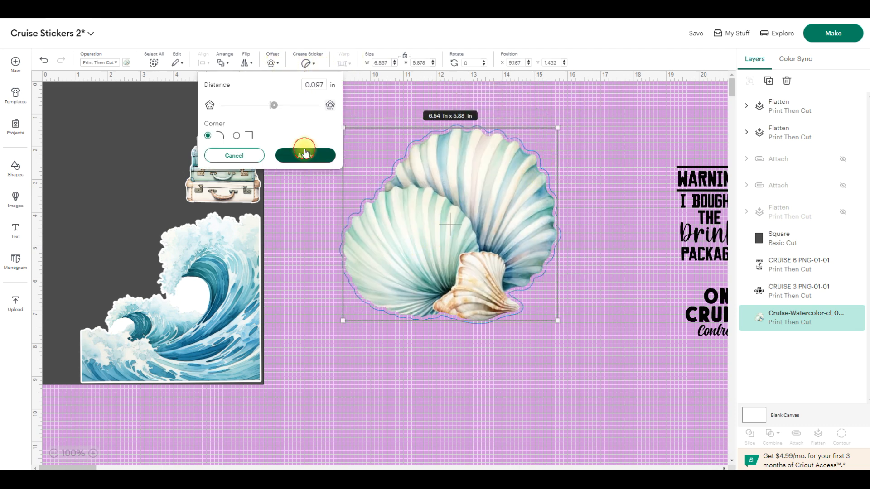
pyautogui.click(304, 151)
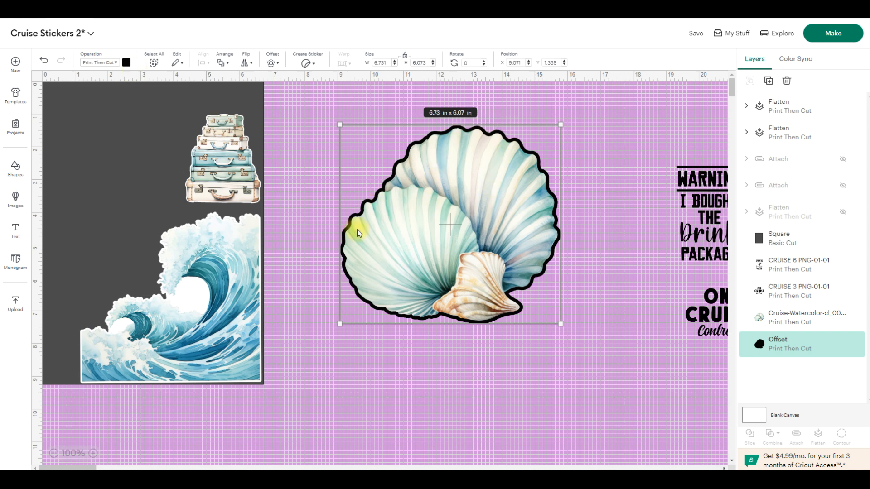
# - Color the seashell offset white
pyautogui.click(127, 62)
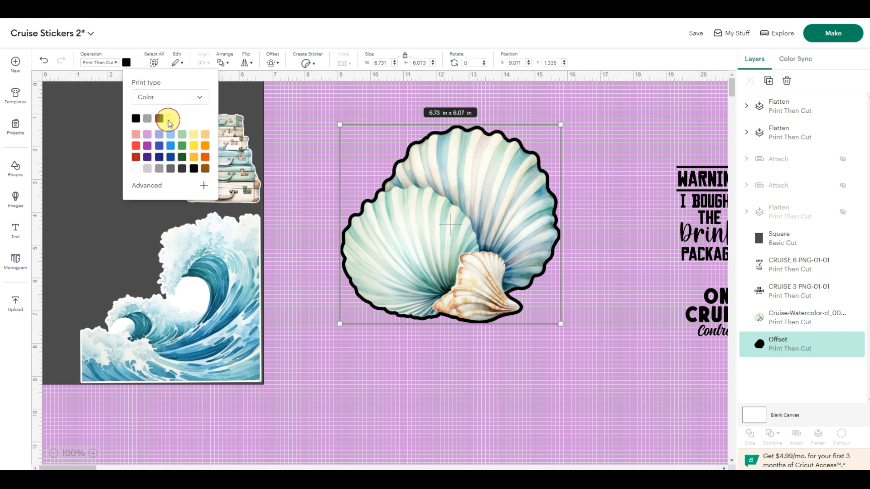
pyautogui.click(136, 168)
pyautogui.click(568, 382)
# - Flatten the seashells with their offset and fit them, about 1.68 × 1.52 in, at the dark rectangle's left edge above the wave
pyautogui.moveTo(591, 366); pyautogui.dragTo(317, 100)
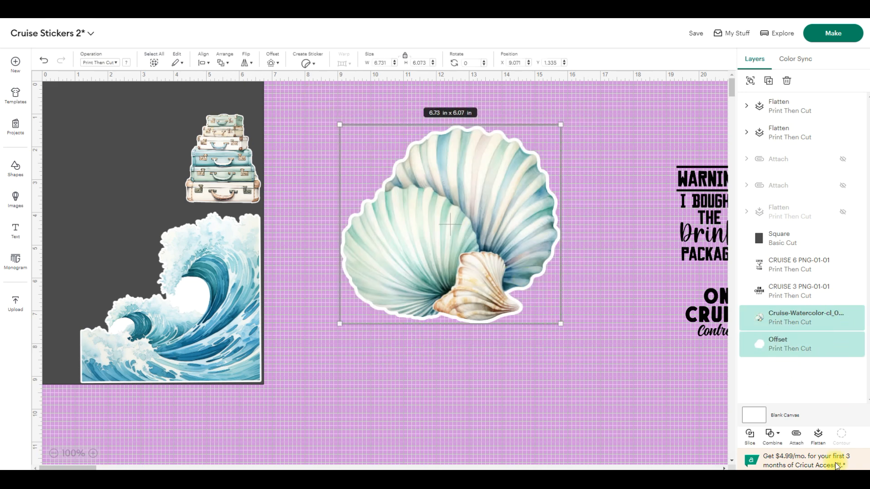
pyautogui.click(819, 437)
pyautogui.moveTo(560, 118); pyautogui.dragTo(398, 271)
pyautogui.moveTo(367, 310); pyautogui.dragTo(74, 310)
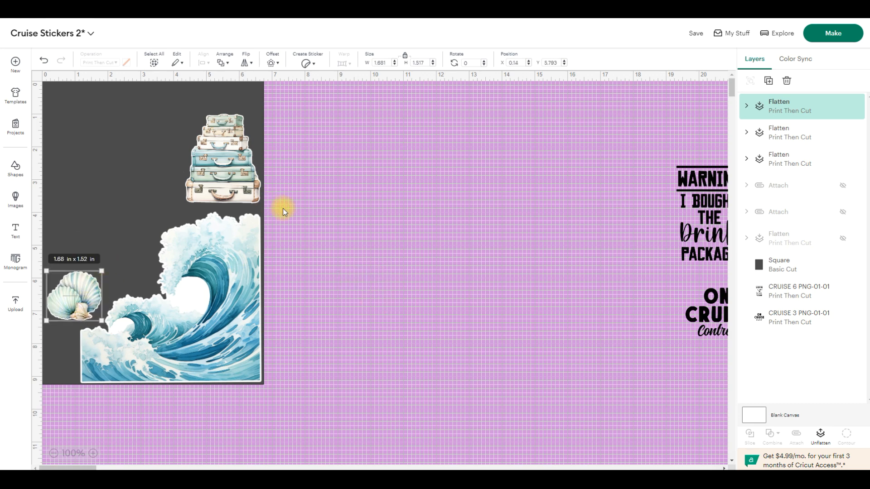
# - Duplicate the seashell sticker, enlarge the copy to about 2.25 in wide and place it at the dark rectangle's top beside the suitcases
pyautogui.hotkey('ctrl', 'd')
pyautogui.moveTo(188, 212); pyautogui.dragTo(163, 181)
pyautogui.moveTo(135, 203); pyautogui.dragTo(170, 95)
pyautogui.click(384, 232)
# - Add two shrunken copies of the 1.68 × 1.52 in seashell sticker, stacked below it along the dark rectangle's left edge beside the wave
pyautogui.click(185, 126)
pyautogui.click(100, 288)
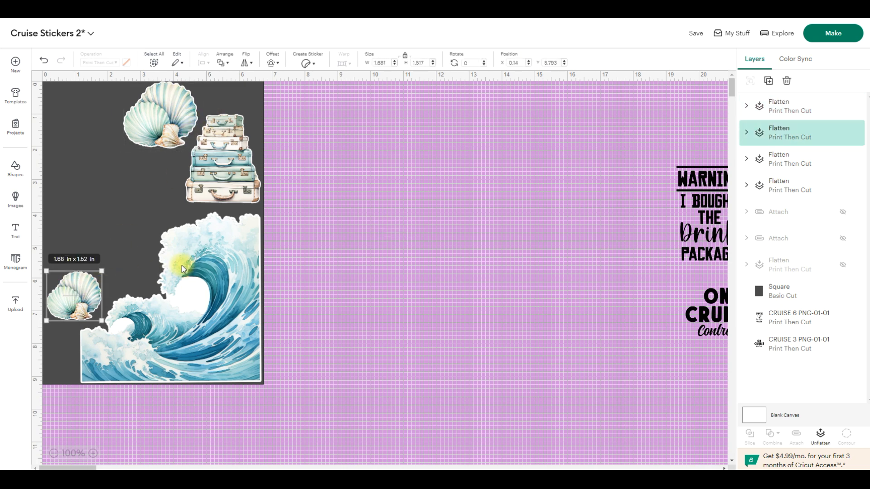
pyautogui.hotkey('ctrl', 'v')
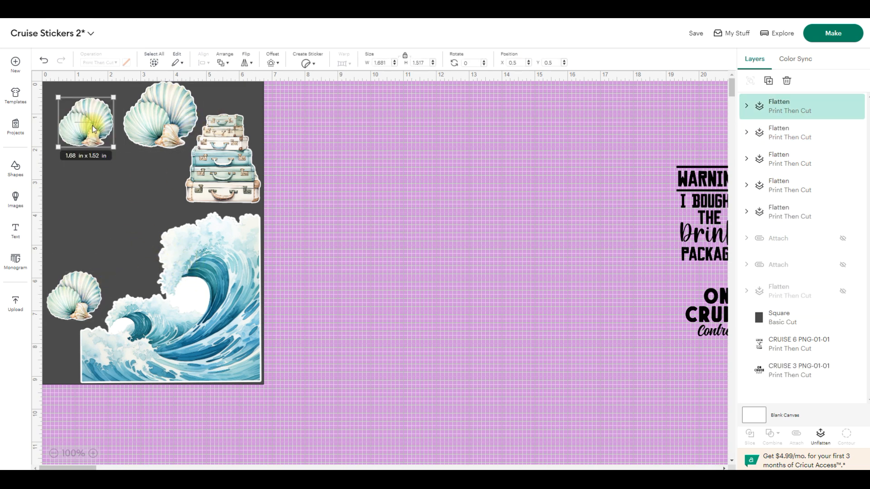
pyautogui.moveTo(104, 91); pyautogui.dragTo(51, 343)
pyautogui.click(337, 306)
pyautogui.hotkey('ctrl', 'v')
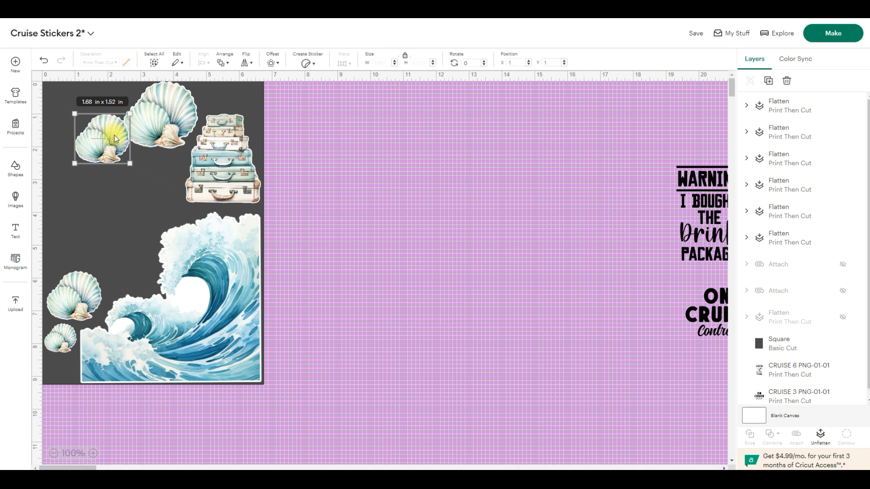
pyautogui.moveTo(131, 114); pyautogui.dragTo(64, 334)
pyautogui.click(344, 292)
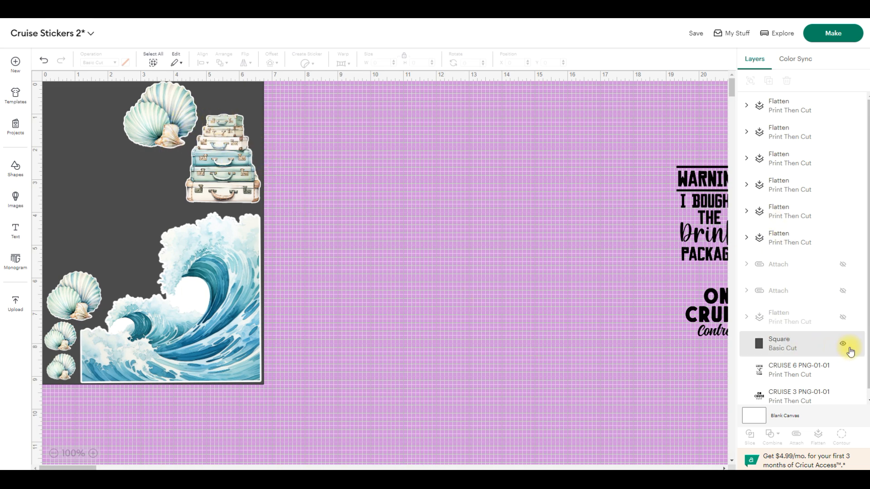
# - Hide the dark rectangle and attach the wave, suitcase stack and four seashell stickers into one set
pyautogui.click(842, 344)
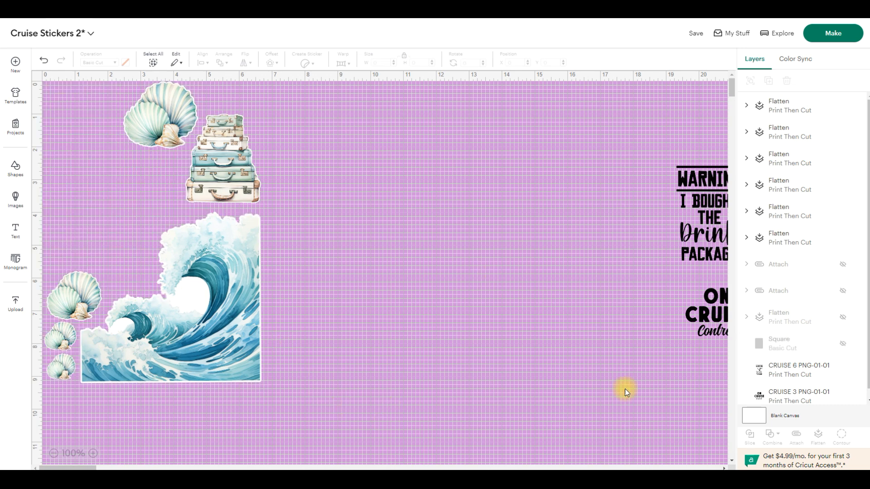
pyautogui.click(843, 344)
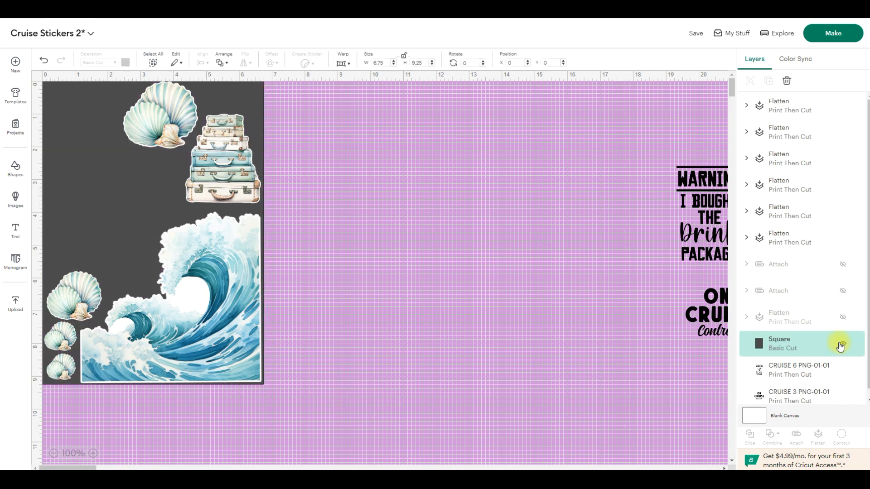
pyautogui.click(844, 345)
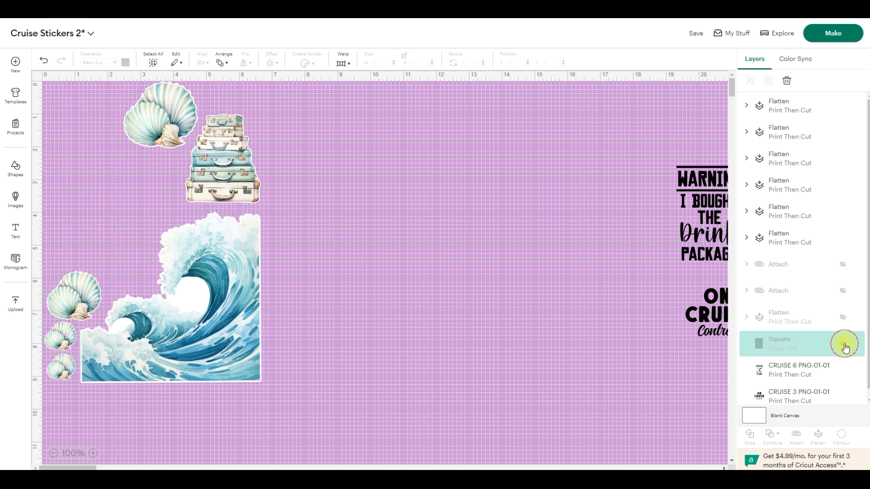
pyautogui.moveTo(341, 410); pyautogui.dragTo(9, 58)
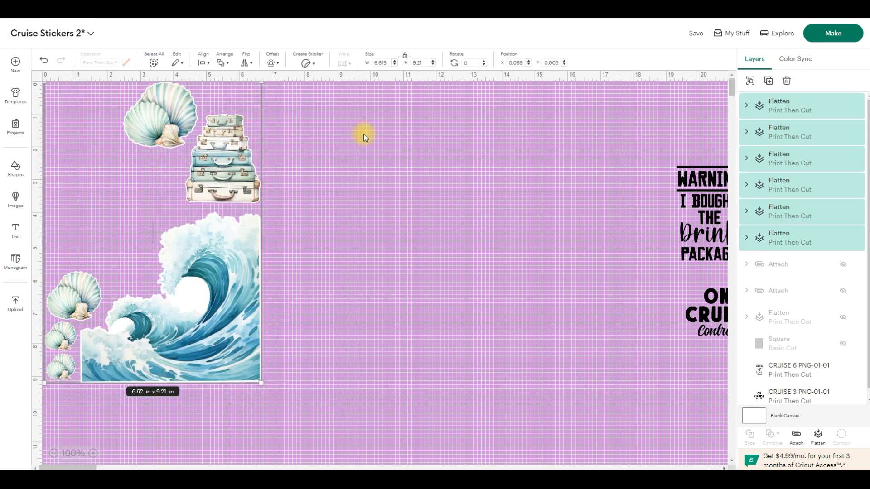
pyautogui.click(800, 441)
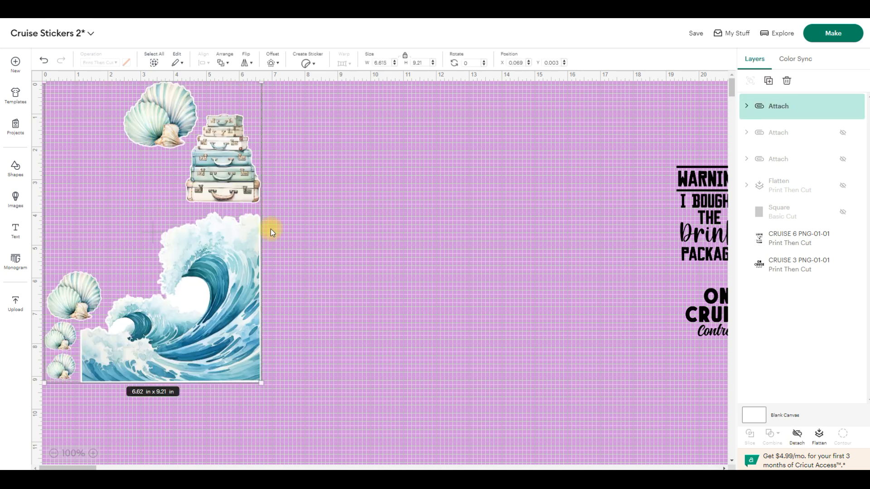
pyautogui.click(409, 252)
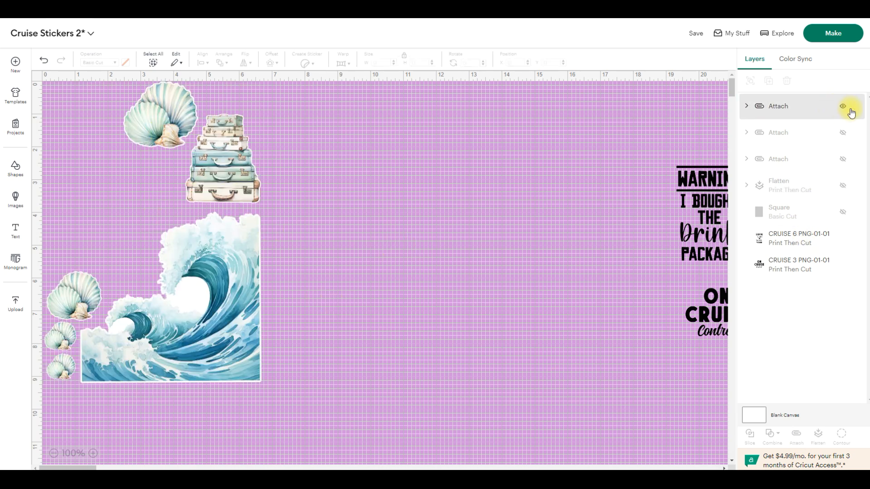
# - Hide the attached wave and seashell set, and show the attached cruise ship set together with the dark rectangle
pyautogui.click(843, 108)
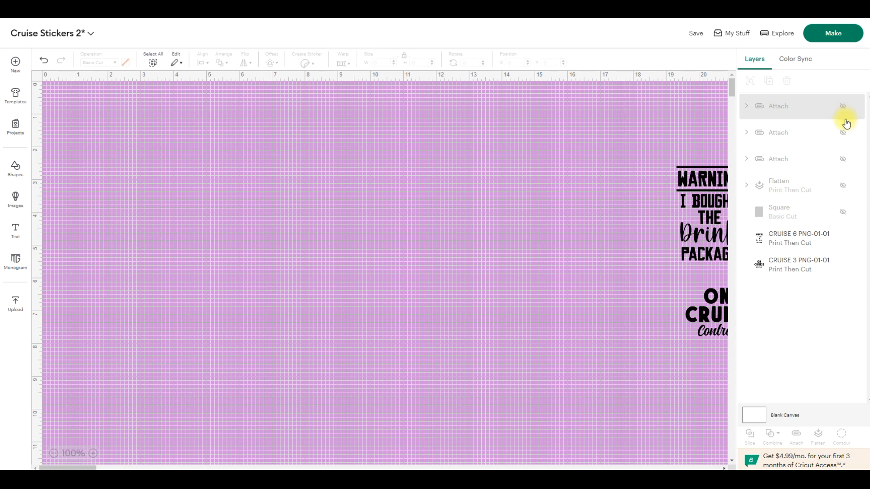
pyautogui.click(842, 160)
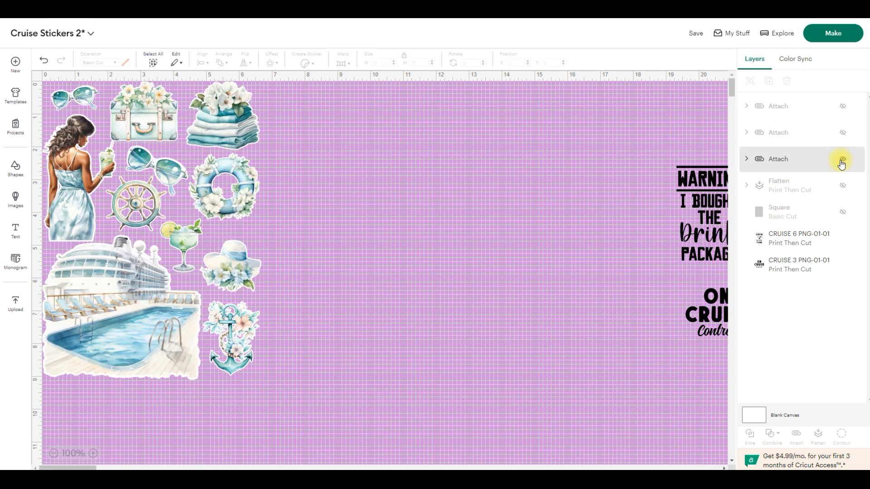
pyautogui.click(842, 211)
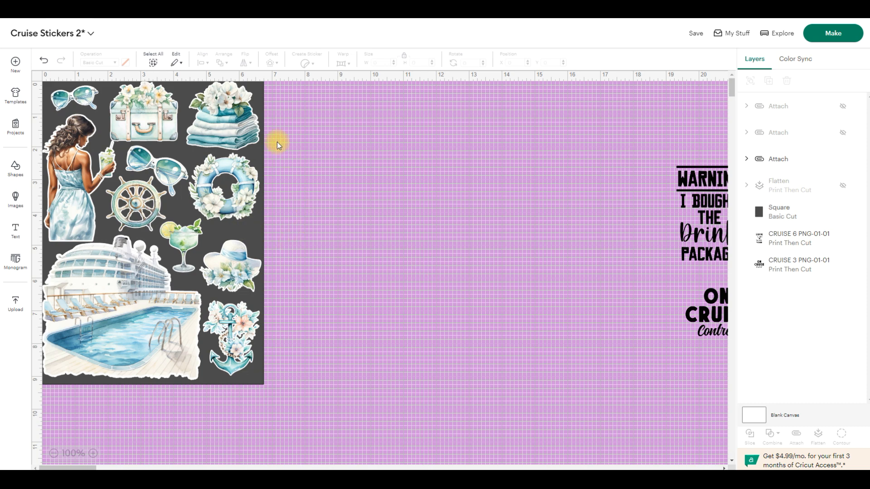
# - Detach the cruise ship set into its separate stickers
pyautogui.click(130, 285)
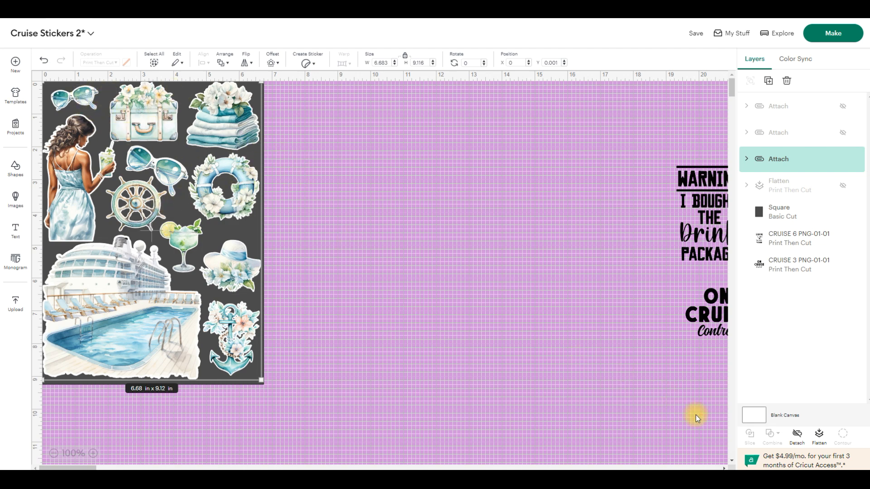
pyautogui.click(797, 439)
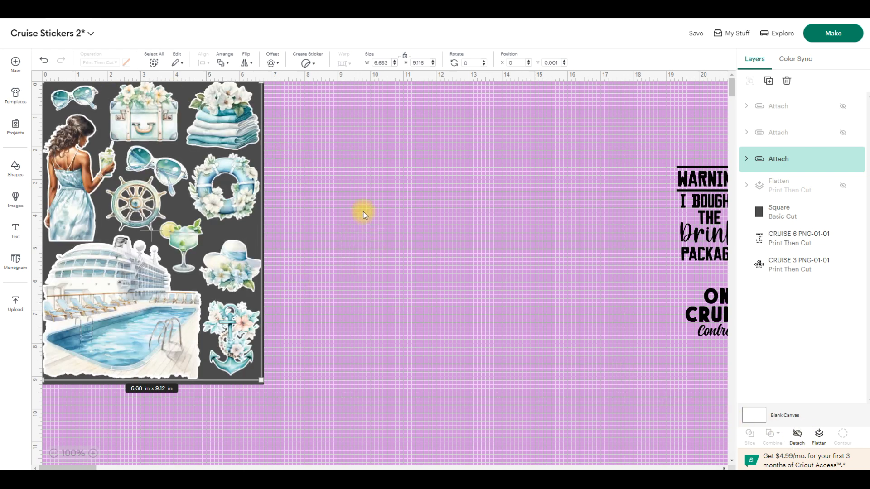
pyautogui.click(324, 204)
pyautogui.click(149, 110)
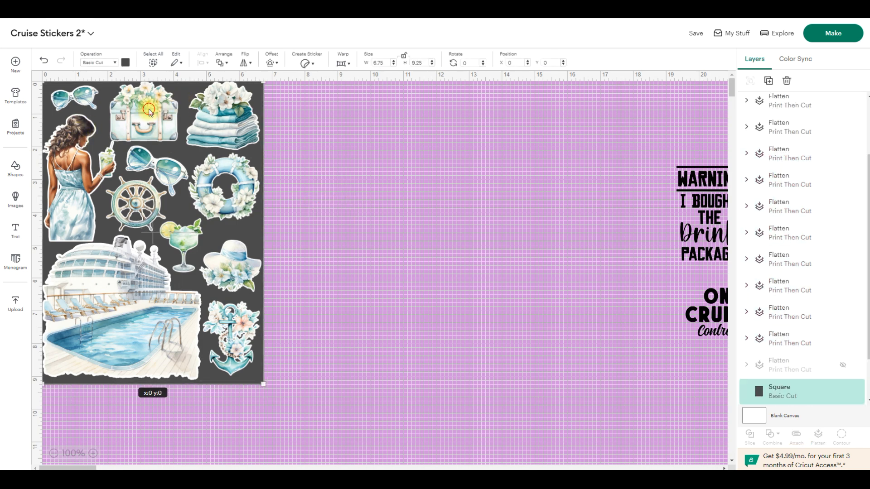
pyautogui.click(379, 234)
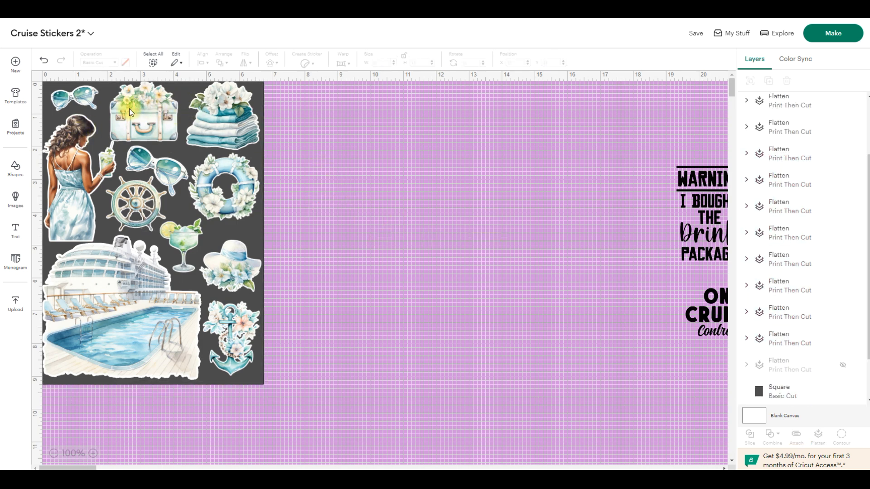
# - Duplicate the flowered suitcase and life ring stickers and place the copies on the empty canvas outside the dark rectangle
pyautogui.click(140, 114)
pyautogui.moveTo(144, 114); pyautogui.dragTo(381, 155)
pyautogui.click(232, 186)
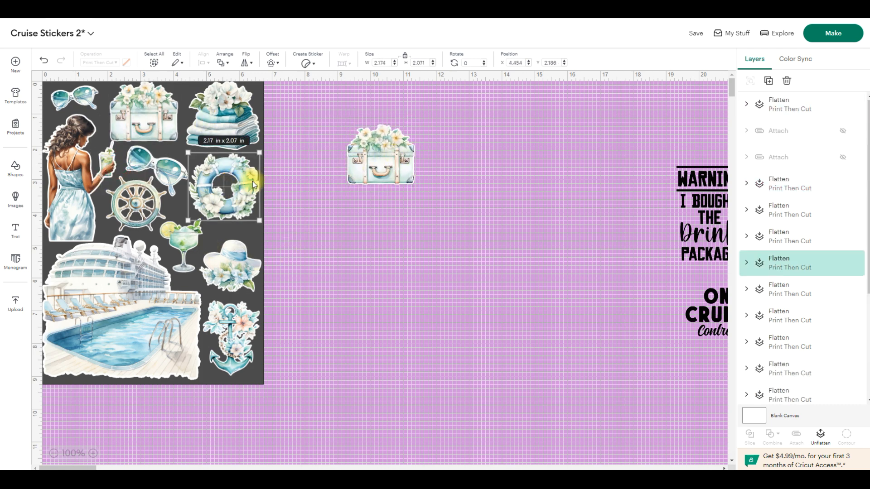
pyautogui.hotkey('ctrl', 'c')
pyautogui.hotkey('ctrl', 'v')
pyautogui.moveTo(175, 178); pyautogui.dragTo(433, 224)
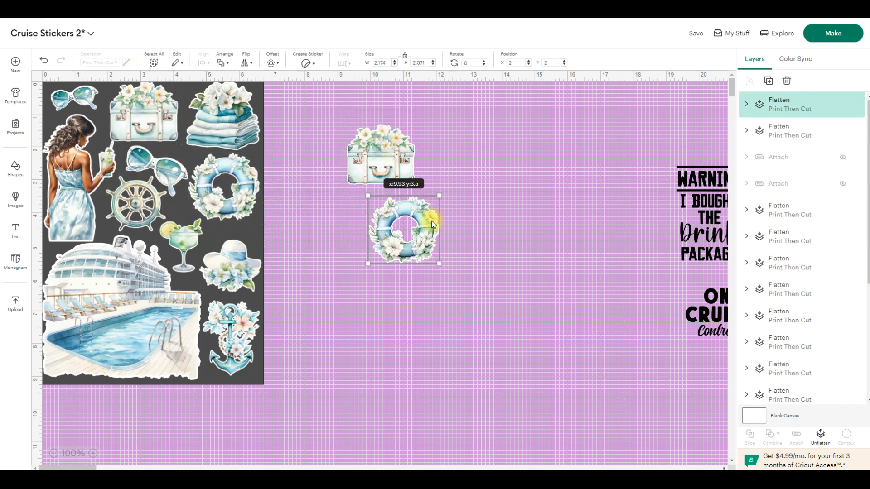
# - Duplicate the cocktail and sun hat stickers, placing the cocktail beside the suitcase copy and the hat beyond the life ring copy
pyautogui.click(213, 241)
pyautogui.hotkey('ctrl', 'c')
pyautogui.hotkey('ctrl', 'v')
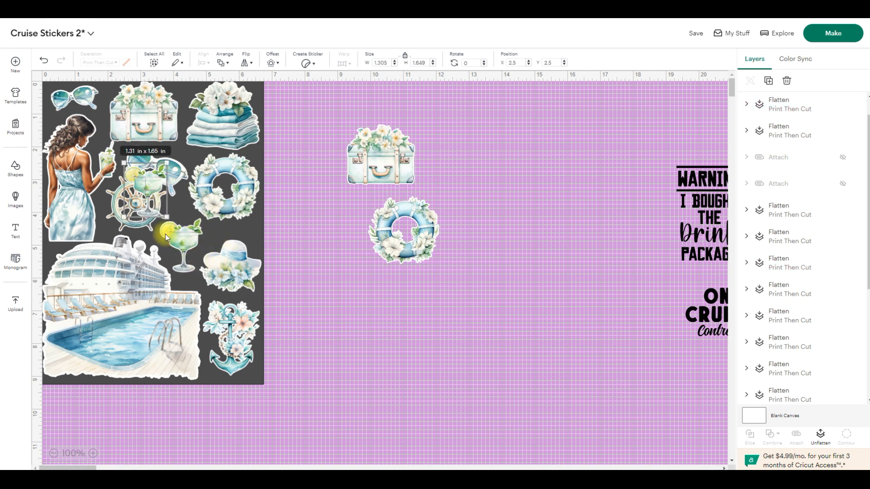
pyautogui.moveTo(143, 176); pyautogui.dragTo(446, 152)
pyautogui.click(481, 199)
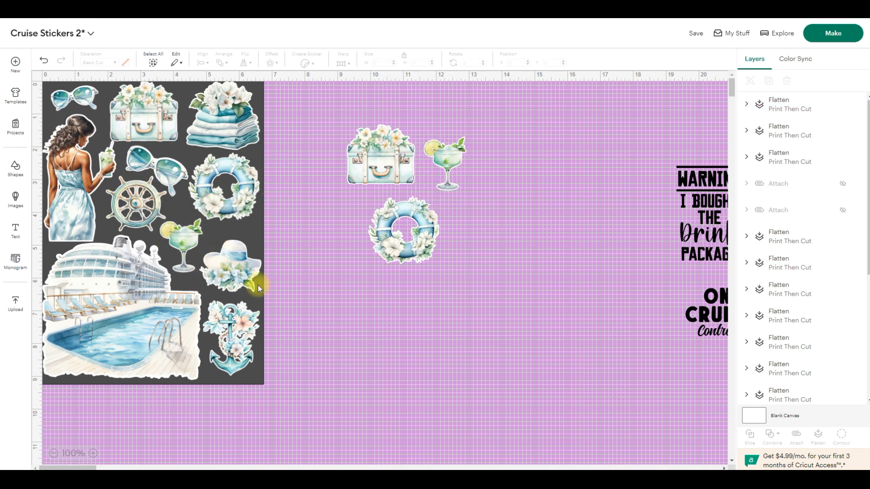
pyautogui.click(242, 265)
pyautogui.hotkey('ctrl', 'c')
pyautogui.hotkey('ctrl', 'v')
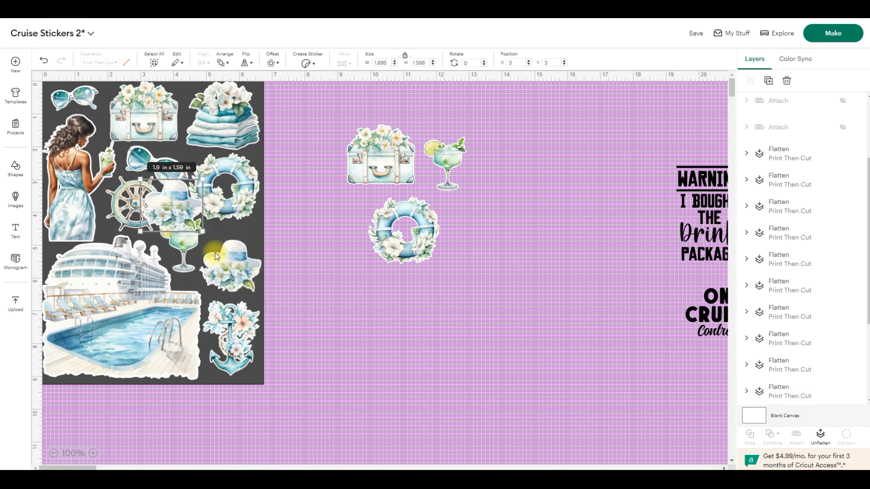
pyautogui.moveTo(172, 213); pyautogui.dragTo(531, 250)
# - Duplicate the anchor and small sunglasses stickers, placing the anchor below the life ring copy and the sunglasses above the cocktail copy
pyautogui.click(245, 330)
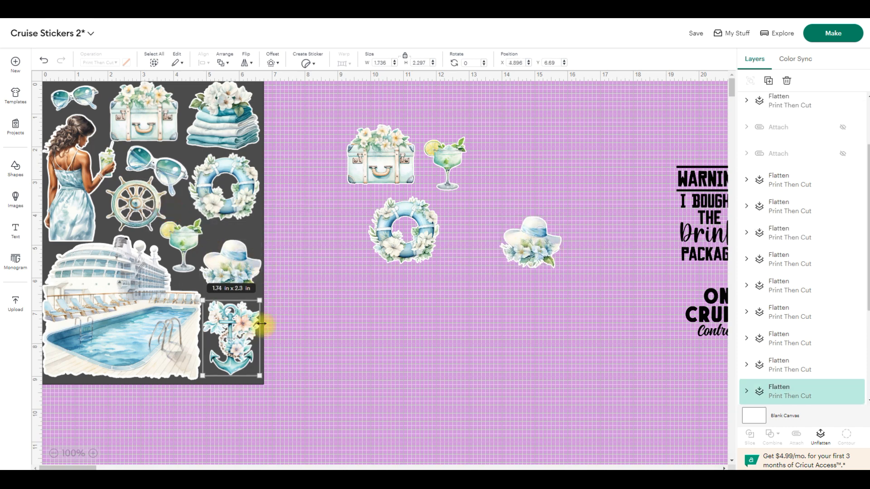
pyautogui.hotkey('ctrl', 'c')
pyautogui.hotkey('ctrl', 'v')
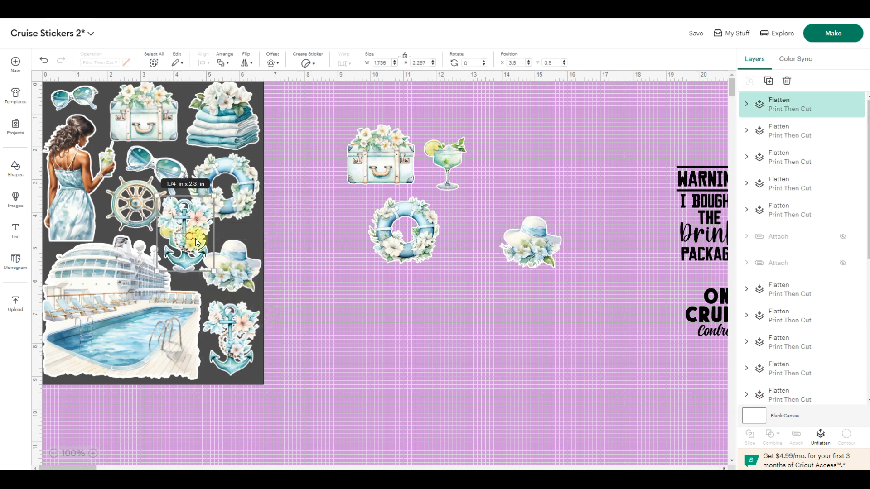
pyautogui.moveTo(197, 242); pyautogui.dragTo(485, 326)
pyautogui.click(90, 101)
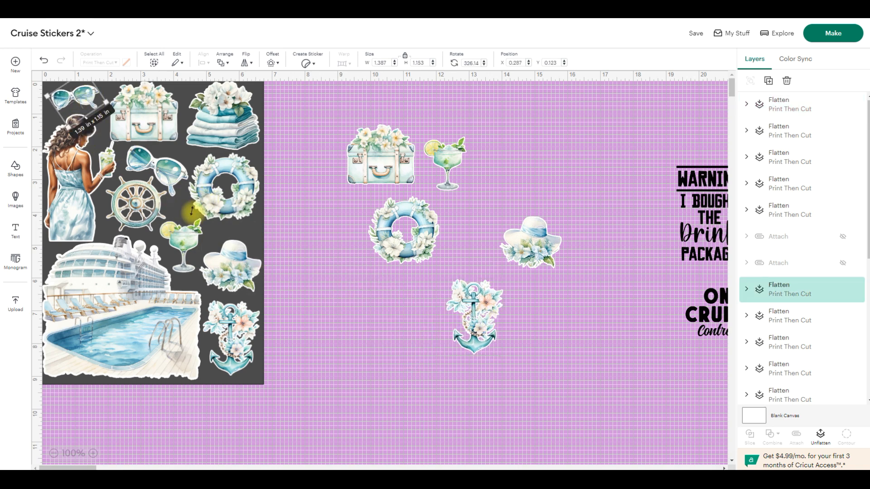
pyautogui.hotkey('ctrl', 'c')
pyautogui.hotkey('ctrl', 'v')
pyautogui.moveTo(194, 214); pyautogui.dragTo(461, 113)
pyautogui.click(534, 142)
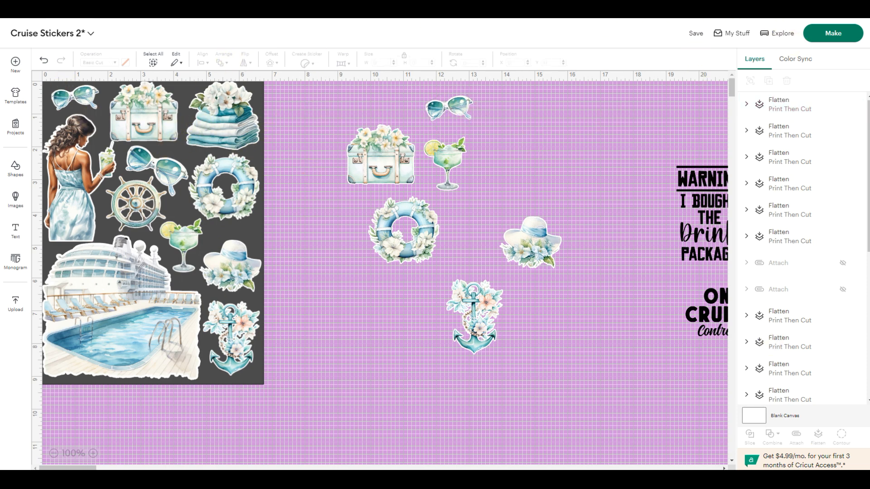
# - Hide the dark rectangle and reattach all the original cruise ship sheet stickers, leaving the six loose copies out
pyautogui.moveTo(866, 134); pyautogui.dragTo(856, 289)
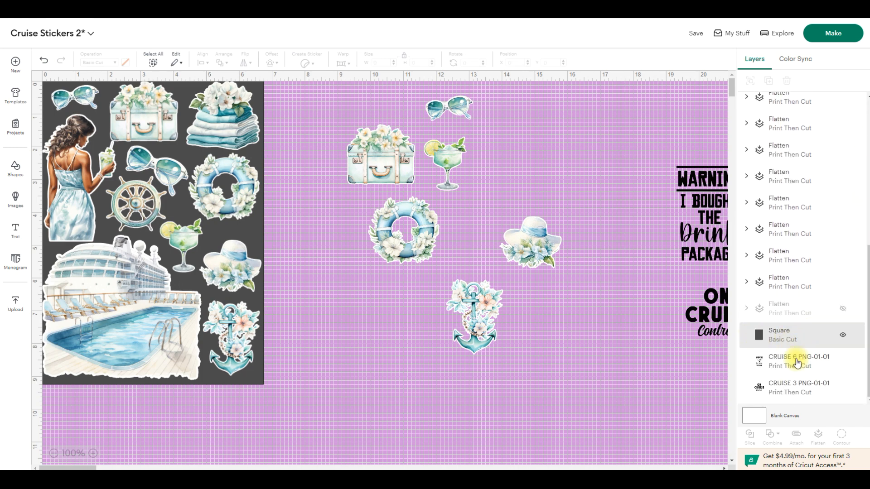
pyautogui.click(844, 337)
pyautogui.moveTo(308, 398); pyautogui.dragTo(37, 78)
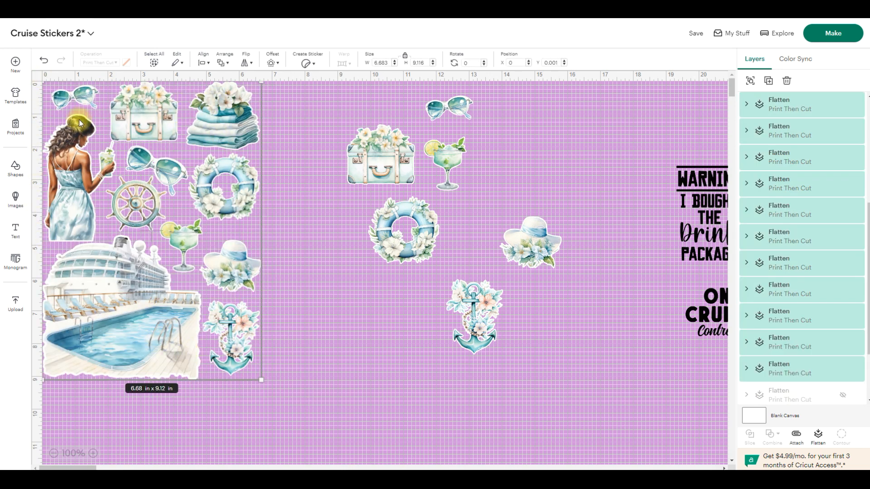
pyautogui.click(797, 439)
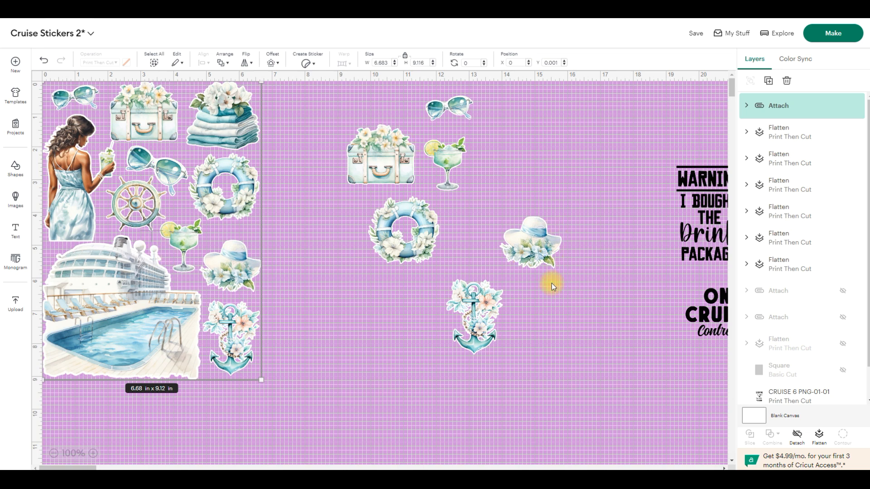
pyautogui.click(579, 323)
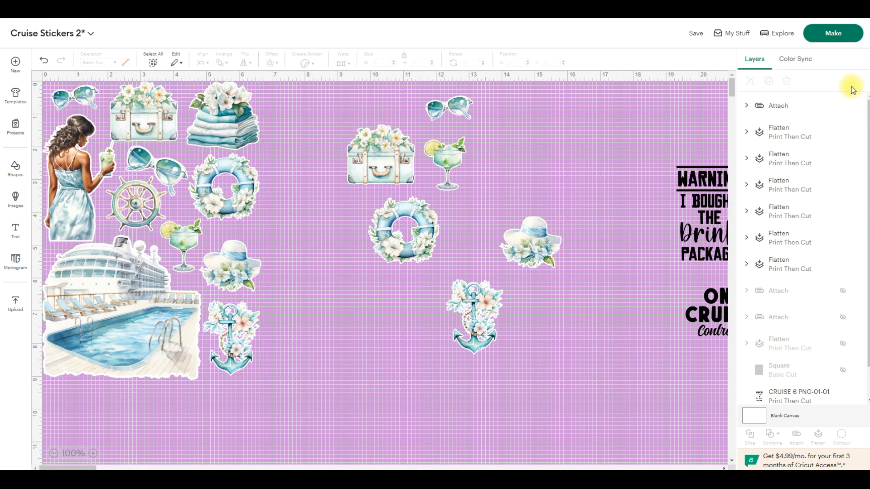
# - Hide the attached cruise ship set, and show the dark rectangle with the attached wave and seashell set
pyautogui.click(843, 106)
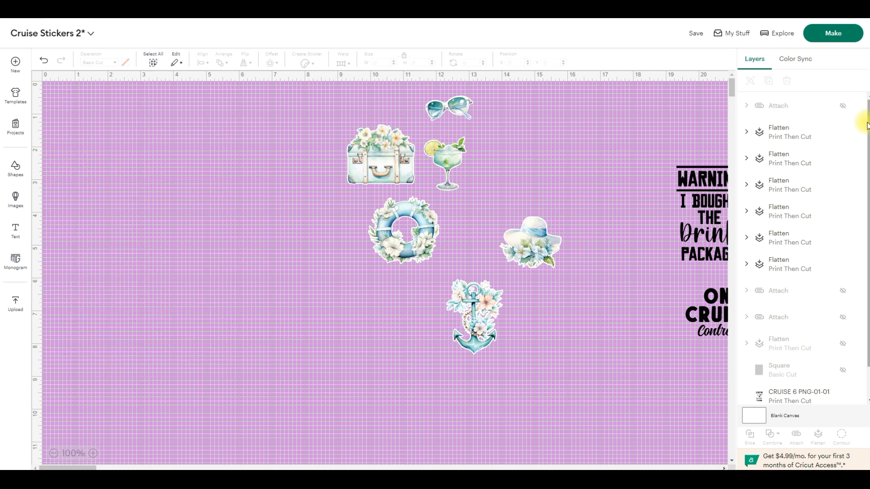
pyautogui.scroll(-2, 860, 136)
pyautogui.click(842, 334)
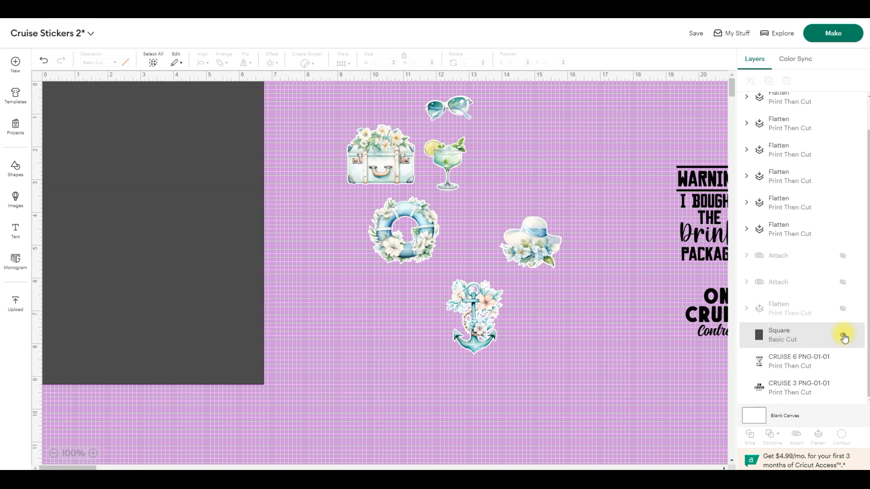
pyautogui.scroll(2, 864, 213)
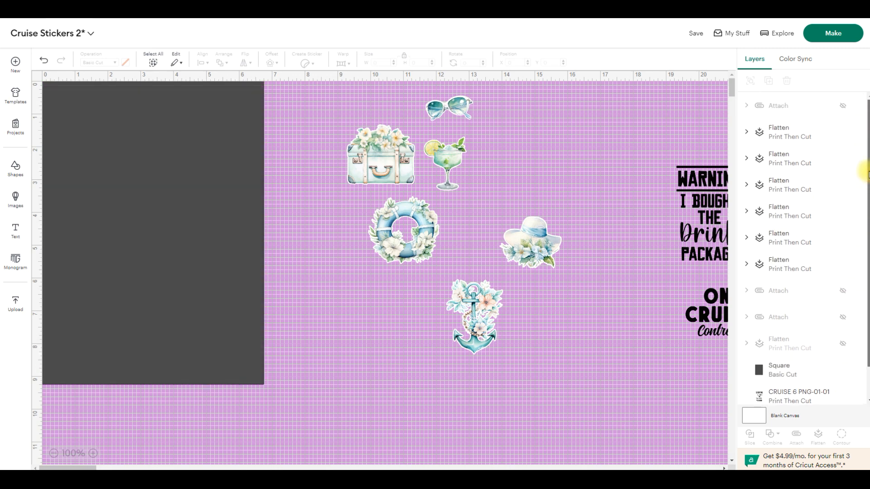
pyautogui.click(842, 290)
# - Move the life ring copy to the dark rectangle's upper-left corner and the anchor copy above the small wave crest
pyautogui.moveTo(410, 240); pyautogui.dragTo(91, 127)
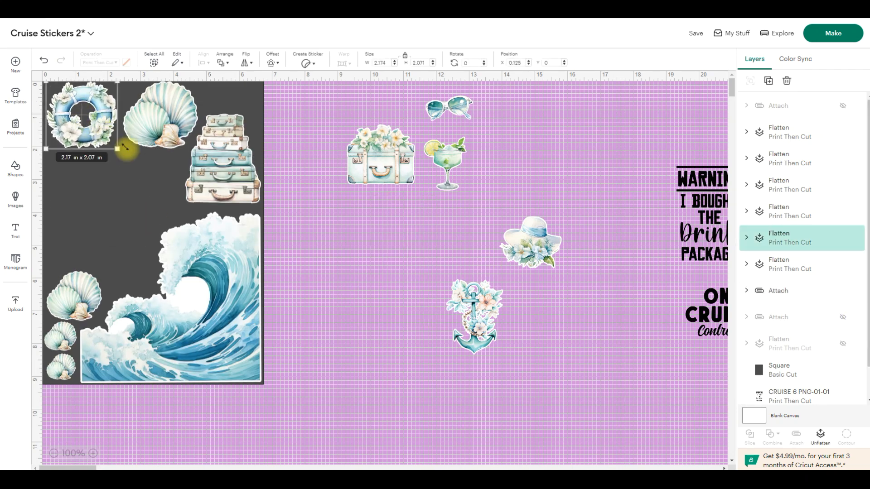
pyautogui.moveTo(486, 331); pyautogui.dragTo(153, 275)
pyautogui.click(299, 247)
# - Arrange the flowered suitcase, sunglasses, sun hat and cocktail copies in the dark rectangle's remaining gaps around the seashells, suitcase stack and anchor
pyautogui.moveTo(374, 166); pyautogui.dragTo(135, 192)
pyautogui.moveTo(456, 113); pyautogui.dragTo(239, 102)
pyautogui.moveTo(538, 249); pyautogui.dragTo(81, 186)
pyautogui.moveTo(446, 168); pyautogui.dragTo(73, 240)
pyautogui.click(367, 242)
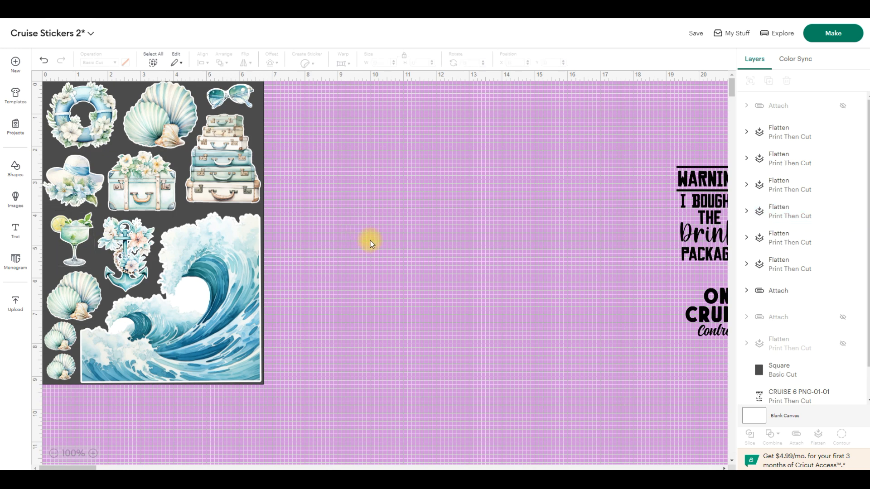
# - Hide the dark rectangle and attach all the stickers on the wave and seashell sheet into one set
pyautogui.click(842, 369)
pyautogui.moveTo(340, 411); pyautogui.dragTo(16, 69)
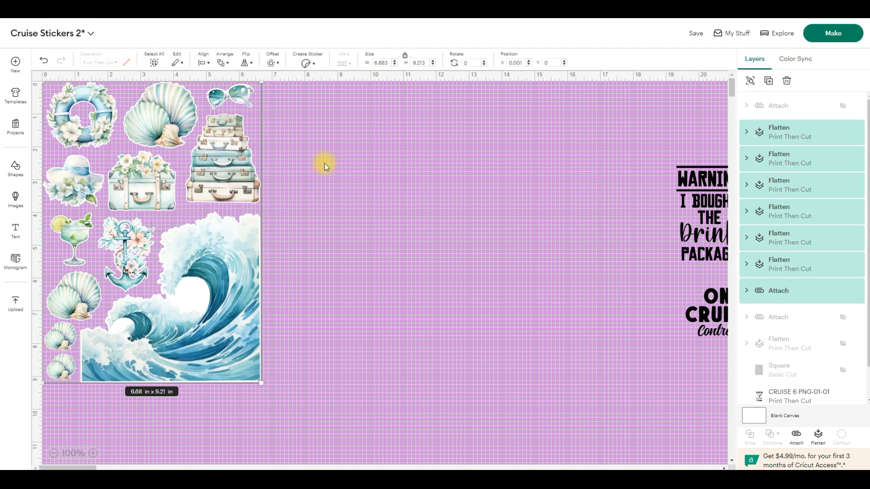
pyautogui.click(801, 442)
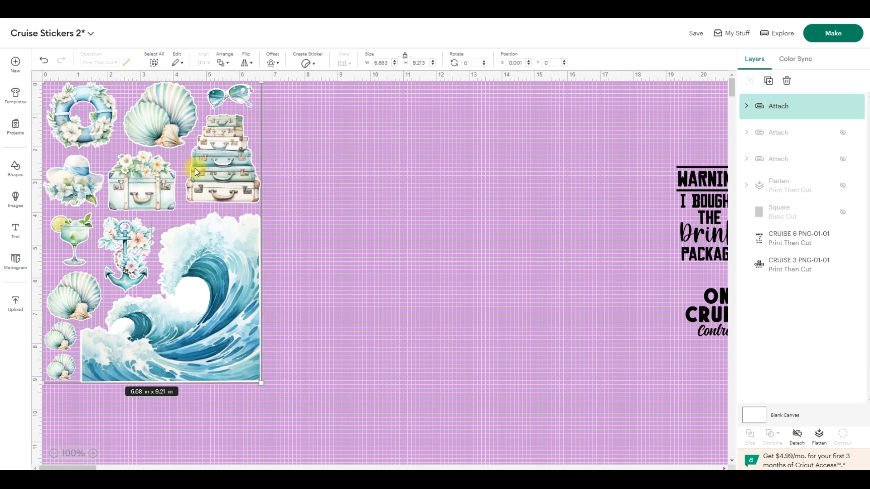
pyautogui.click(372, 247)
# - Enlarge the Warning drink package design beside the sheet area, and move the On Cruise Control design to its upper right
pyautogui.moveTo(690, 188); pyautogui.dragTo(549, 336)
pyautogui.click(621, 210)
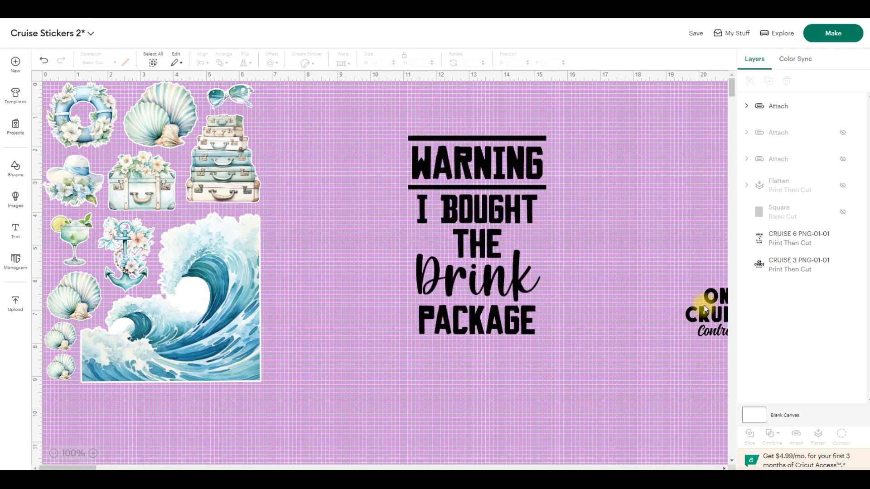
pyautogui.moveTo(699, 301); pyautogui.dragTo(607, 170)
pyautogui.click(639, 191)
# - Hide the attached wave and seashell set, and show the attached cruise quote set with the dark rectangle
pyautogui.click(191, 282)
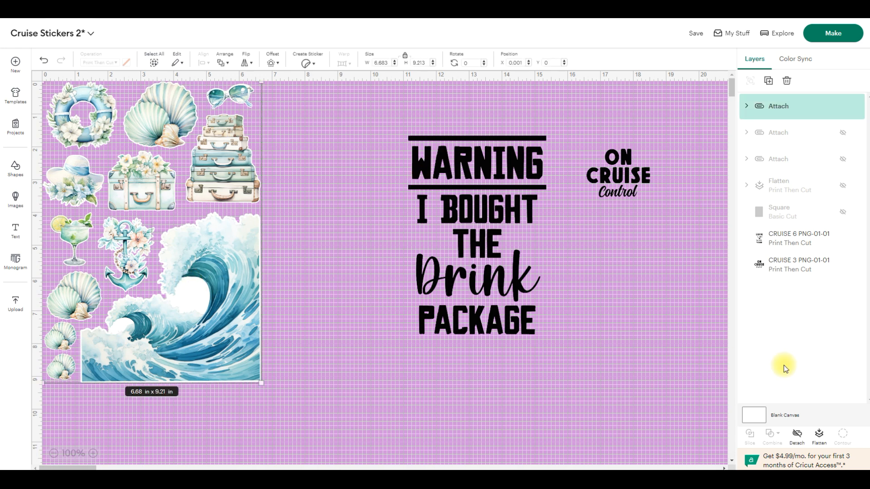
pyautogui.click(842, 106)
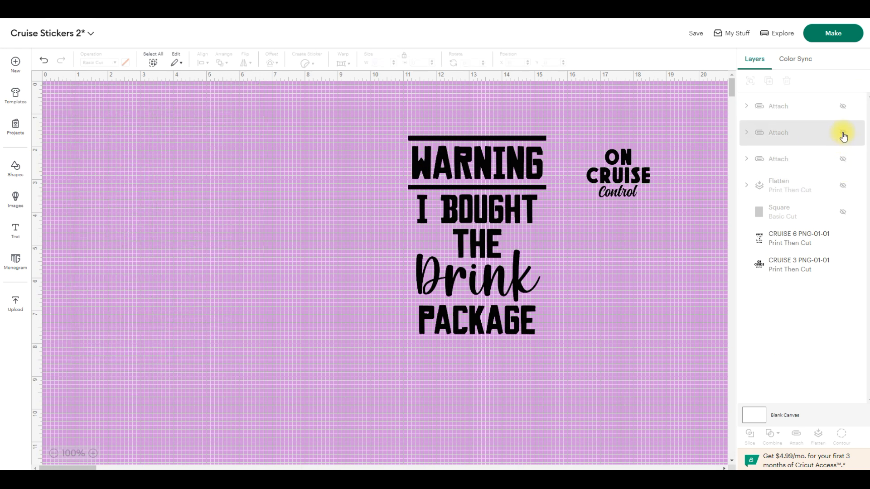
pyautogui.click(843, 132)
pyautogui.click(844, 154)
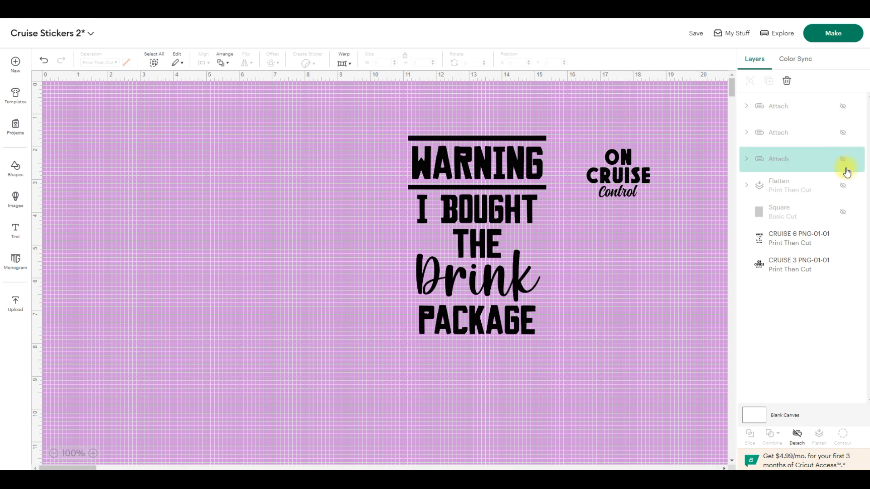
pyautogui.click(843, 212)
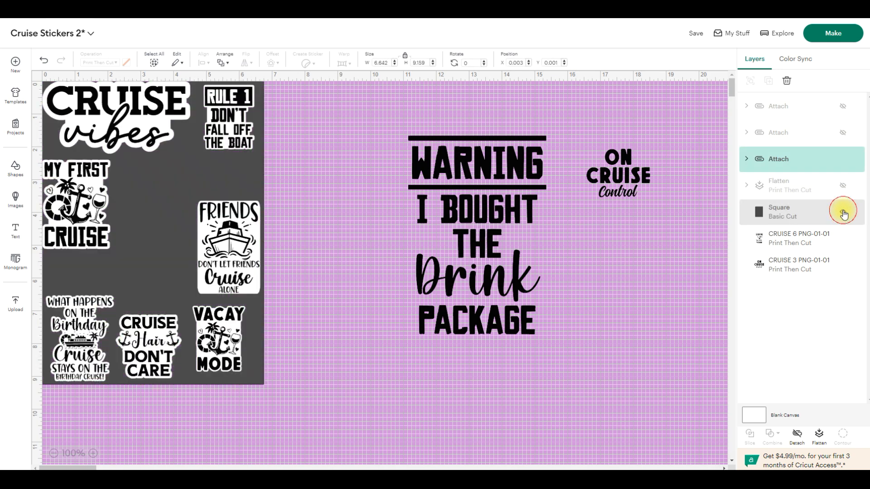
pyautogui.click(270, 183)
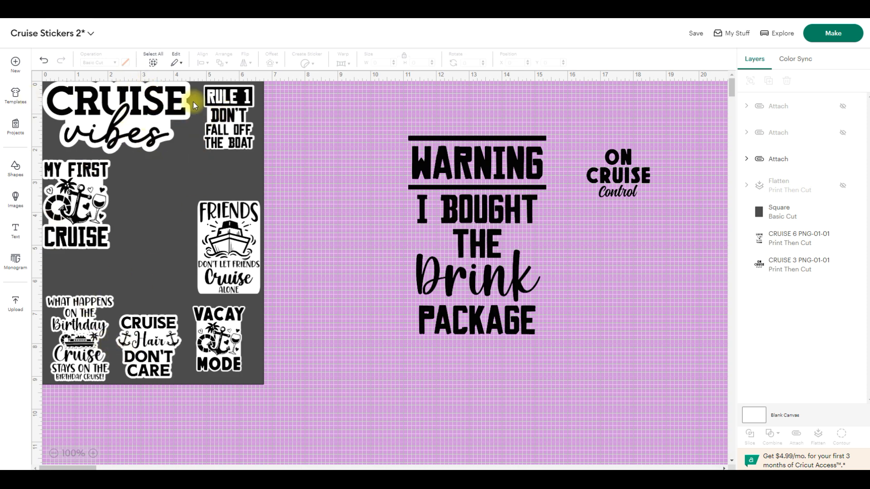
# - Enlarge the Warning drink package design to about 5.59 × 8.06 in beside the dark rectangle
pyautogui.moveTo(517, 204); pyautogui.dragTo(468, 204)
pyautogui.click(639, 175)
pyautogui.click(480, 327)
pyautogui.moveTo(498, 332); pyautogui.dragTo(484, 321)
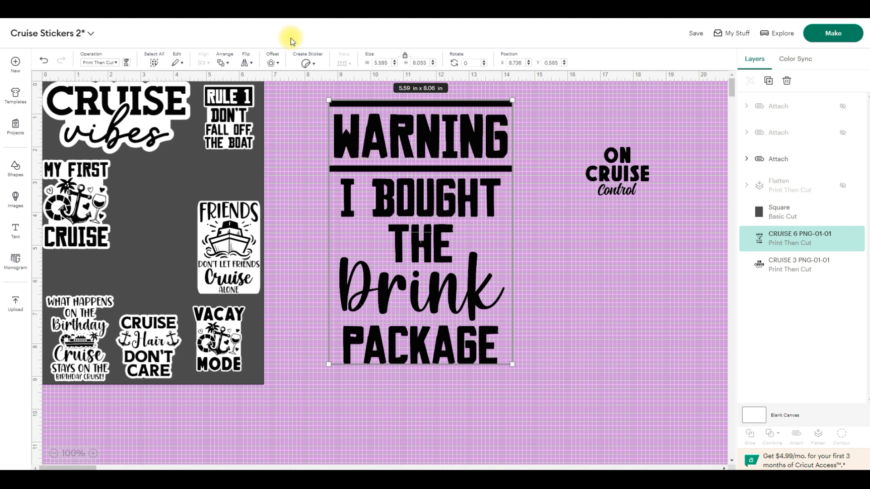
# - Add a 0.153 in rounded-corner offset around the Warning design and color it white
pyautogui.click(274, 63)
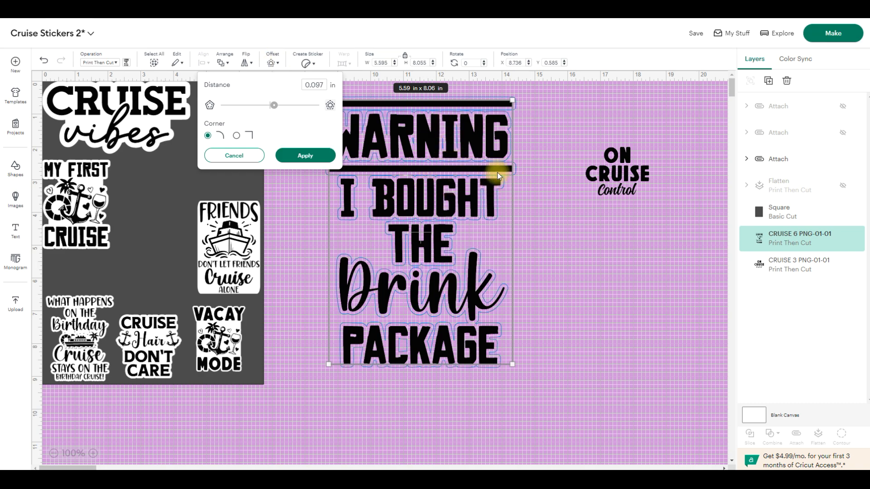
pyautogui.click(277, 109)
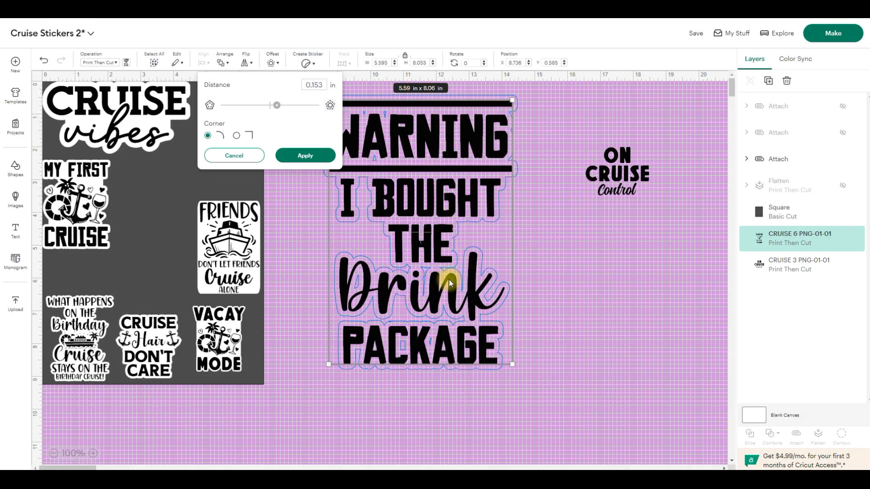
pyautogui.click(315, 160)
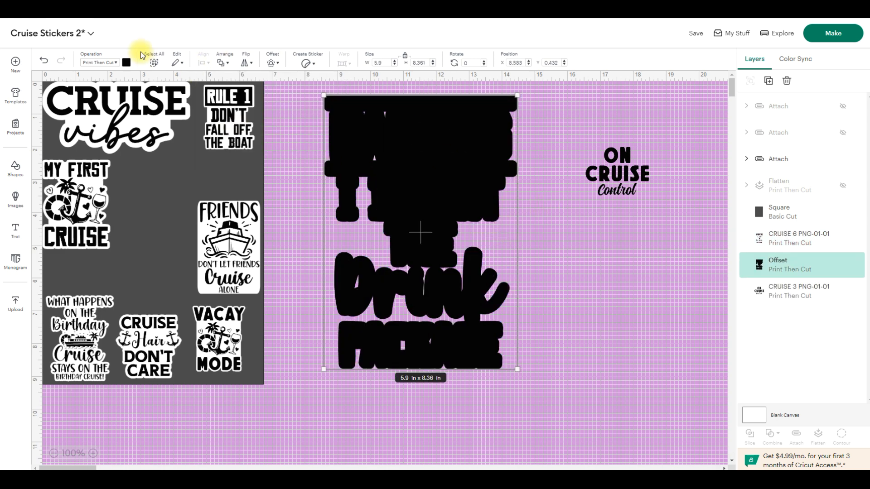
pyautogui.click(128, 64)
pyautogui.click(147, 118)
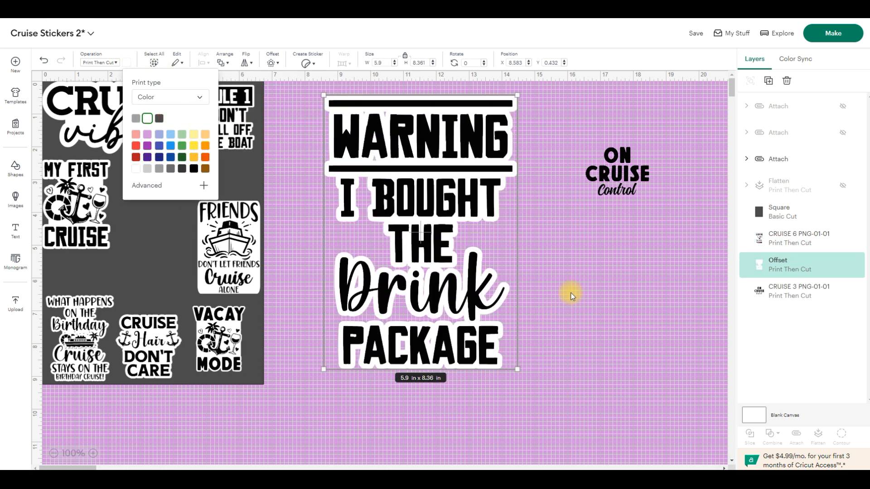
pyautogui.click(564, 267)
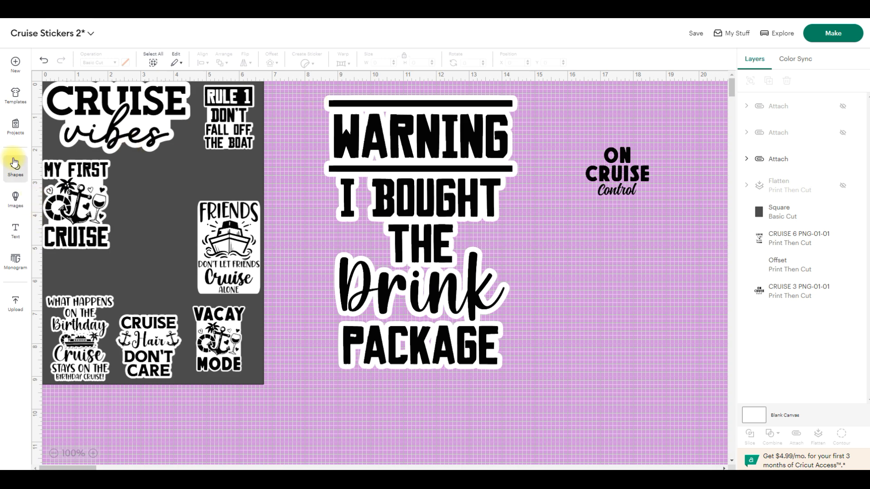
# - Insert a square shape and move it onto the upper part of the Warning design
pyautogui.click(31, 174)
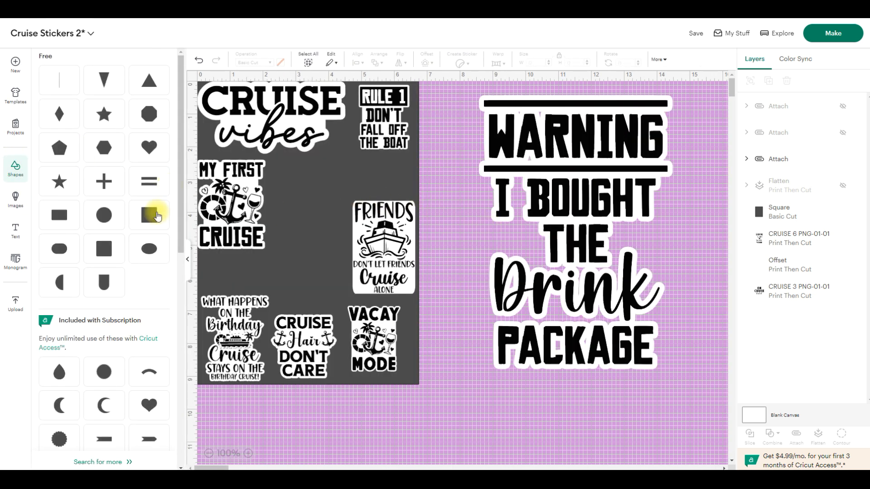
pyautogui.click(148, 213)
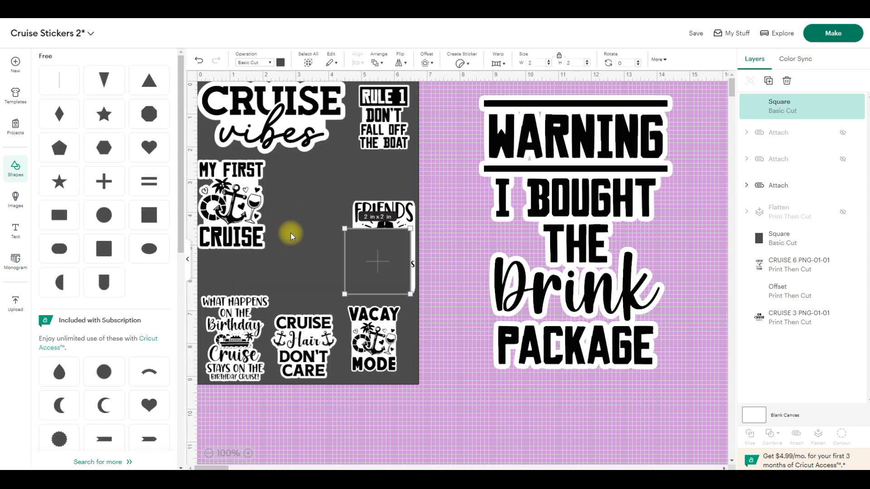
pyautogui.moveTo(392, 277); pyautogui.dragTo(582, 224)
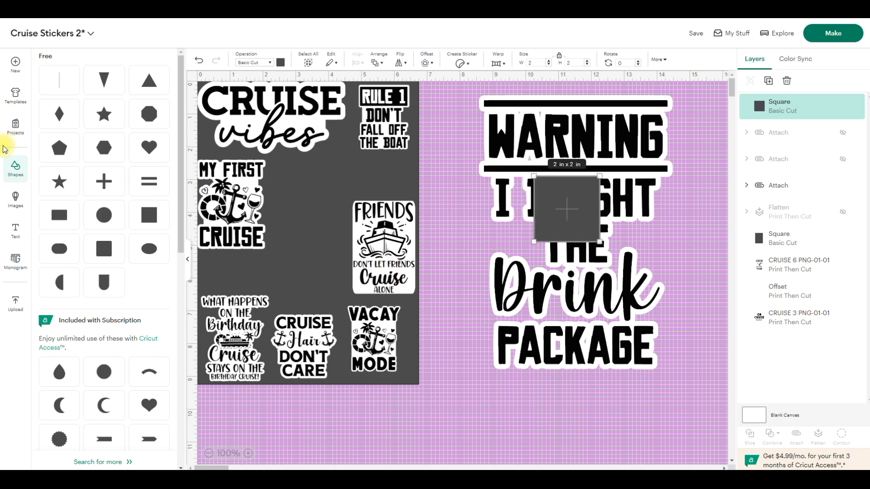
pyautogui.click(28, 171)
pyautogui.moveTo(395, 200); pyautogui.dragTo(374, 136)
# - Unlock the new square's proportions and stretch it to about 6.04 × 8.43 in over the whole Warning design
pyautogui.click(406, 57)
pyautogui.moveTo(425, 229); pyautogui.dragTo(409, 172)
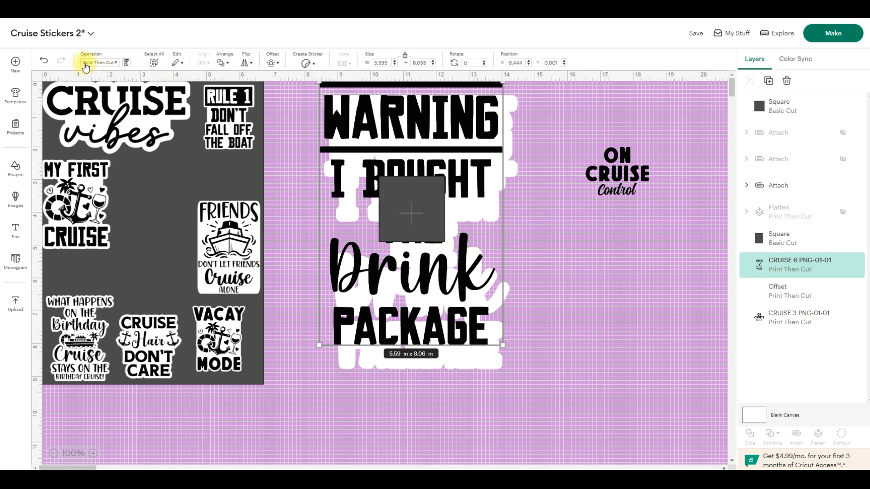
pyautogui.click(44, 63)
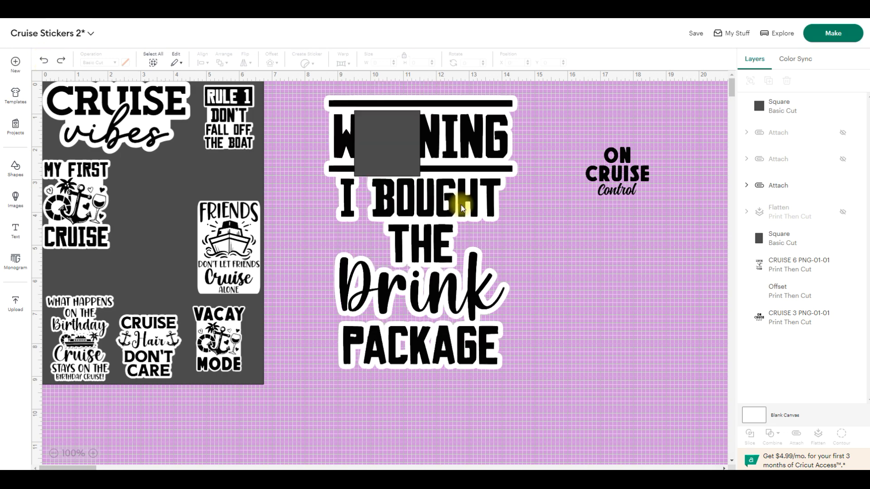
pyautogui.moveTo(390, 142); pyautogui.dragTo(358, 126)
pyautogui.moveTo(388, 160); pyautogui.dragTo(512, 370)
pyautogui.moveTo(514, 237); pyautogui.dragTo(521, 237)
pyautogui.moveTo(477, 220); pyautogui.dragTo(475, 218)
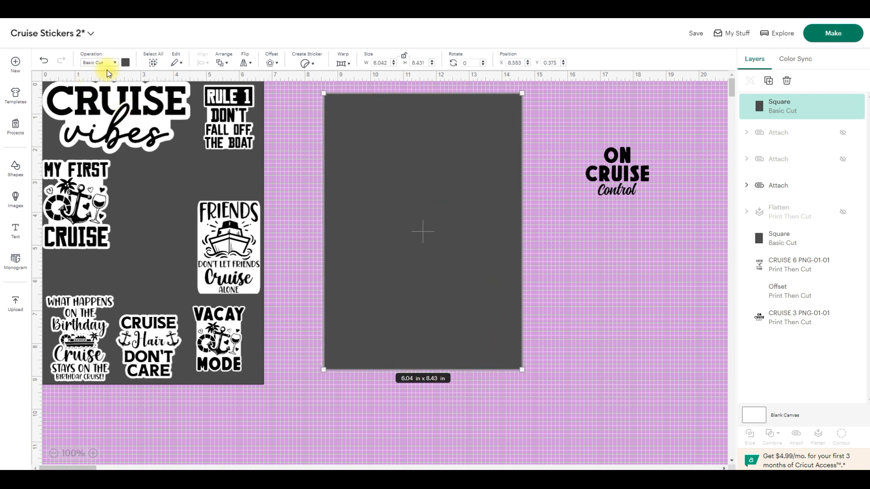
# - Change the new square to a white Print Then Cut layer and send it to the back
pyautogui.click(113, 63)
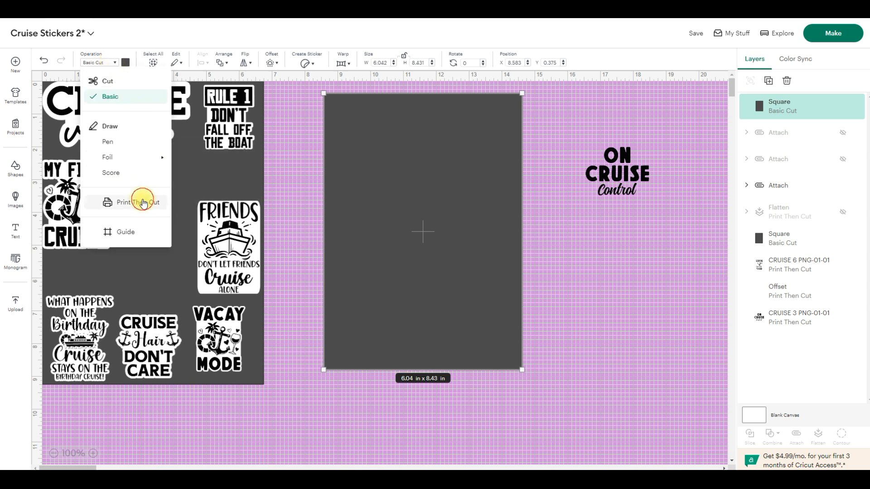
pyautogui.click(141, 201)
pyautogui.click(127, 63)
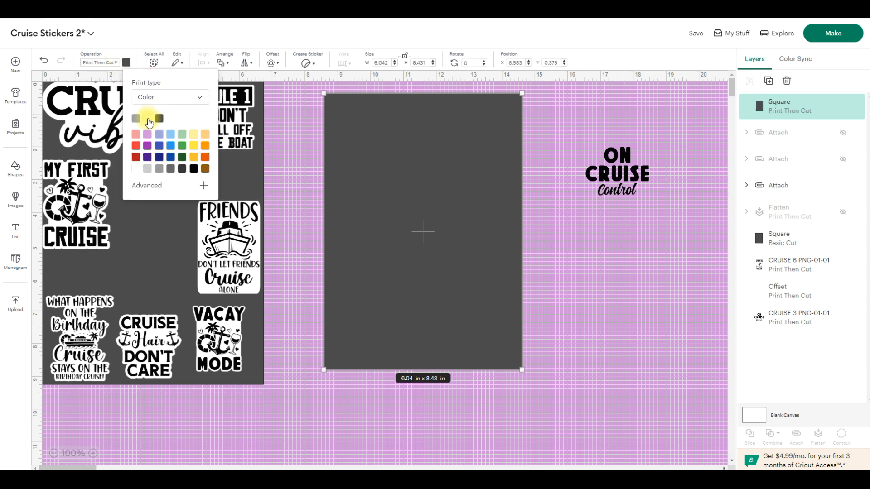
pyautogui.click(148, 118)
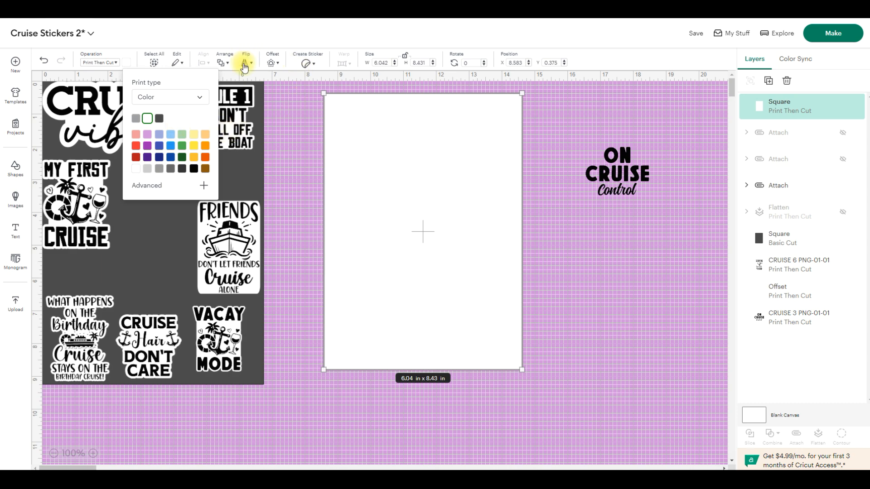
pyautogui.click(229, 67)
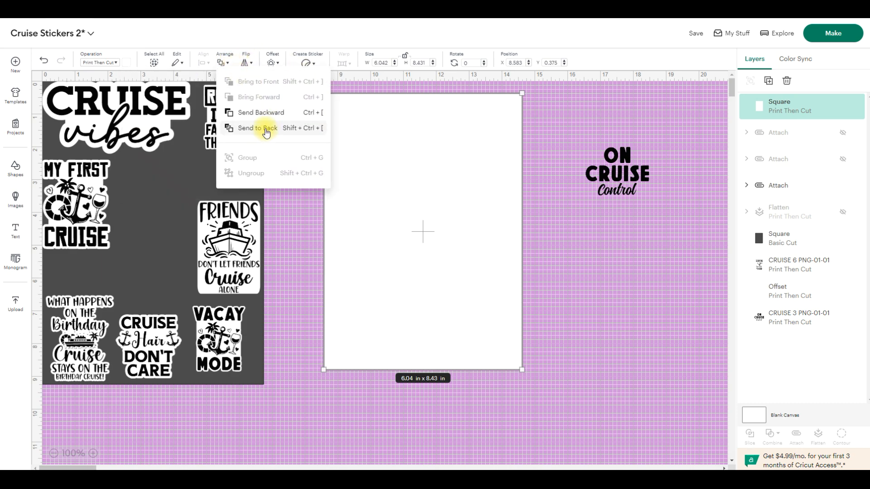
pyautogui.click(266, 133)
pyautogui.click(575, 318)
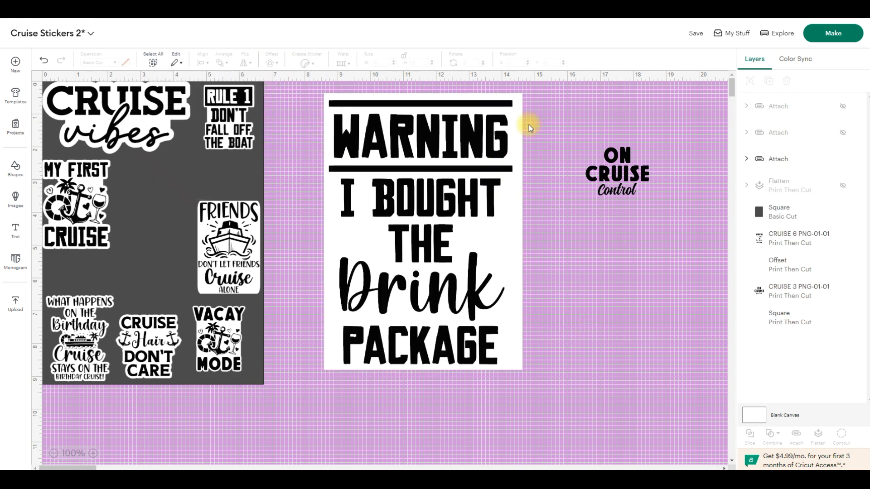
# - Shrink the white square to about 4.53 × 4.57 in and fit it behind the lower words of the Warning design
pyautogui.moveTo(519, 225); pyautogui.dragTo(726, 318)
pyautogui.moveTo(621, 320); pyautogui.dragTo(625, 301)
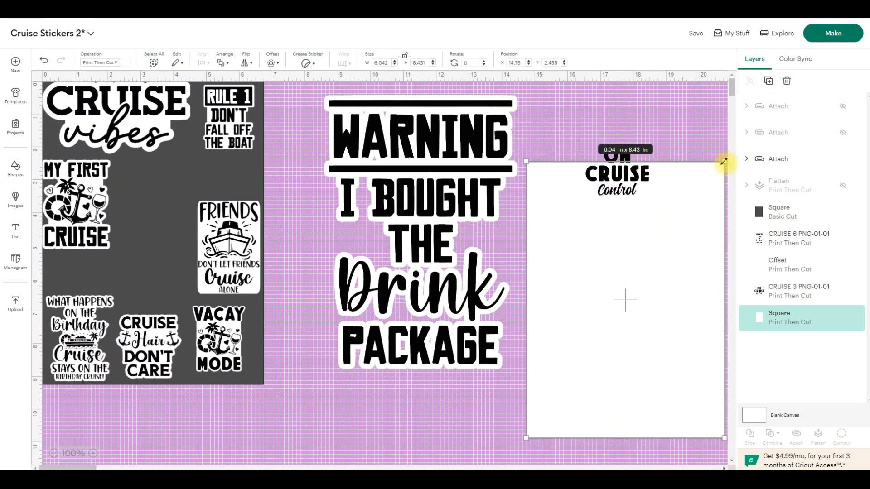
pyautogui.moveTo(724, 161); pyautogui.dragTo(651, 287)
pyautogui.moveTo(608, 369); pyautogui.dragTo(427, 300)
pyautogui.moveTo(463, 272); pyautogui.dragTo(493, 274)
pyautogui.moveTo(476, 232); pyautogui.dragTo(480, 235)
# - Duplicate the white square, narrow the copy to about 4.25 × 4.57 in, and send it behind the Warning design's upper words
pyautogui.hotkey('ctrl', 'd')
pyautogui.moveTo(308, 315); pyautogui.dragTo(451, 174)
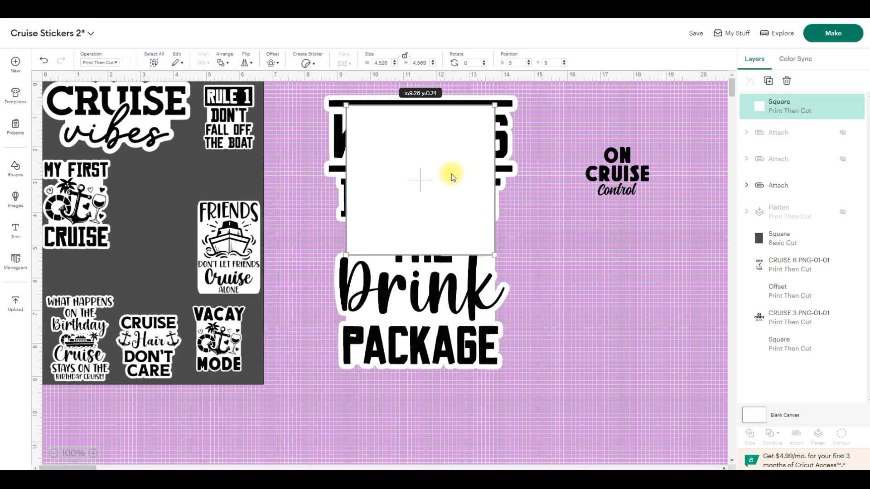
pyautogui.moveTo(346, 180)
pyautogui.mouseDown()
pyautogui.moveTo(369, 185)
pyautogui.moveTo(351, 189)
pyautogui.mouseUp()
pyautogui.moveTo(492, 164)
pyautogui.mouseDown()
pyautogui.moveTo(448, 179)
pyautogui.moveTo(490, 174)
pyautogui.mouseUp()
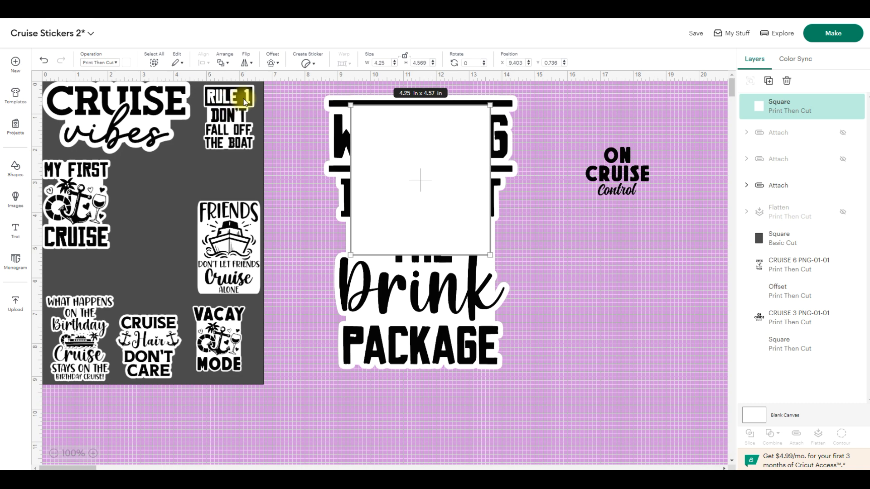
pyautogui.click(229, 69)
pyautogui.click(249, 129)
pyautogui.click(573, 286)
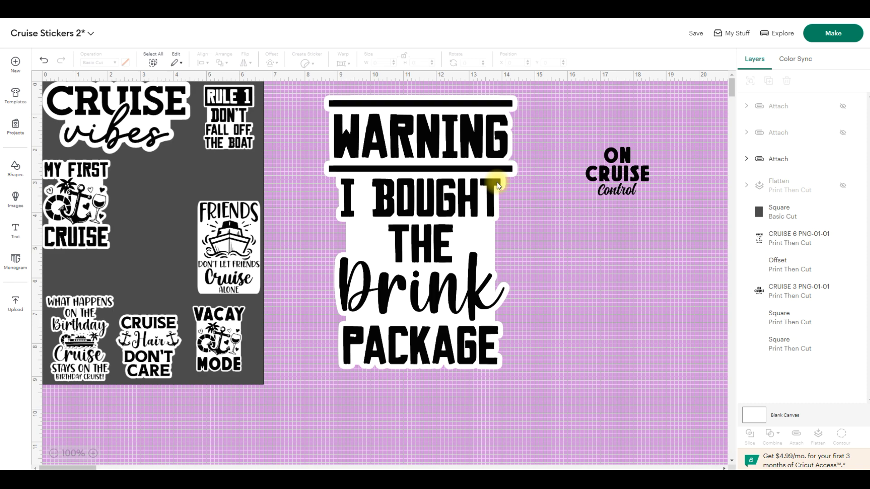
# - Flatten the Warning design with its white backing, shrink it to about 1.92 × 2.72 in, and place it beside the My First Cruise sticker
pyautogui.moveTo(312, 86); pyautogui.dragTo(534, 401)
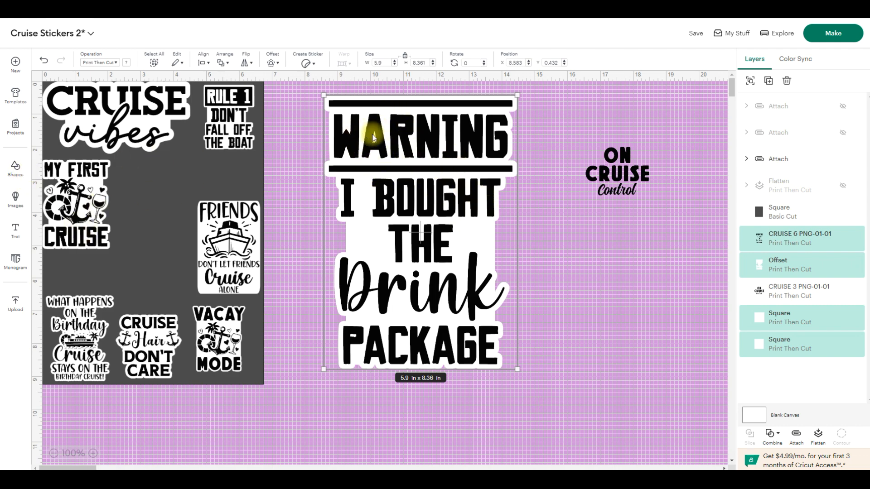
pyautogui.click(818, 442)
pyautogui.moveTo(520, 92); pyautogui.dragTo(401, 259)
pyautogui.moveTo(389, 335); pyautogui.dragTo(179, 249)
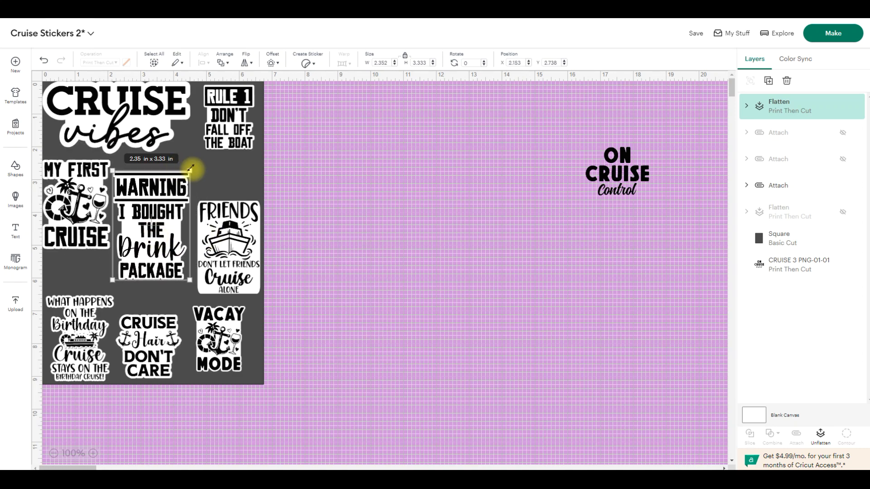
pyautogui.moveTo(190, 168); pyautogui.dragTo(175, 193)
pyautogui.moveTo(146, 233); pyautogui.dragTo(149, 207)
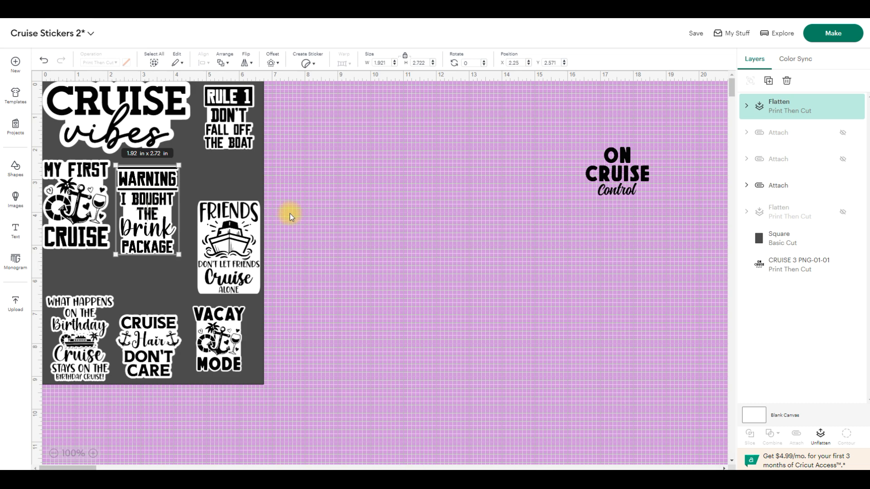
# - Enlarge the On Cruise Control design to about 7.28 × 5.34 in and add a 0.153 in offset around it
pyautogui.moveTo(595, 198); pyautogui.dragTo(324, 351)
pyautogui.moveTo(500, 270); pyautogui.dragTo(503, 255)
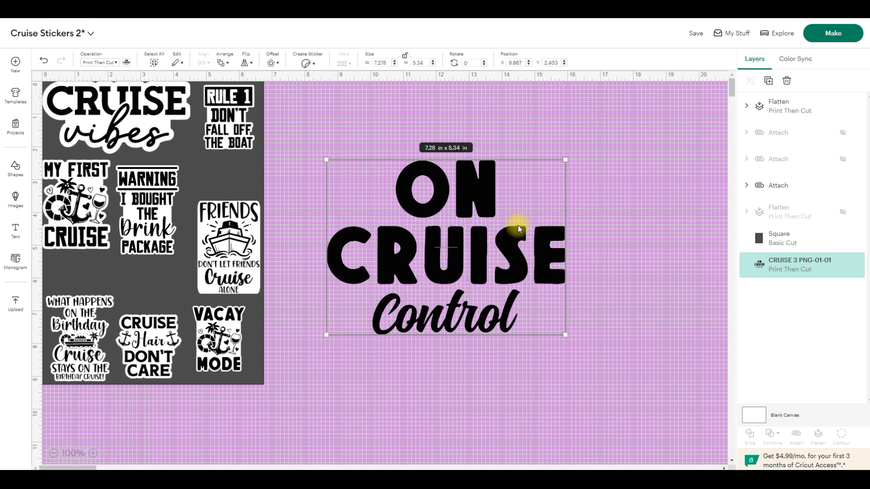
pyautogui.click(272, 63)
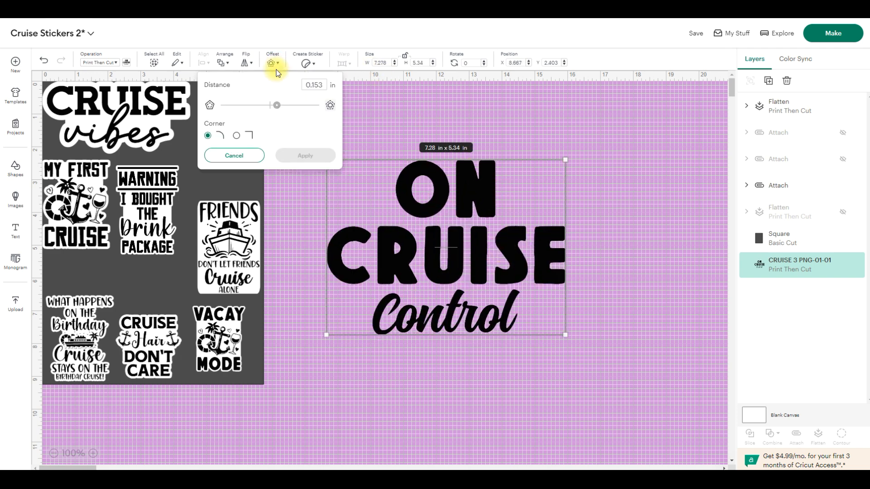
pyautogui.click(317, 156)
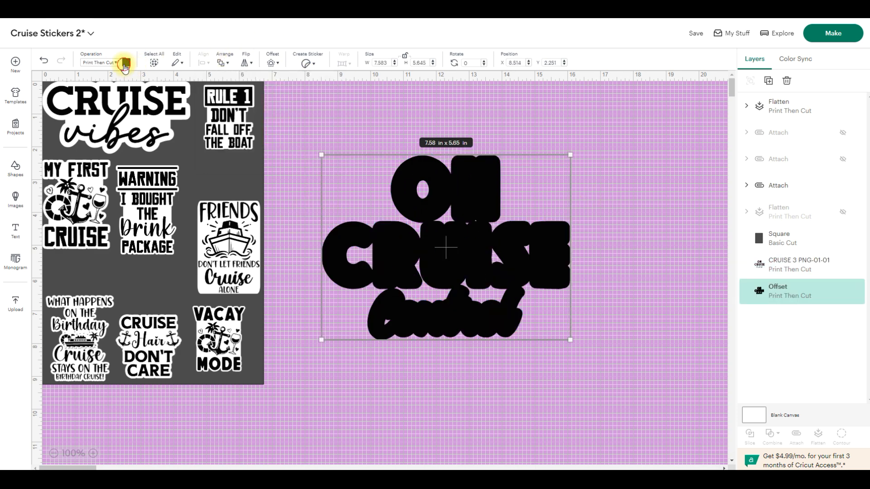
# - Set the colour of the offset around the On Cruise Control design to white
pyautogui.click(125, 63)
pyautogui.click(169, 121)
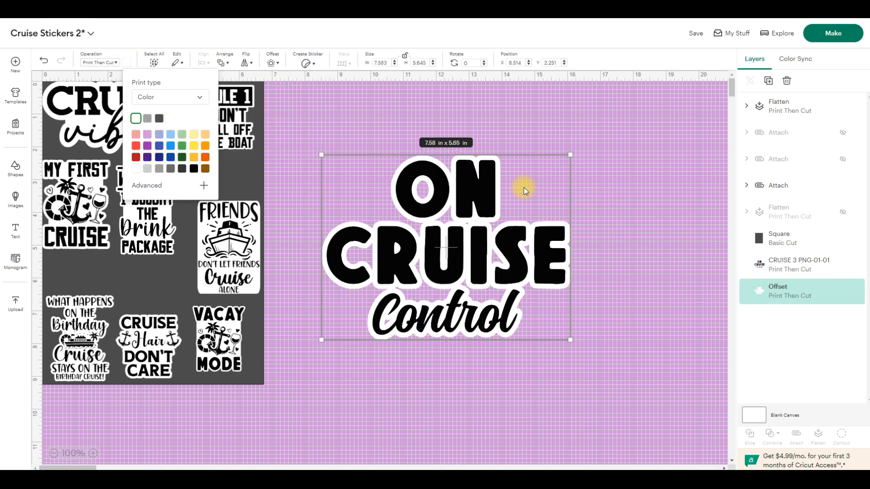
pyautogui.click(492, 119)
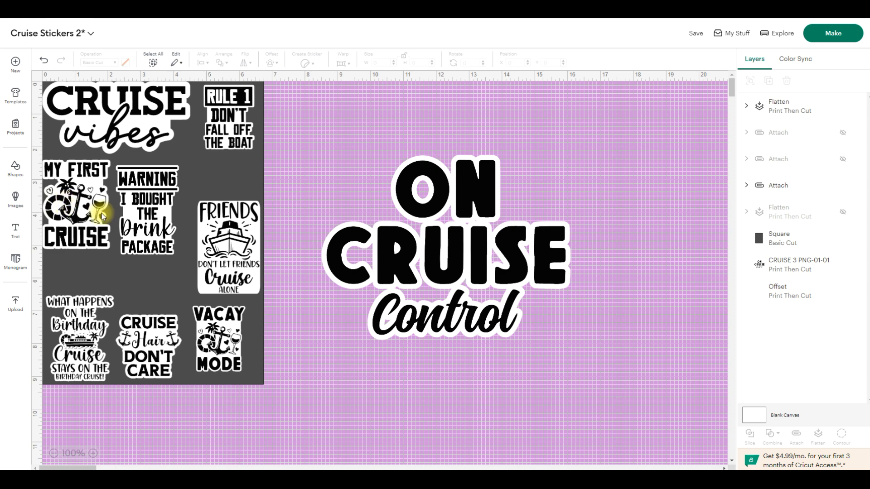
# - Paste a white square, reshape it to about 6.17 × 1.33 in, and send it to the back behind the word CRUISE
pyautogui.hotkey('ctrl', 'v')
pyautogui.moveTo(307, 322); pyautogui.dragTo(527, 216)
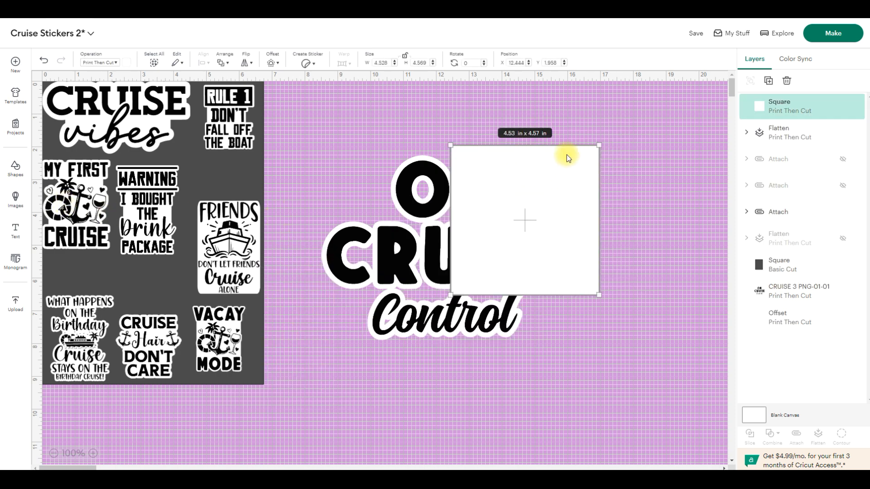
pyautogui.moveTo(567, 146); pyautogui.dragTo(446, 261)
pyautogui.moveTo(450, 293); pyautogui.dragTo(547, 225)
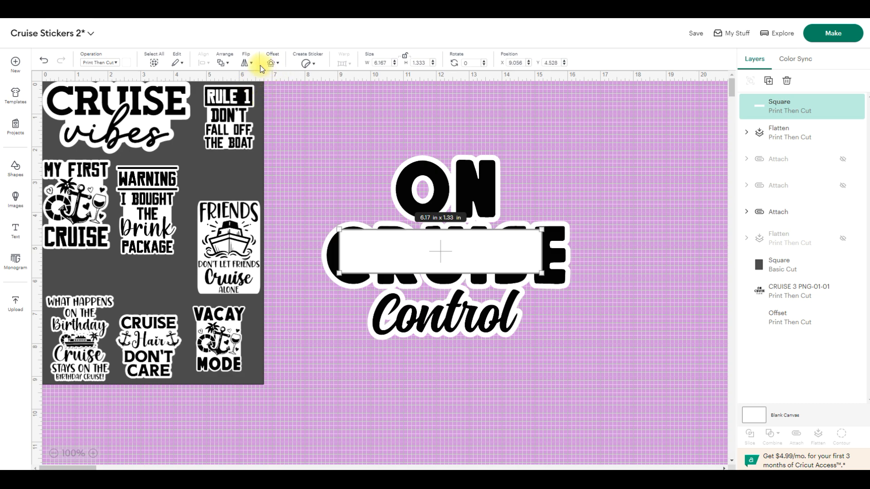
pyautogui.click(226, 66)
pyautogui.click(270, 130)
pyautogui.click(618, 243)
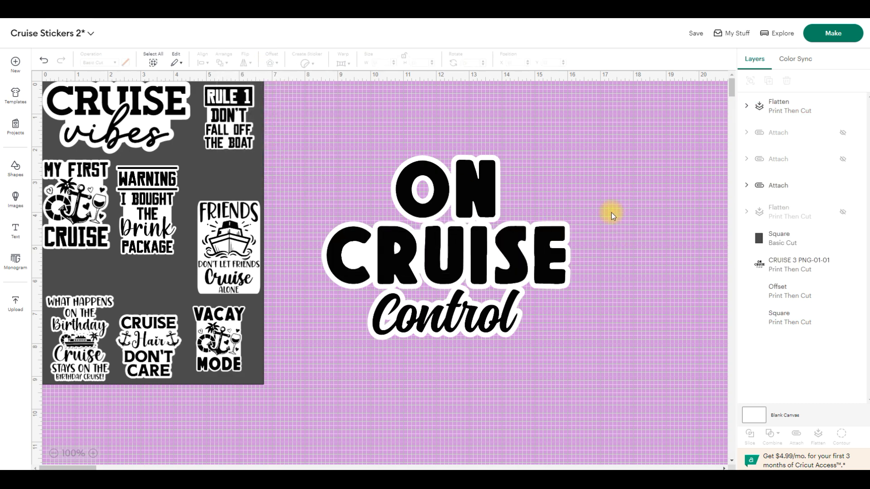
# - Paste another white rectangle, narrow it to about 3.79 × 1.33 in, and send it behind the gap between CRUISE and Control
pyautogui.hotkey('ctrl', 'v')
pyautogui.moveTo(350, 301); pyautogui.dragTo(500, 297)
pyautogui.moveTo(569, 291); pyautogui.dragTo(512, 293)
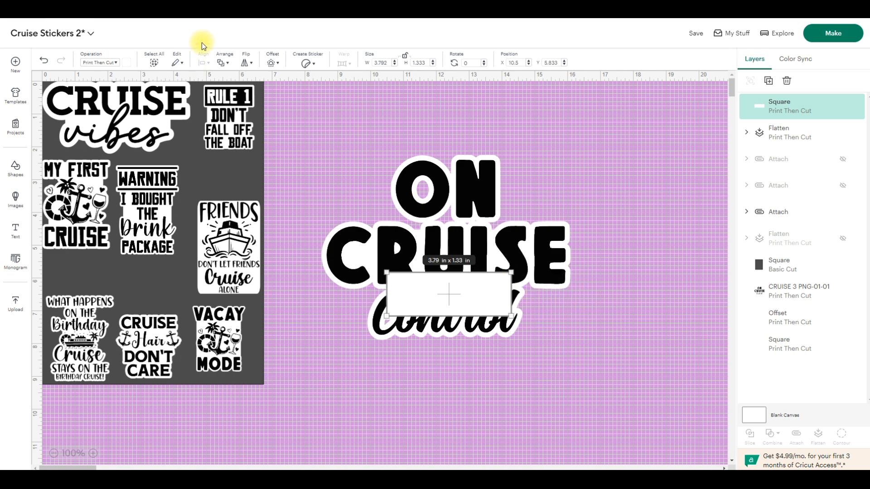
pyautogui.click(228, 63)
pyautogui.click(270, 128)
pyautogui.click(596, 302)
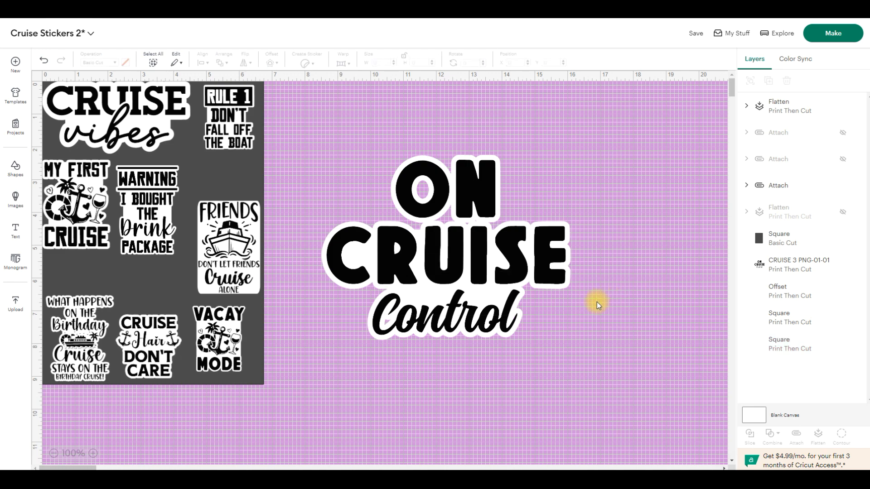
# - Paste a white rectangle, shrink it to about 1.14 × 0.96 in, and send it behind the start of the word Control
pyautogui.hotkey('ctrl', 'v')
pyautogui.moveTo(334, 315); pyautogui.dragTo(452, 306)
pyautogui.moveTo(585, 290); pyautogui.dragTo(414, 300)
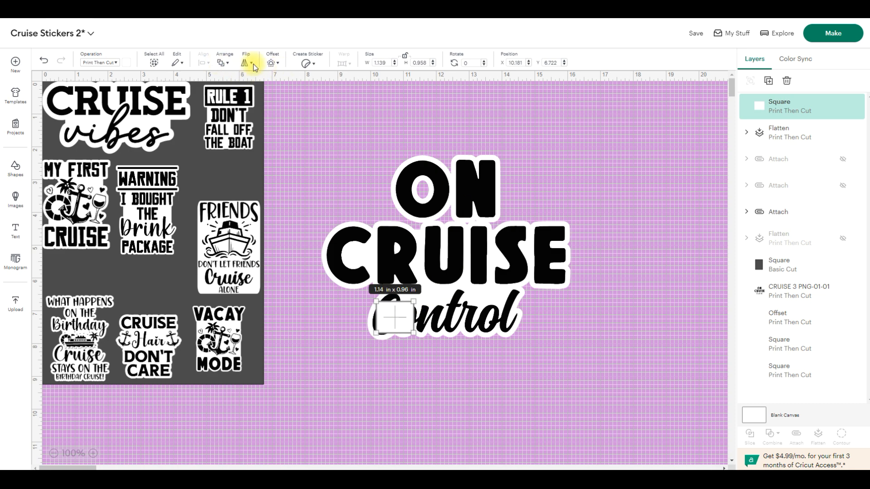
pyautogui.click(223, 63)
pyautogui.click(249, 128)
pyautogui.click(580, 158)
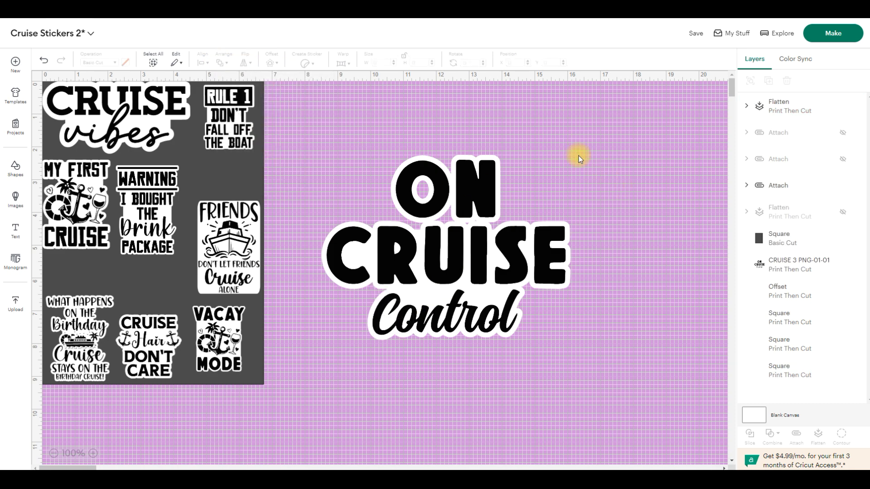
# - Paste a white rectangle, narrow it to about 1.64 × 1.33 in, and send it behind the gap between ON and CRUISE
pyautogui.hotkey('ctrl', 'v')
pyautogui.moveTo(332, 328); pyautogui.dragTo(332, 328)
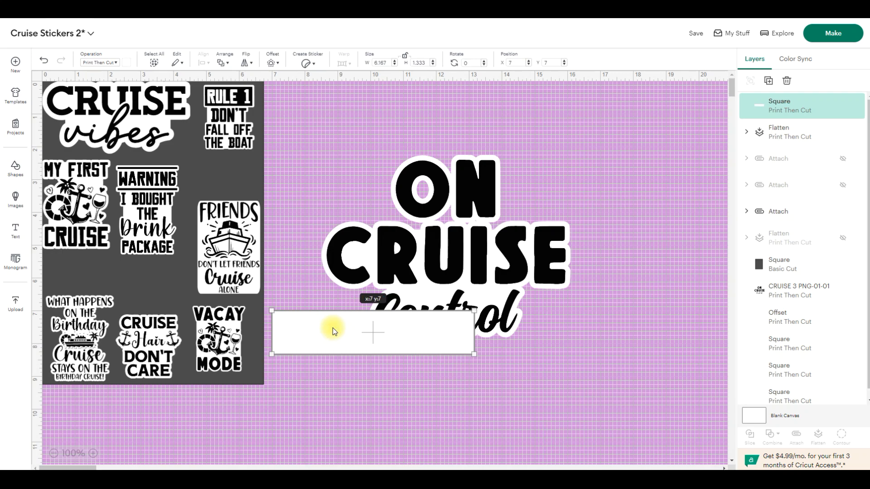
pyautogui.moveTo(332, 327); pyautogui.dragTo(492, 214)
pyautogui.moveTo(634, 208); pyautogui.dragTo(486, 209)
pyautogui.click(228, 66)
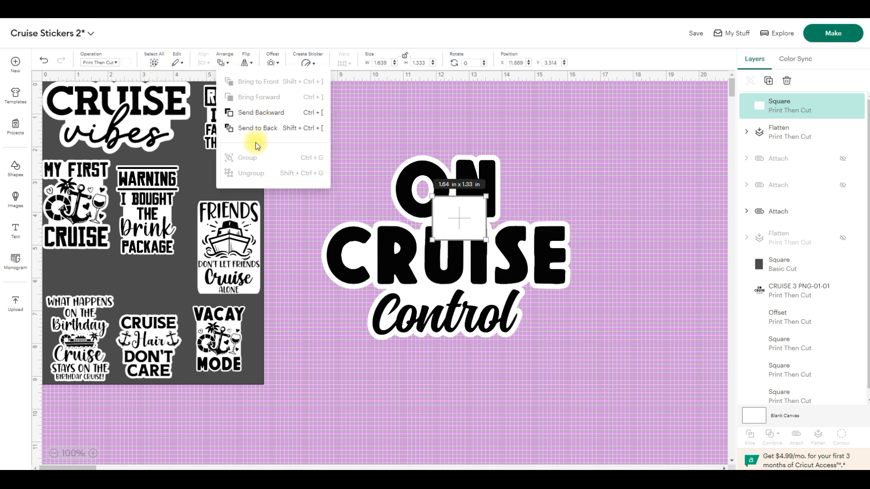
pyautogui.click(252, 170)
pyautogui.click(569, 160)
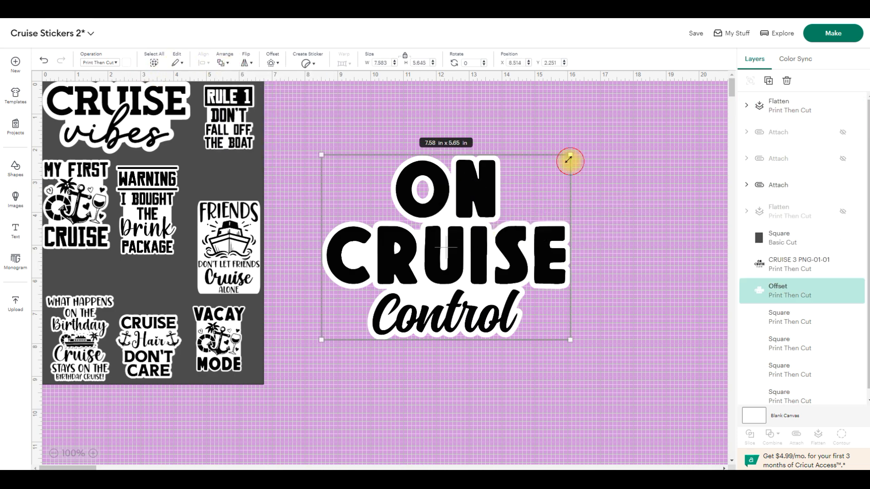
# - Paste a white rectangle, narrow it to about 1.01 × 1.33 in, and send it behind the O of the word ON
pyautogui.click(596, 140)
pyautogui.hotkey('ctrl', 'v')
pyautogui.moveTo(341, 347); pyautogui.dragTo(463, 194)
pyautogui.moveTo(609, 188); pyautogui.dragTo(445, 188)
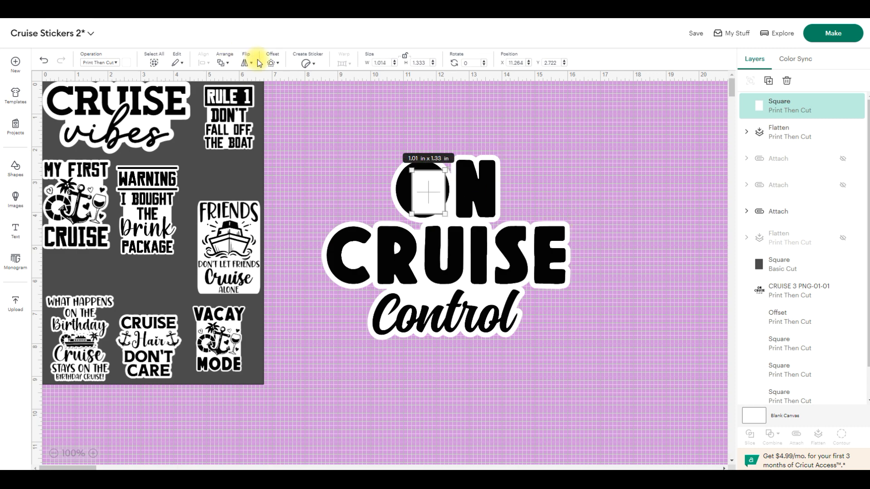
pyautogui.click(223, 62)
pyautogui.click(248, 128)
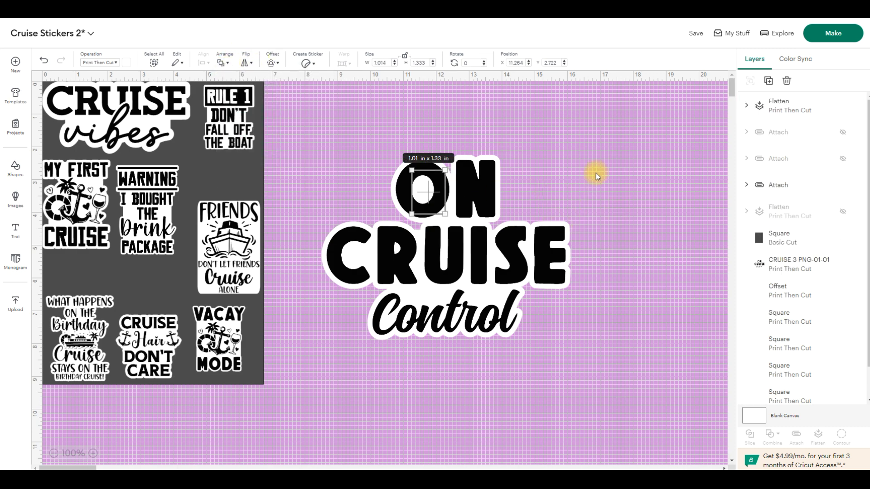
pyautogui.click(596, 176)
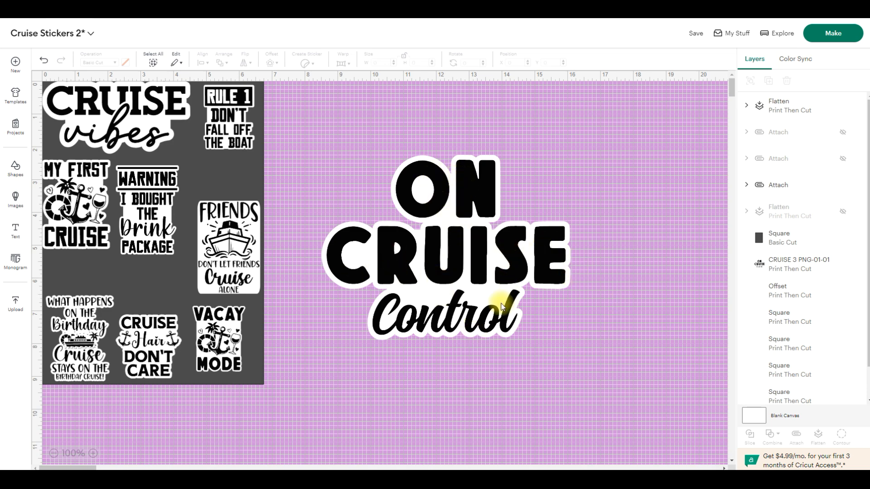
# - Flatten the On Cruise Control design with its white backing and shrink it to about 2.06 × 1.53 in beside the sheet
pyautogui.moveTo(301, 134); pyautogui.dragTo(626, 374)
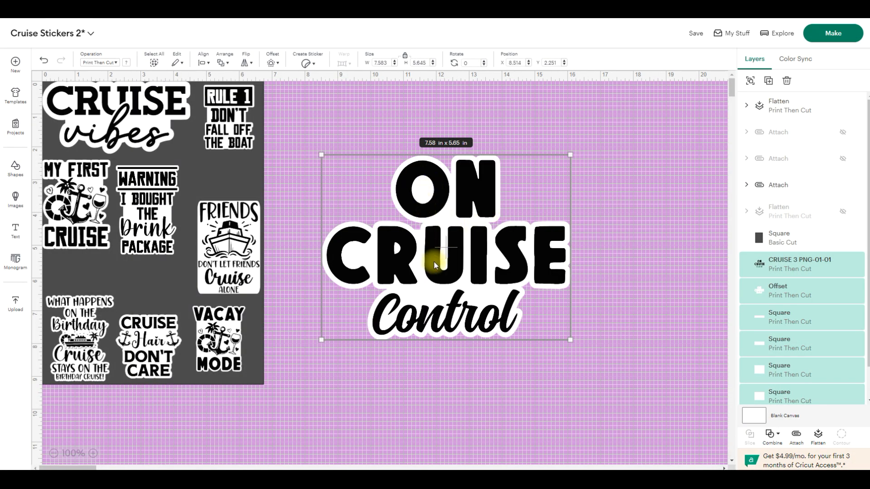
pyautogui.click(816, 431)
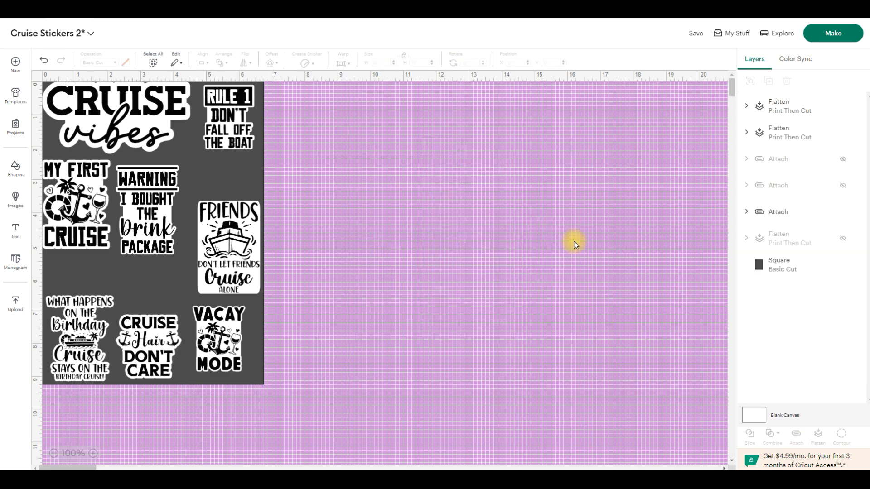
pyautogui.moveTo(570, 155); pyautogui.dragTo(401, 280)
pyautogui.moveTo(358, 329); pyautogui.dragTo(341, 166)
pyautogui.moveTo(419, 212); pyautogui.dragTo(405, 201)
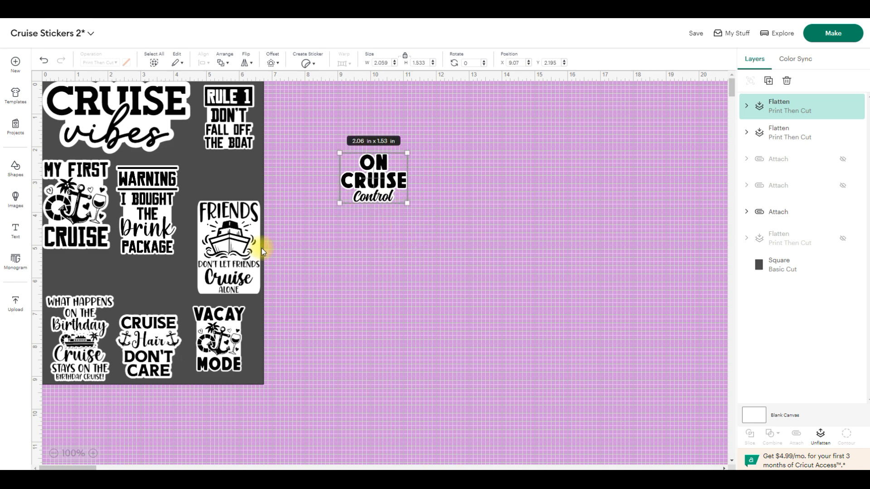
pyautogui.click(360, 256)
pyautogui.click(222, 232)
pyautogui.click(415, 225)
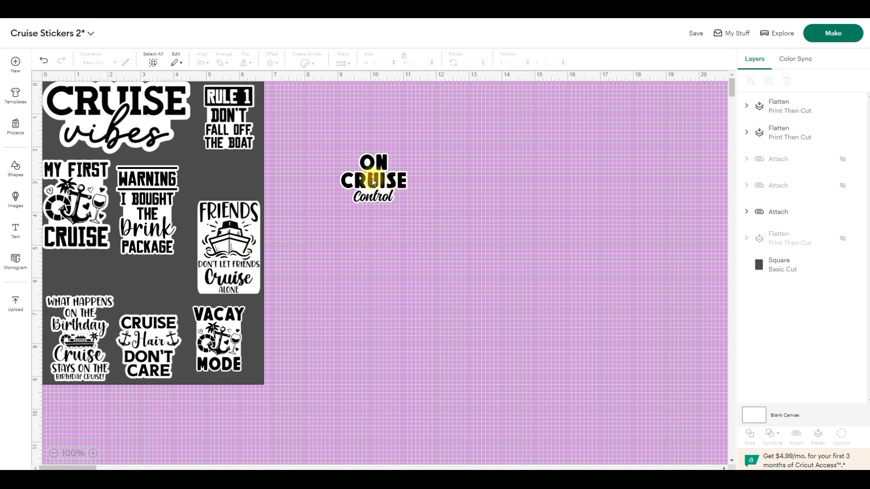
pyautogui.moveTo(372, 177); pyautogui.dragTo(381, 176)
# - Detach the attached group of stickers on the sheet so each can be moved separately
pyautogui.click(231, 114)
pyautogui.click(796, 435)
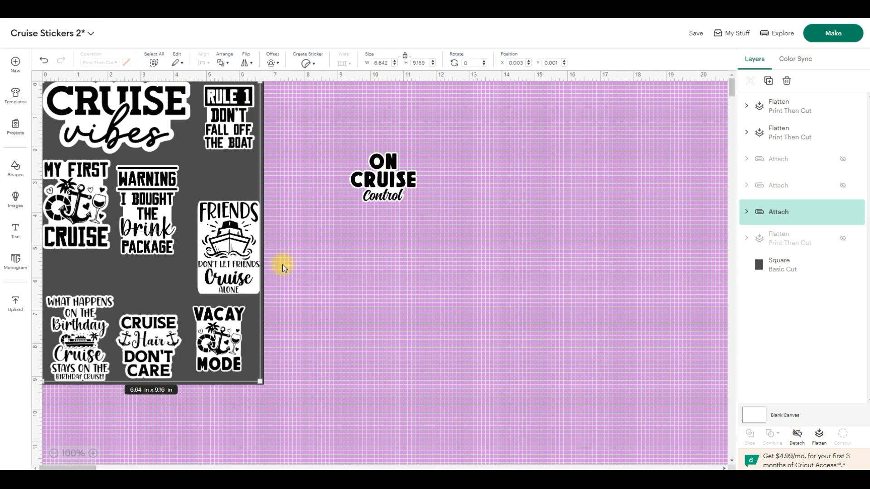
pyautogui.click(289, 135)
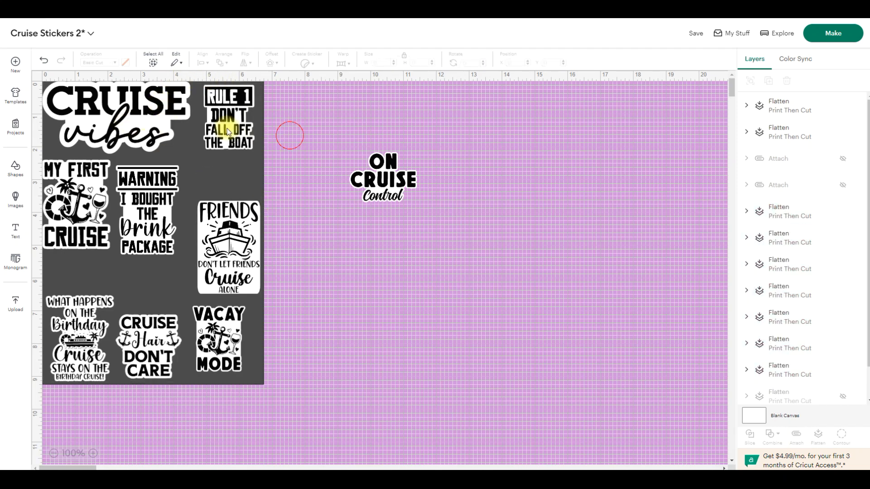
# - Shift the Warning and Friends stickers up on the sheet and place On Cruise Control beneath the Warning sticker
pyautogui.moveTo(161, 211); pyautogui.dragTo(167, 206)
pyautogui.moveTo(220, 245); pyautogui.dragTo(214, 199)
pyautogui.moveTo(399, 184); pyautogui.dragTo(170, 287)
pyautogui.click(266, 239)
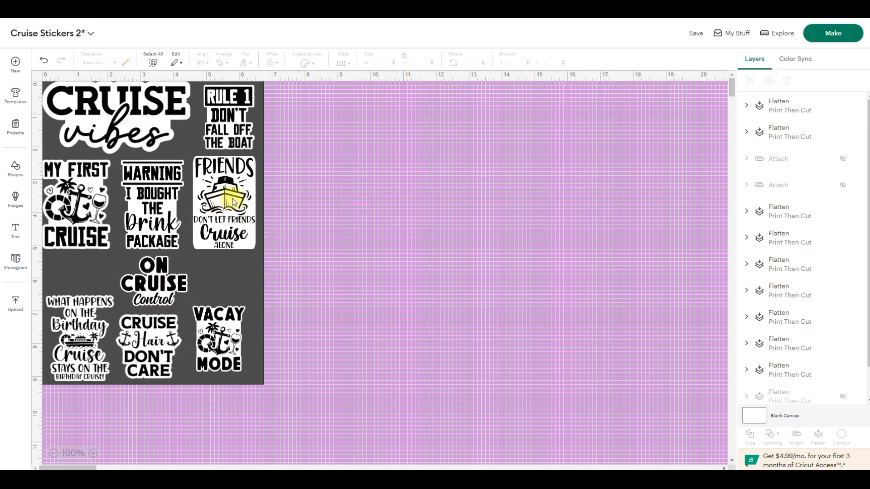
# - Enlarge the Vacay Mode sticker to about 1.93 × 2.41 in
pyautogui.click(211, 330)
pyautogui.moveTo(245, 306)
pyautogui.mouseDown()
pyautogui.moveTo(257, 287)
pyautogui.moveTo(230, 306)
pyautogui.moveTo(246, 305)
pyautogui.moveTo(257, 289)
pyautogui.moveTo(253, 298)
pyautogui.mouseUp()
pyautogui.click(310, 284)
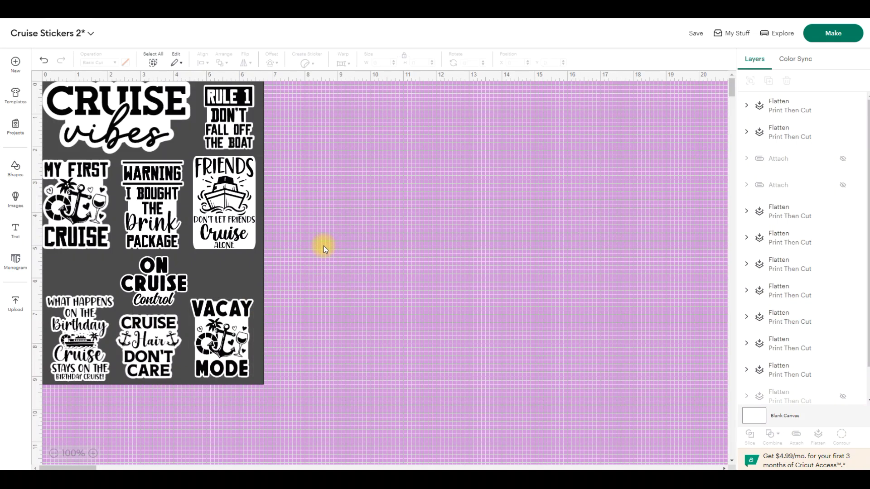
# - Shrink the My First Cruise sticker to about 1.47 × 1.92 in, move it up under Cruise Vibes, and duplicate it
pyautogui.click(85, 203)
pyautogui.moveTo(111, 248); pyautogui.dragTo(89, 223)
pyautogui.moveTo(65, 192); pyautogui.dragTo(67, 185)
pyautogui.hotkey('ctrl', 'c')
pyautogui.hotkey('ctrl', 'v')
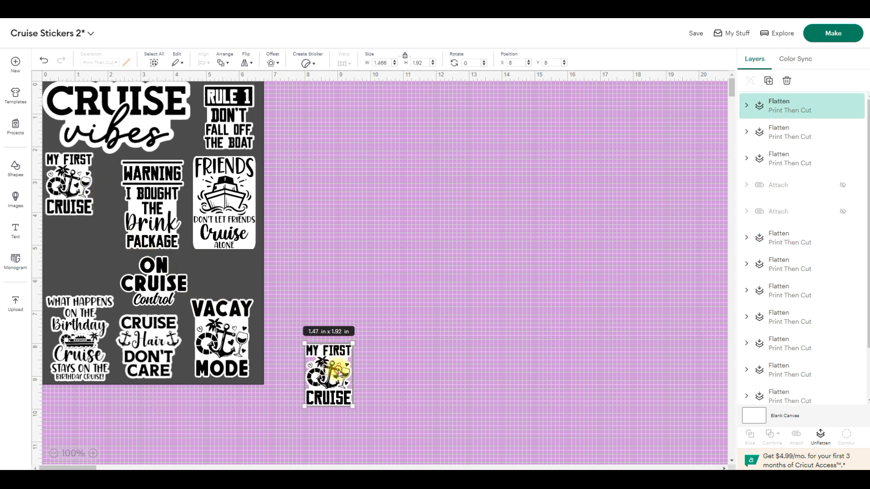
# - Place the My First Cruise copy below the small one and enlarge it to about 2.01 × 2.63 in
pyautogui.moveTo(340, 373); pyautogui.dragTo(85, 252)
pyautogui.moveTo(97, 222); pyautogui.dragTo(117, 202)
pyautogui.moveTo(93, 222); pyautogui.dragTo(89, 232)
# - Rotate the small My First Cruise sticker a quarter turn clockwise under Cruise Vibes and nudge the larger copy into place
pyautogui.click(68, 152)
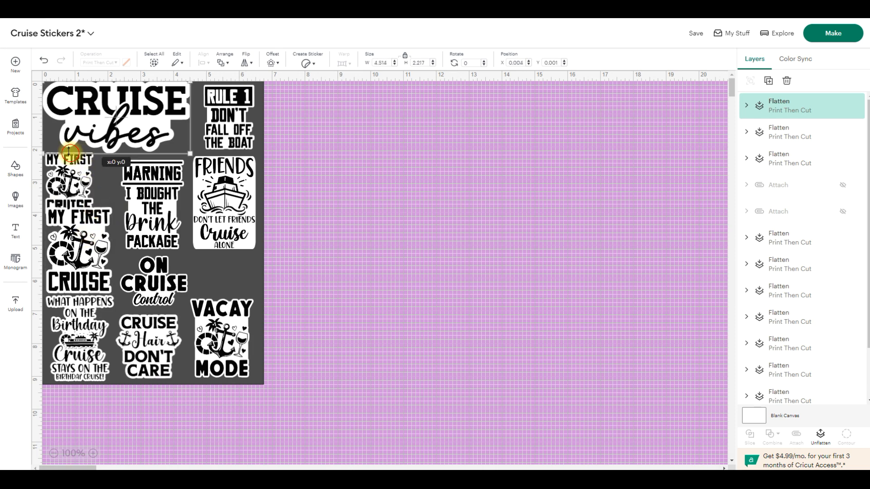
pyautogui.click(81, 182)
pyautogui.moveTo(101, 144); pyautogui.dragTo(76, 176)
pyautogui.click(85, 253)
pyautogui.moveTo(85, 252); pyautogui.dragTo(83, 251)
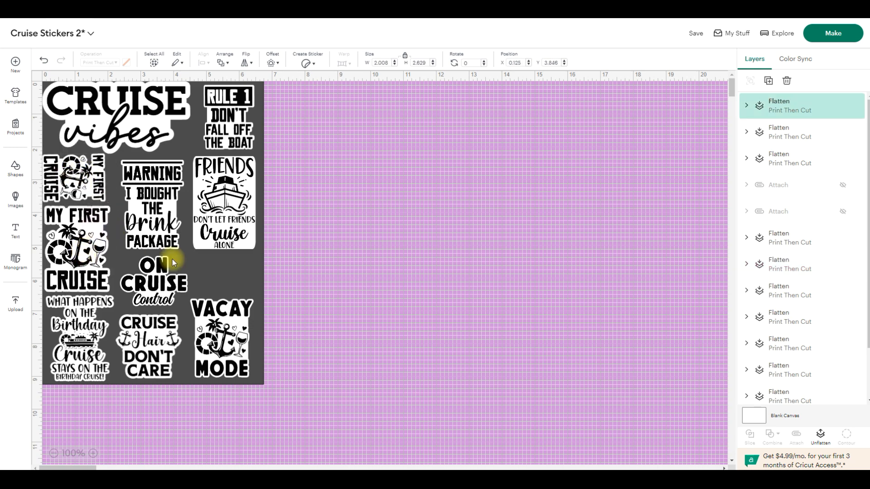
# - Enlarge the Vacay Mode sticker to about 2.11 × 2.63 in
pyautogui.click(339, 253)
pyautogui.click(197, 203)
pyautogui.moveTo(219, 243)
pyautogui.mouseDown()
pyautogui.moveTo(220, 209)
pyautogui.moveTo(223, 235)
pyautogui.mouseUp()
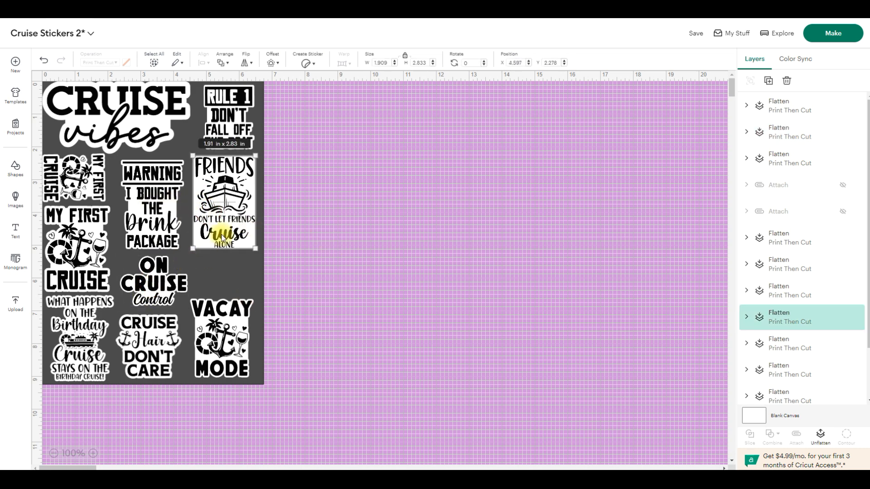
pyautogui.click(226, 327)
pyautogui.moveTo(215, 316); pyautogui.dragTo(192, 294)
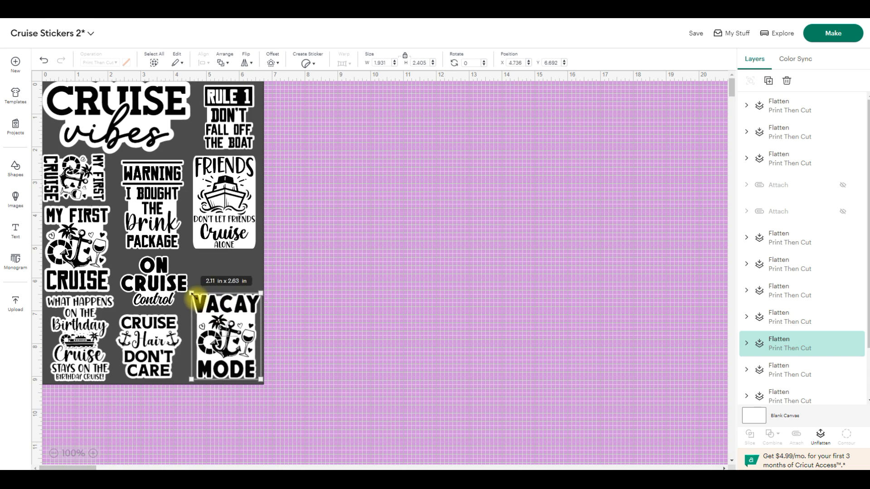
# - Fit a shrunken sideways copy of the Vacay Mode sticker above the larger one, and nudge the Cruise Hair Don't Care sticker
pyautogui.hotkey('ctrl', 'v')
pyautogui.moveTo(363, 389); pyautogui.dragTo(343, 267)
pyautogui.moveTo(371, 239); pyautogui.dragTo(283, 313)
pyautogui.moveTo(242, 276); pyautogui.dragTo(232, 274)
pyautogui.click(360, 252)
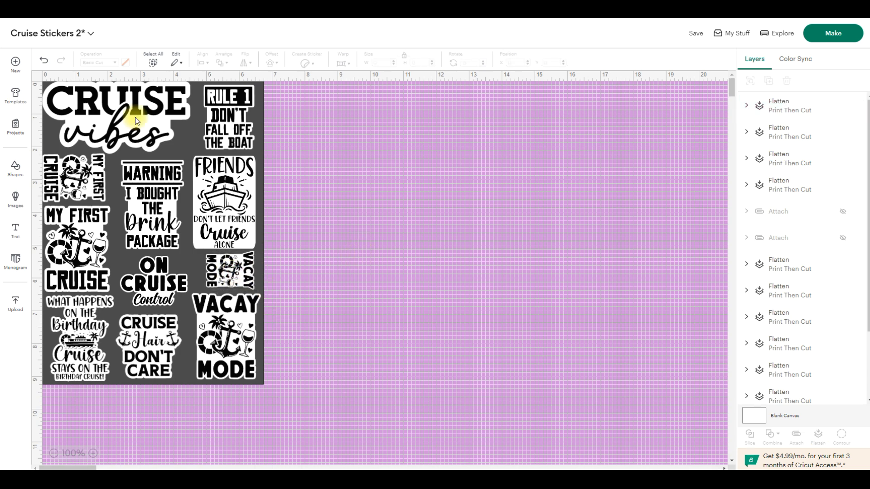
pyautogui.moveTo(144, 340); pyautogui.dragTo(144, 340)
pyautogui.click(320, 306)
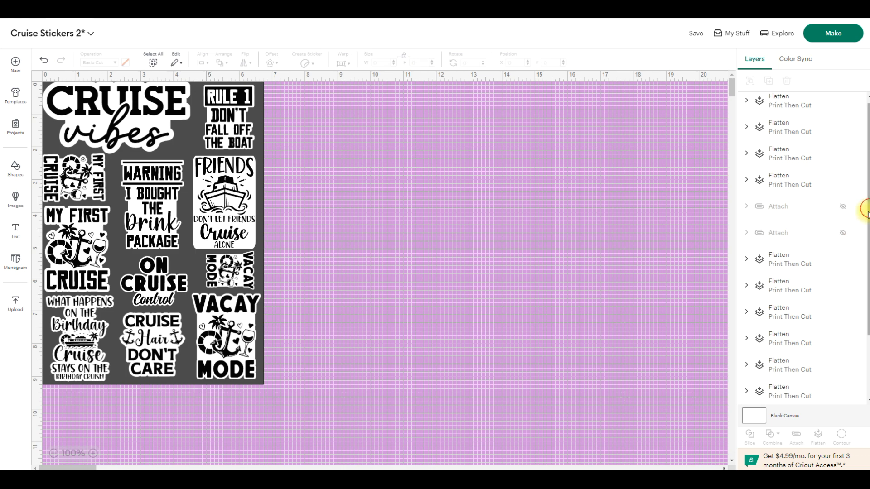
# - Hide the dark grey background square layer
pyautogui.moveTo(865, 213); pyautogui.dragTo(863, 326)
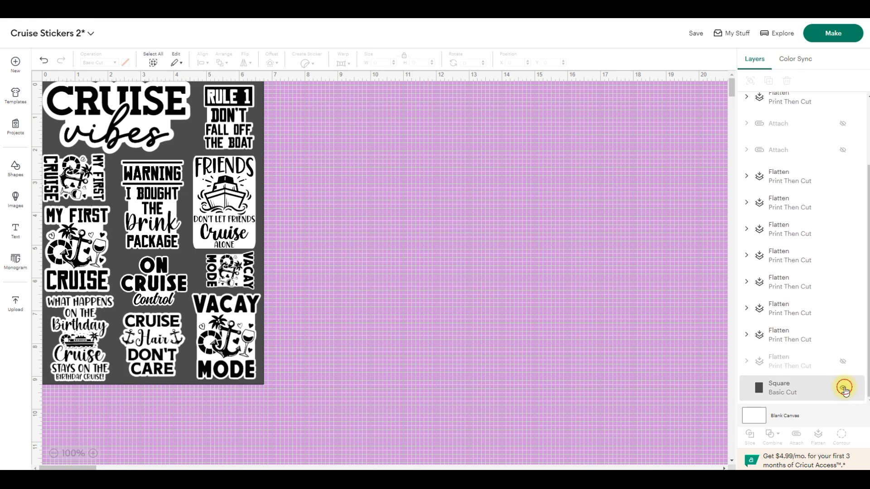
pyautogui.click(843, 388)
pyautogui.click(843, 388)
pyautogui.click(844, 388)
pyautogui.click(843, 389)
pyautogui.click(844, 389)
pyautogui.click(843, 388)
pyautogui.click(843, 389)
pyautogui.click(843, 388)
pyautogui.click(843, 388)
pyautogui.click(844, 388)
# - Attach all the visible stickers into one group and rename it Cruise Quotes
pyautogui.moveTo(382, 428); pyautogui.dragTo(7, 66)
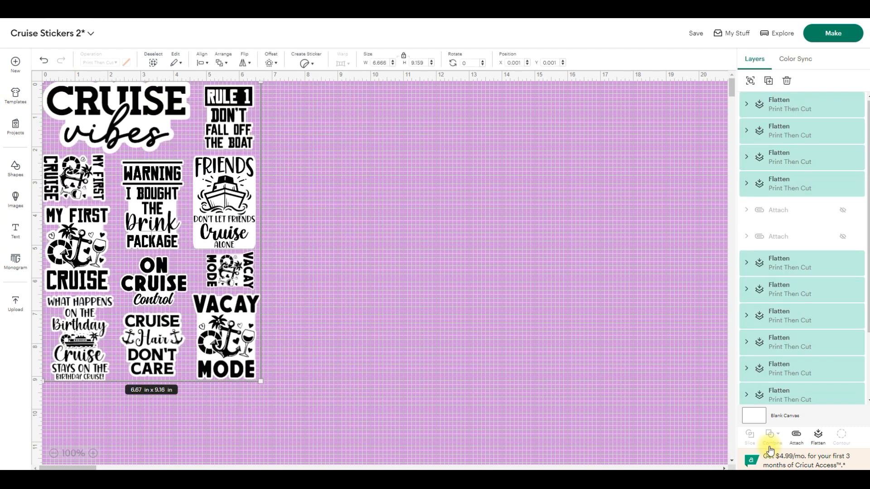
pyautogui.click(798, 435)
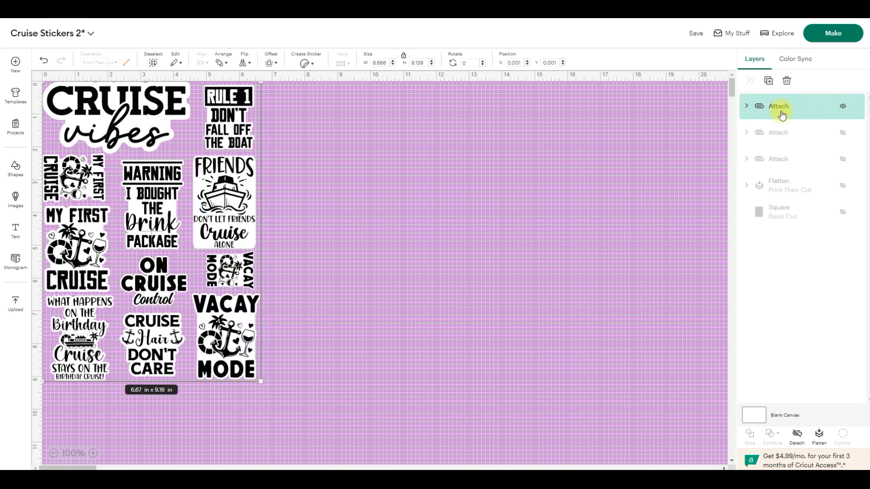
pyautogui.rightClick(804, 112)
pyautogui.click(758, 112)
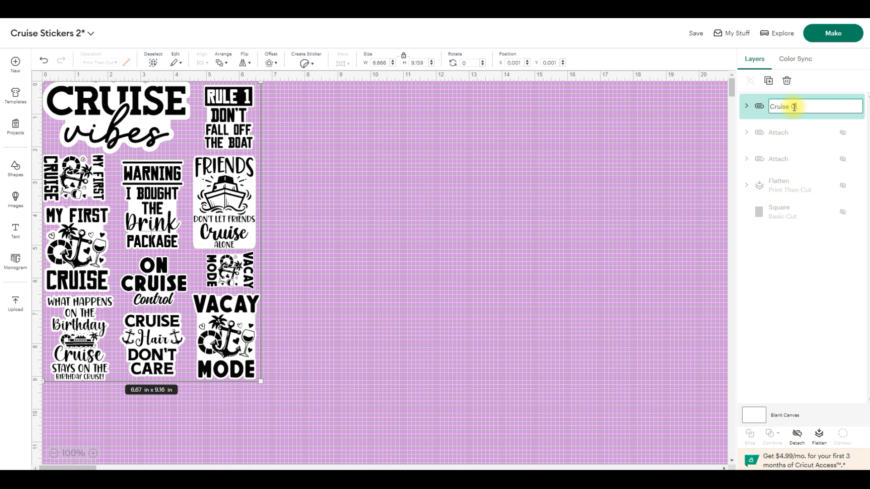
pyautogui.press('Return')
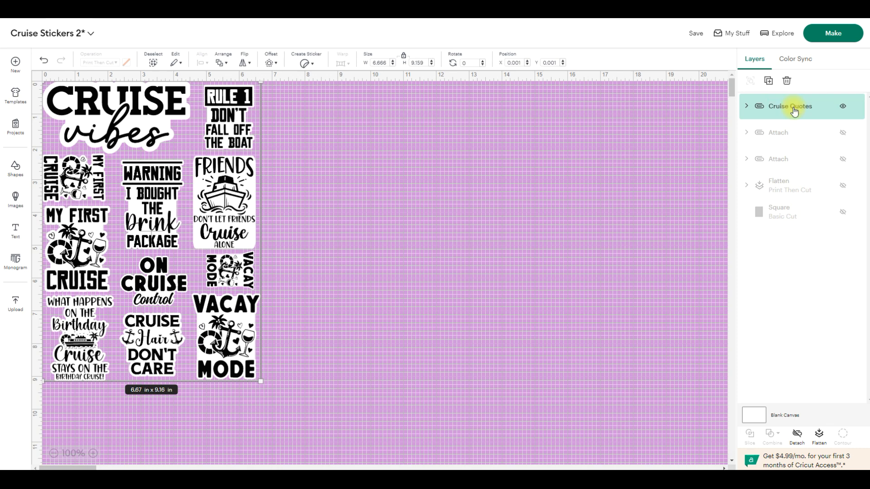
# - Show the wave and seashell sticker sheet in place of Cruise Quotes, and rename its attached group Cruise Deco 1
pyautogui.click(843, 107)
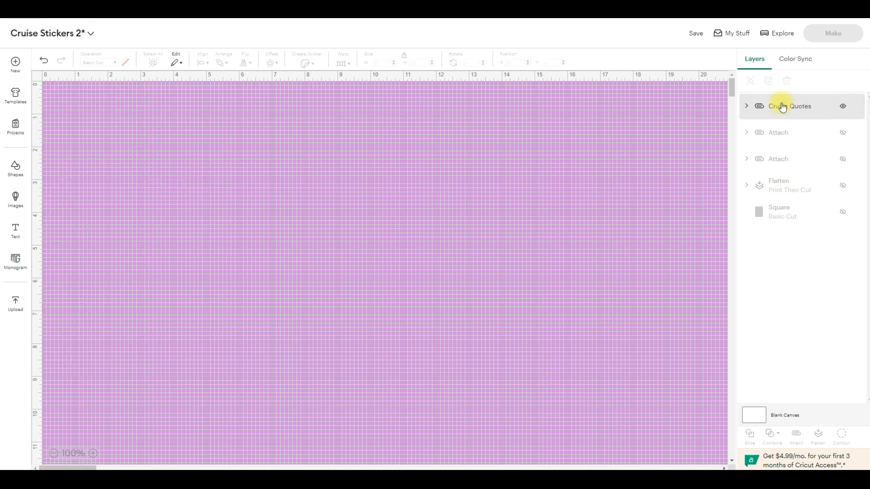
pyautogui.click(843, 109)
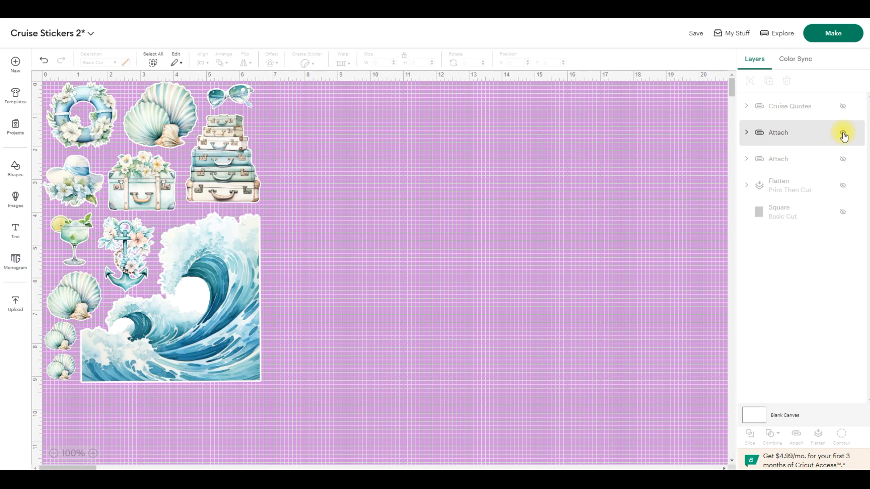
pyautogui.click(770, 135)
pyautogui.rightClick(769, 134)
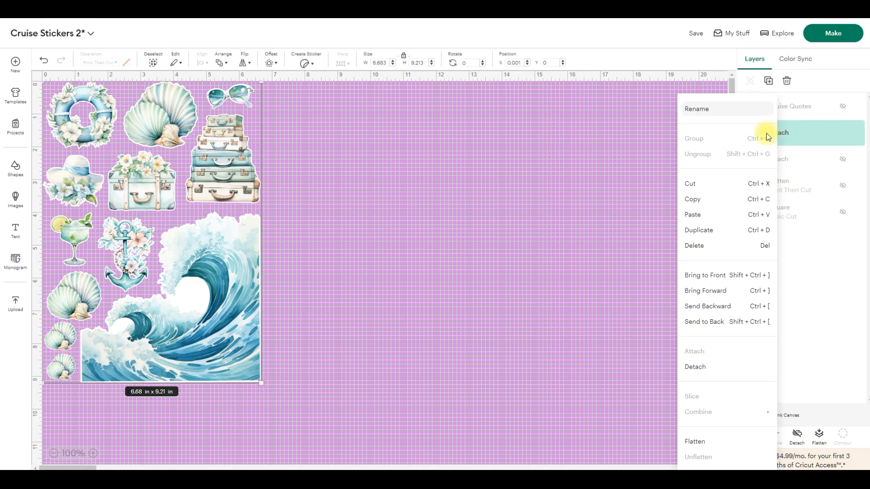
pyautogui.click(703, 110)
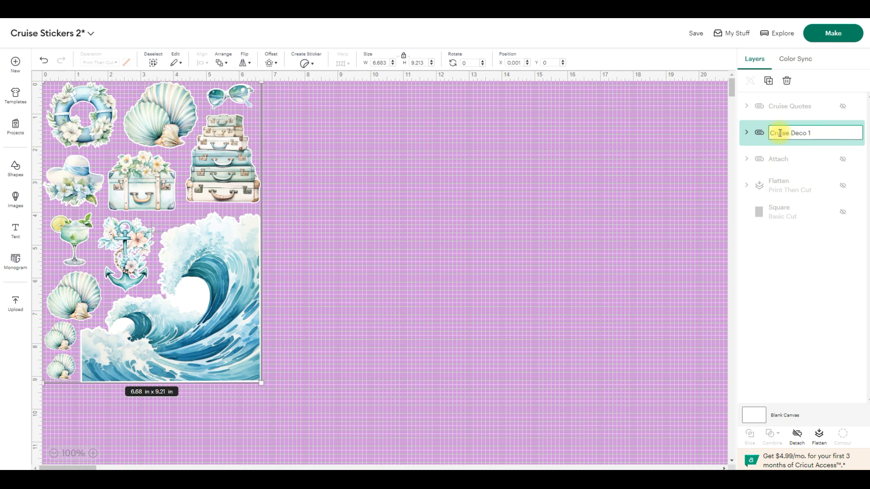
pyautogui.press('Return')
# - Rename the attached cruise ship pool sheet Cruise Deco 2, and leave both deco sheets hidden
pyautogui.click(842, 135)
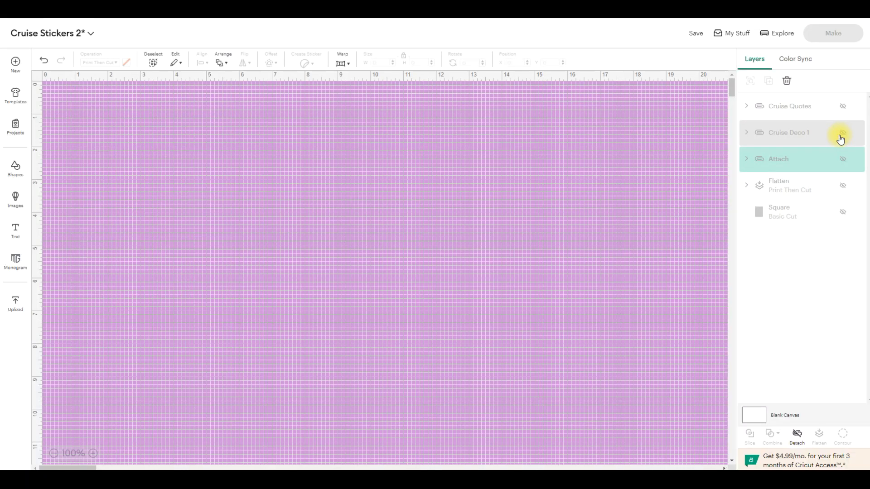
pyautogui.rightClick(786, 161)
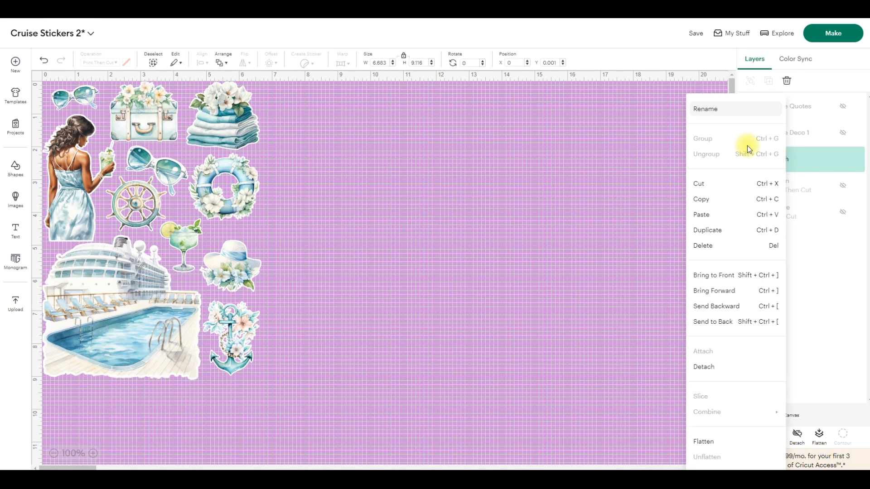
pyautogui.click(703, 109)
pyautogui.write('Cruise Deco 2')
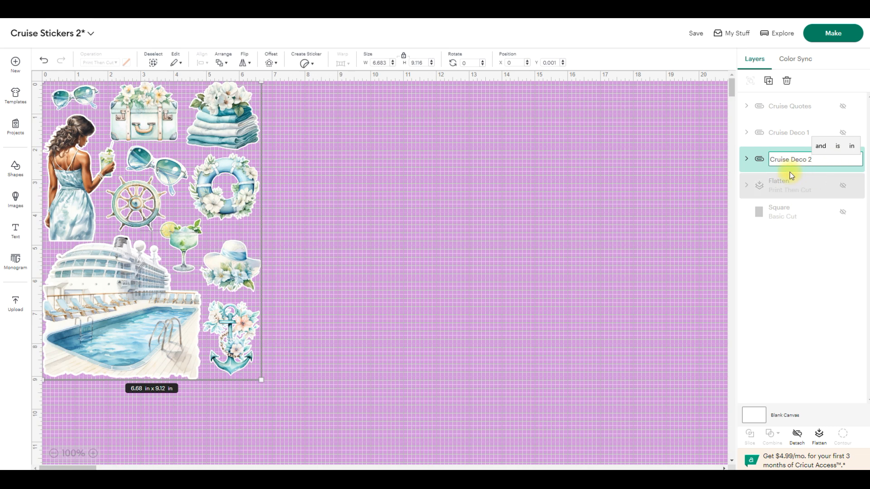
pyautogui.click(841, 269)
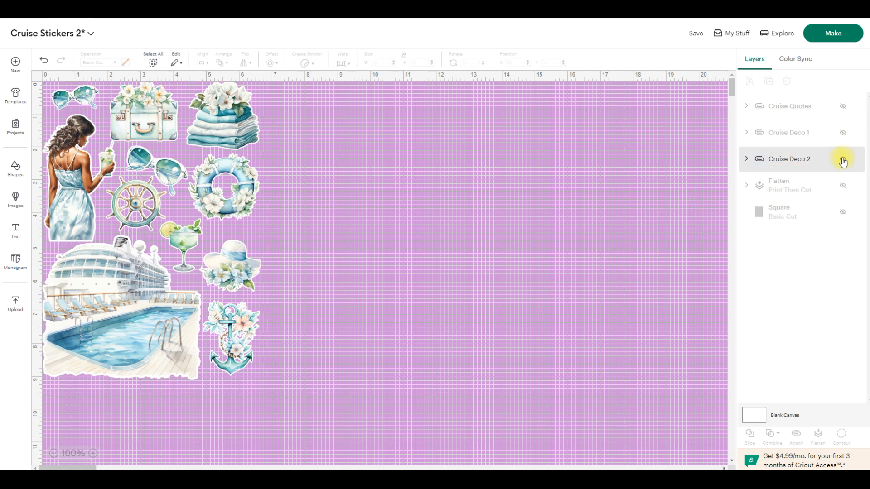
pyautogui.click(843, 160)
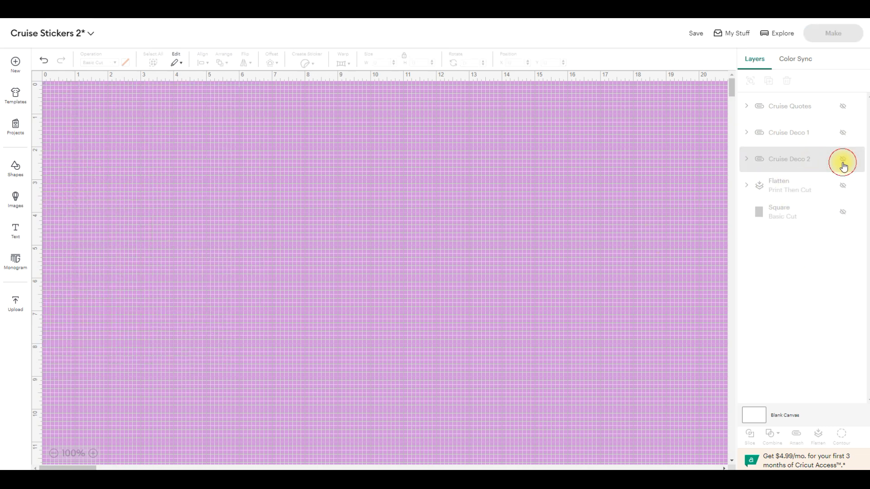
# - Show and hide the Cruise Deco 1 and Cruise Quotes layers in turn to check each sticker sheet
pyautogui.click(843, 132)
pyautogui.click(843, 132)
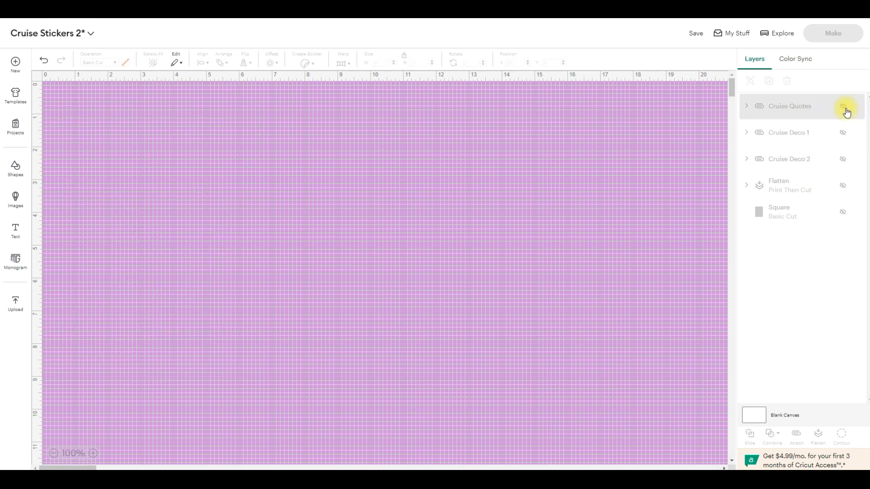
pyautogui.click(844, 107)
pyautogui.click(843, 107)
pyautogui.click(847, 132)
pyautogui.click(844, 138)
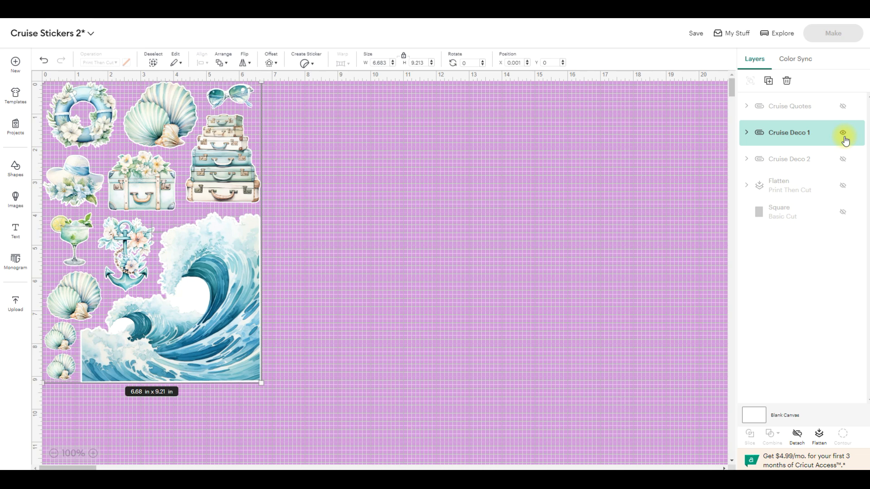
pyautogui.click(844, 137)
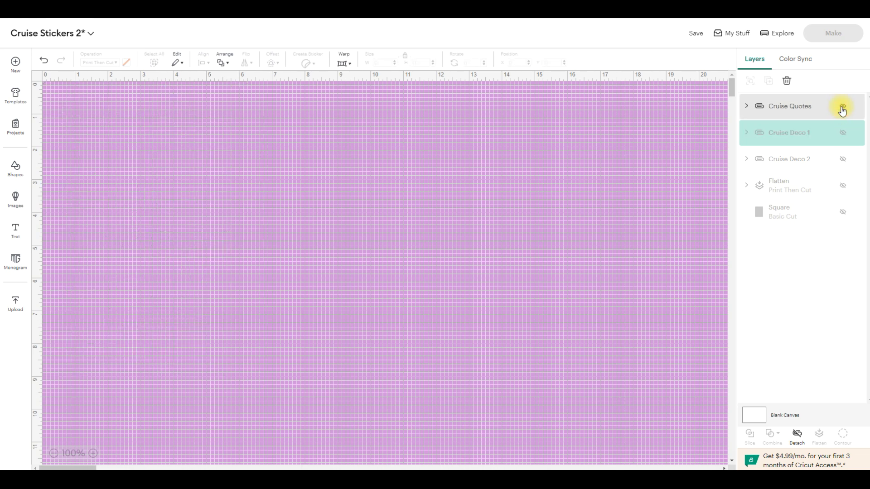
pyautogui.click(842, 108)
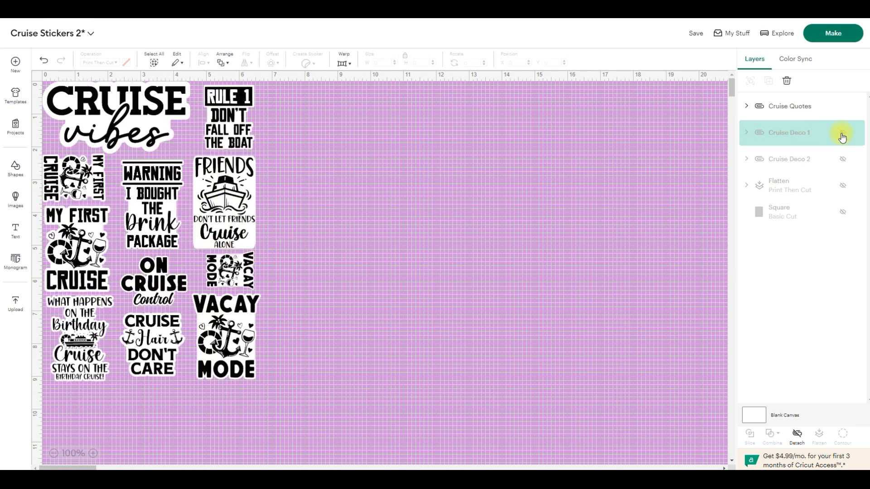
pyautogui.click(844, 109)
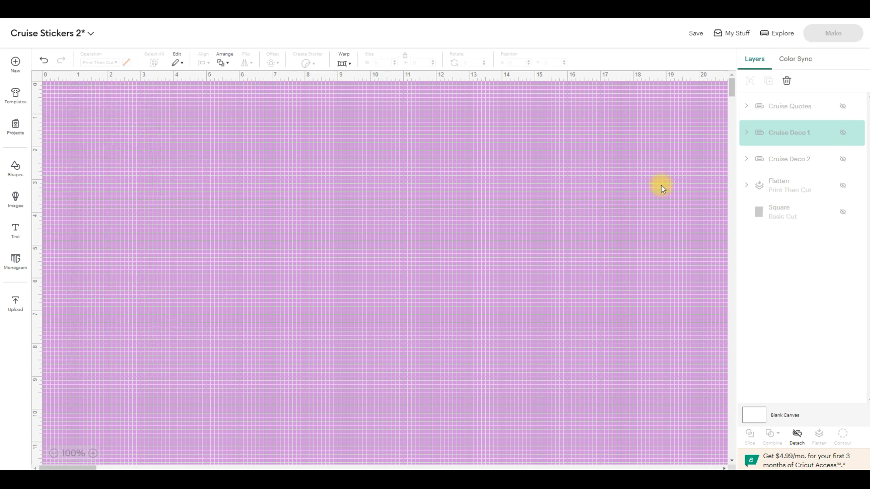
# - Save the project, and make only the Cruise Deco 1 sheet visible
pyautogui.click(698, 39)
pyautogui.click(699, 55)
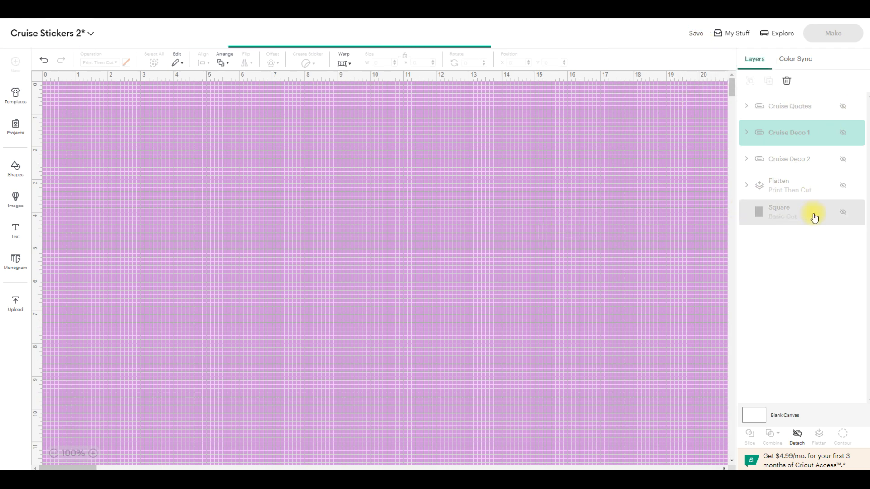
pyautogui.click(843, 135)
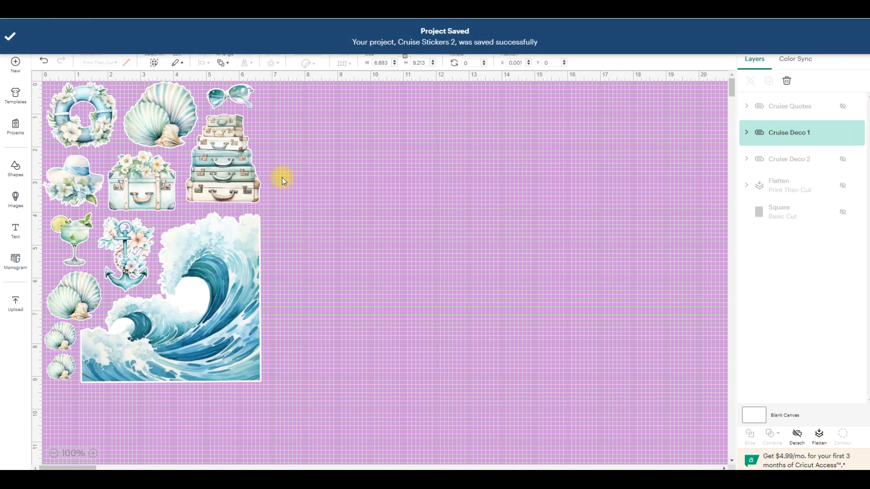
pyautogui.click(386, 211)
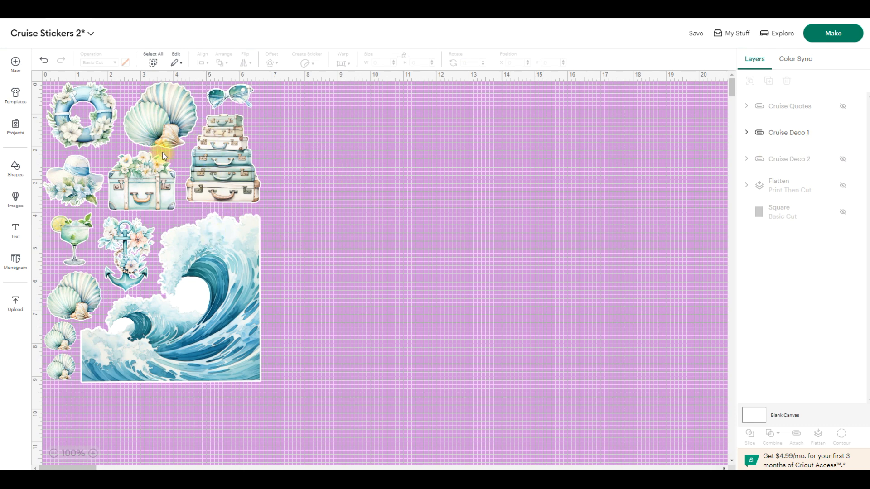
# - Detach the Cruise Deco 1 sheet and preview how its stickers are split across the mats, then return to the canvas
pyautogui.click(203, 168)
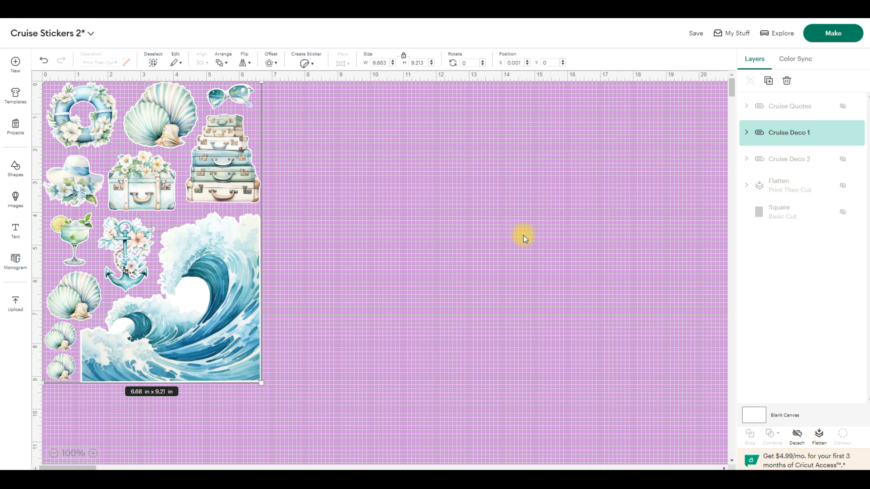
pyautogui.click(800, 440)
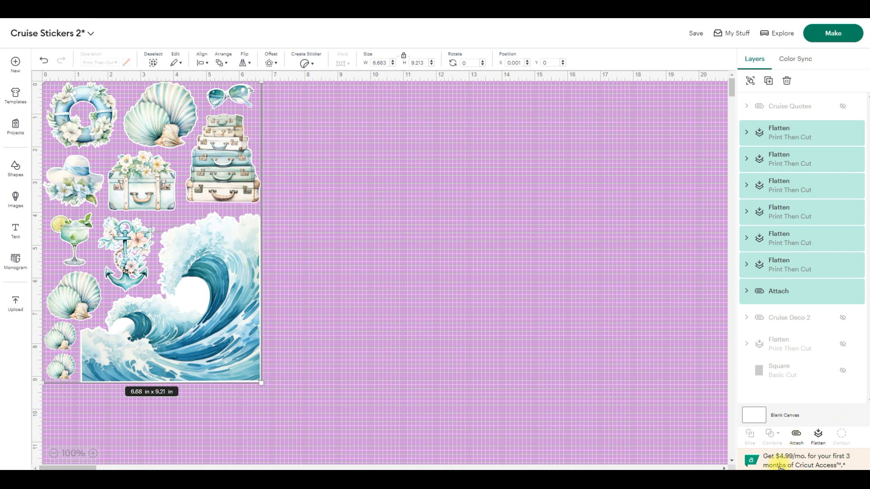
pyautogui.click(383, 119)
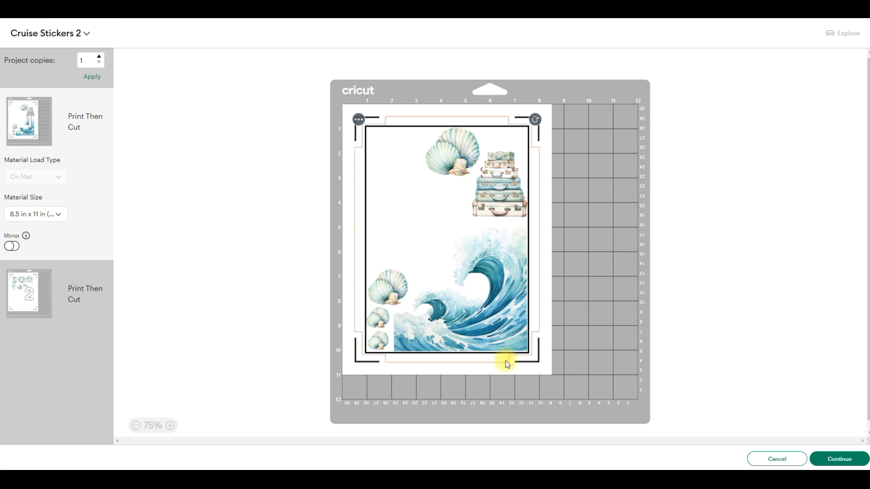
pyautogui.click(24, 298)
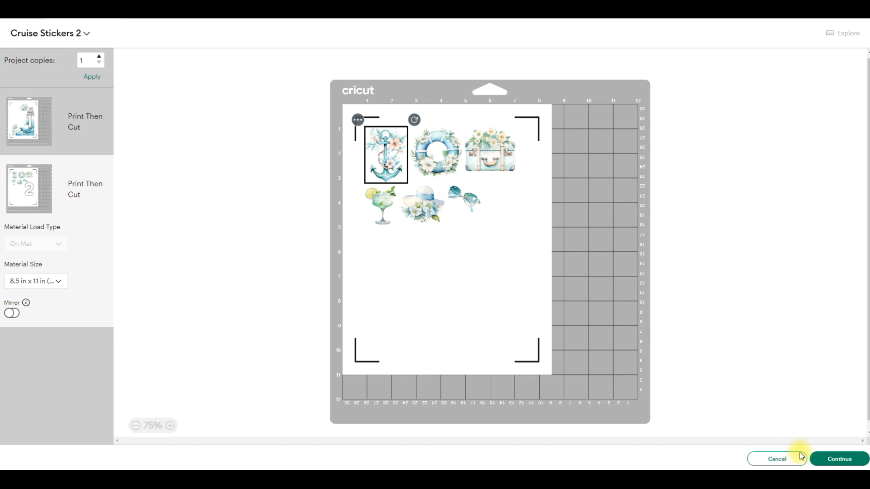
pyautogui.click(801, 458)
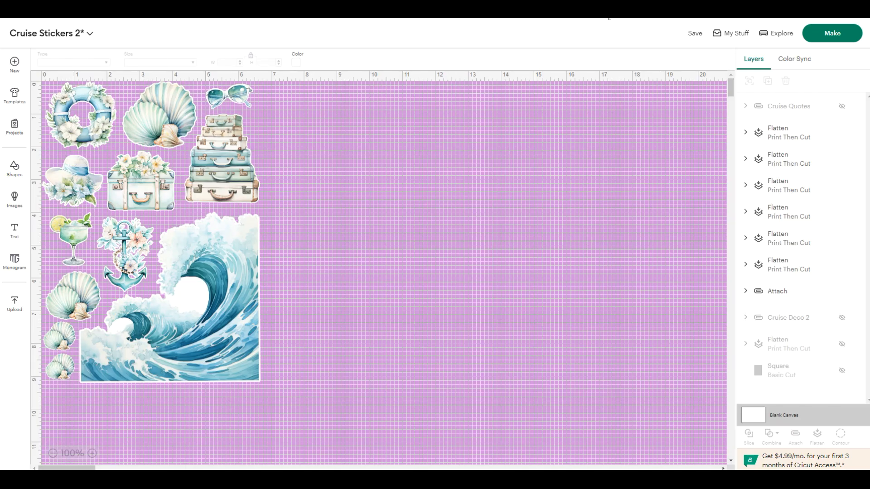
# - Attach all the visible deco stickers into one group again and rename it Cruise Deco 1
pyautogui.moveTo(321, 416); pyautogui.dragTo(24, 65)
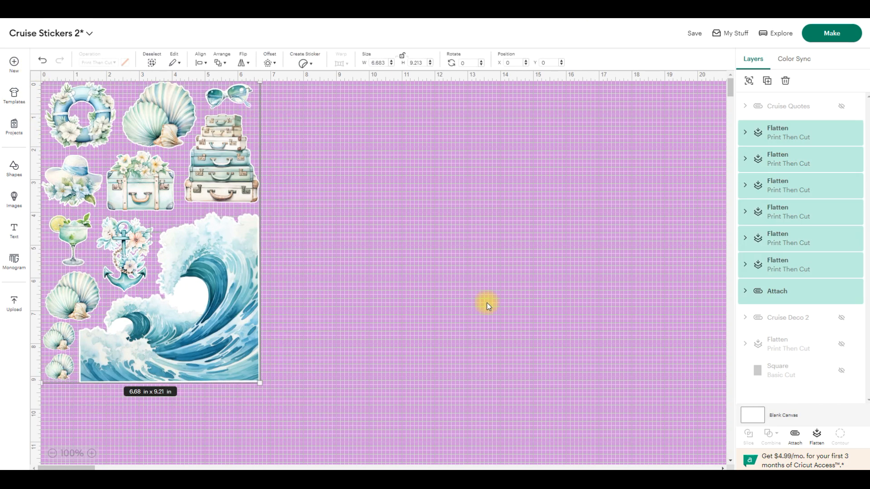
pyautogui.click(798, 441)
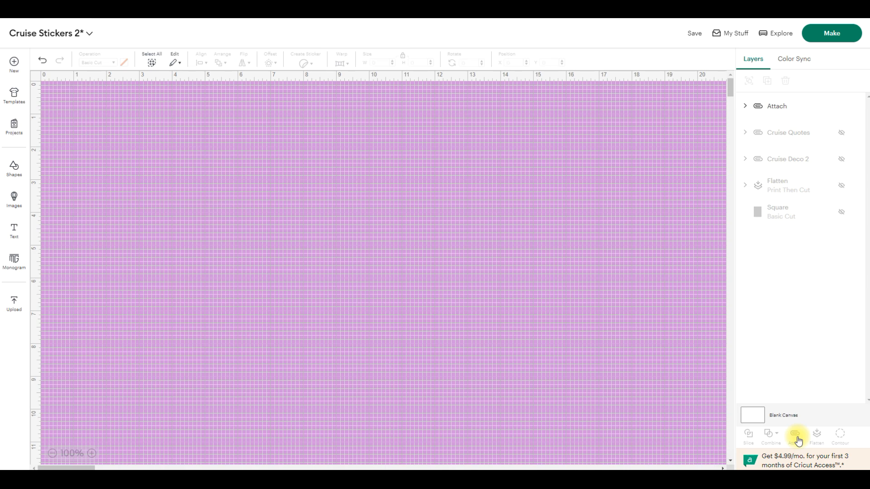
pyautogui.rightClick(800, 112)
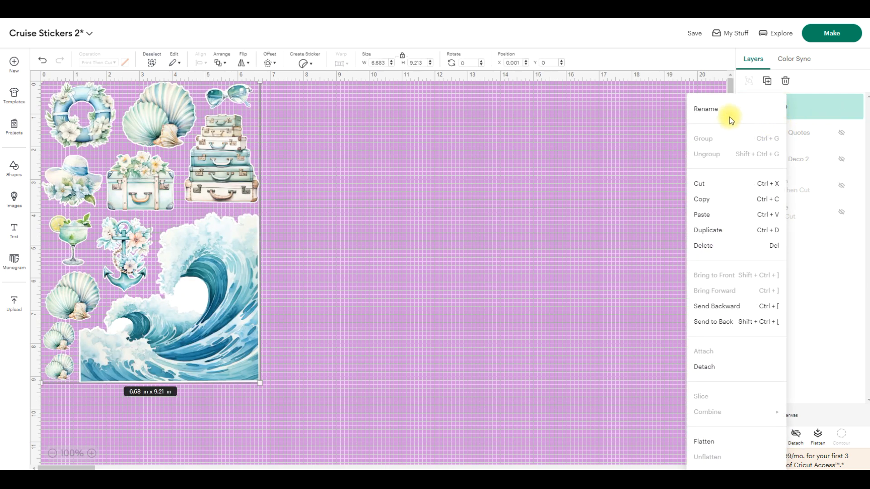
pyautogui.click(715, 113)
pyautogui.write('C')
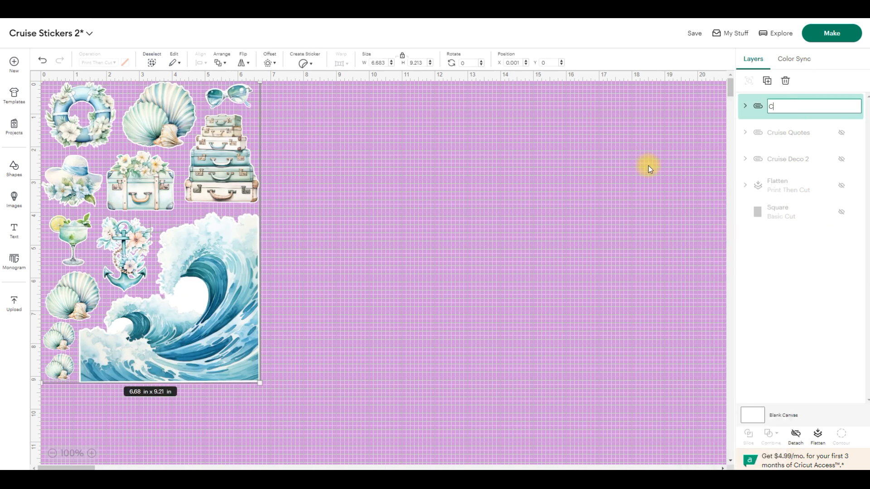
pyautogui.write('ruise Deco 1')
pyautogui.press('Return')
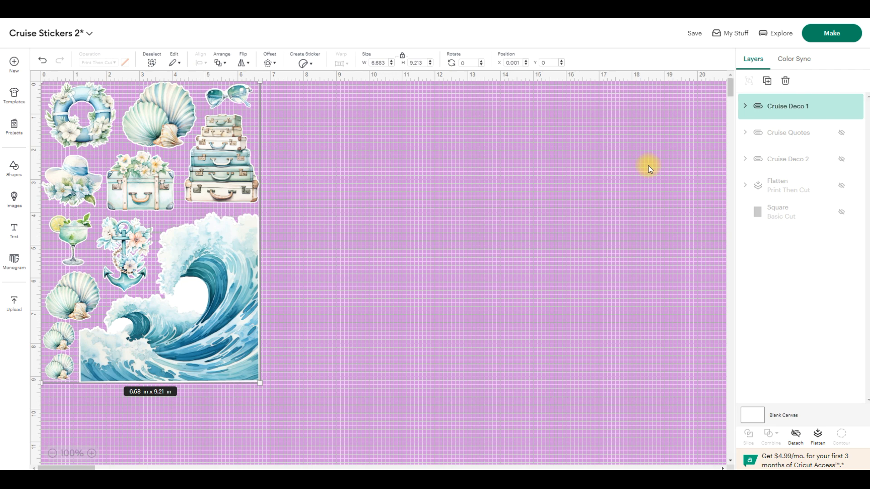
# - Make the Cruise Deco 1 sheet on an 8.5 × 11 in mat and open its print setup
pyautogui.click(830, 33)
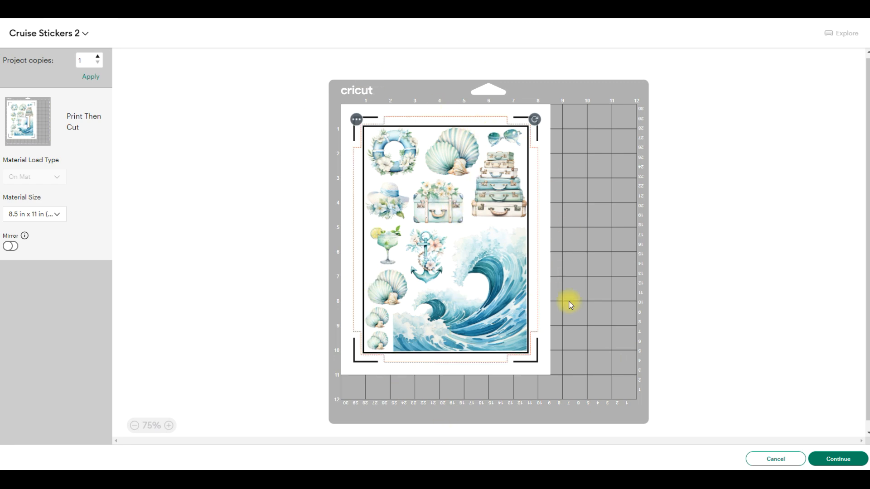
pyautogui.click(838, 457)
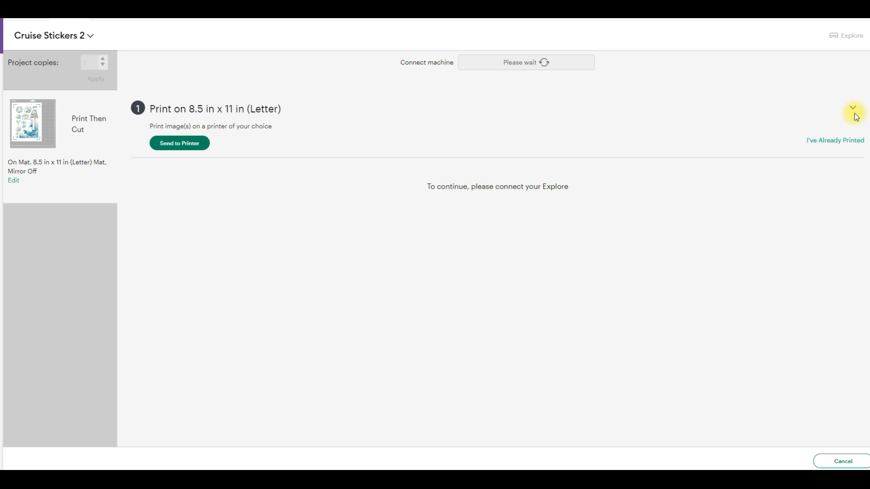
pyautogui.click(173, 151)
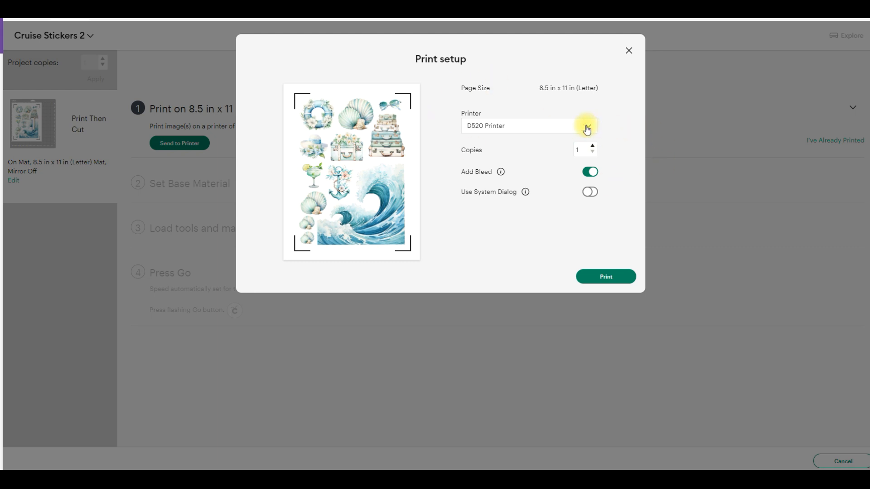
# - Set the printer to Canon iX6800 series, turn off Add Bleed and turn on Use System Dialog
pyautogui.click(587, 129)
pyautogui.click(522, 244)
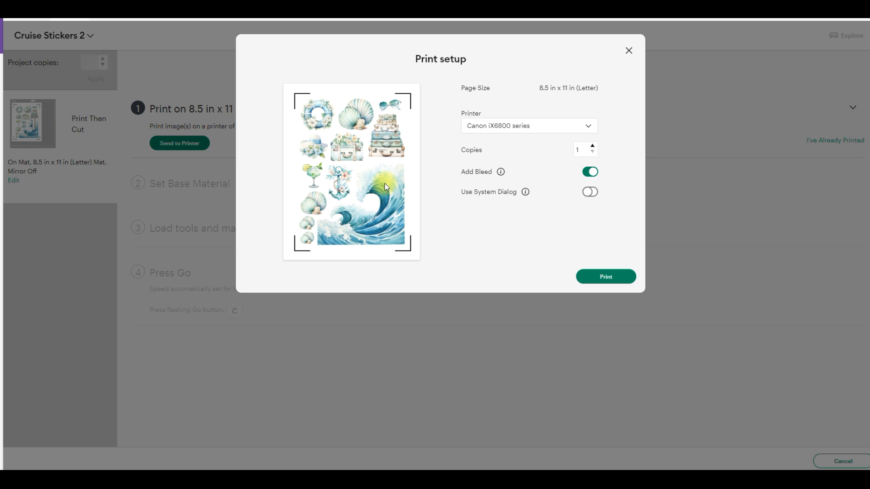
pyautogui.click(591, 173)
pyautogui.click(592, 192)
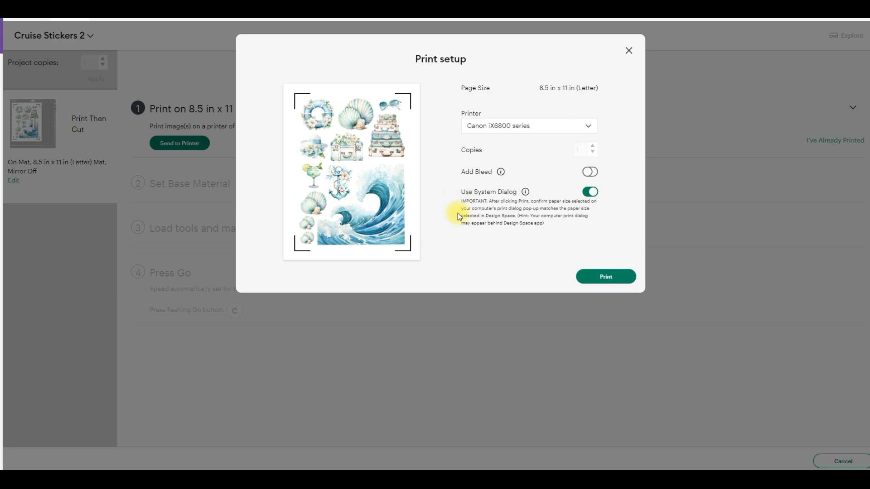
# - Start printing the sheet and select Canon iX6800 series in the system print dialog
pyautogui.click(610, 278)
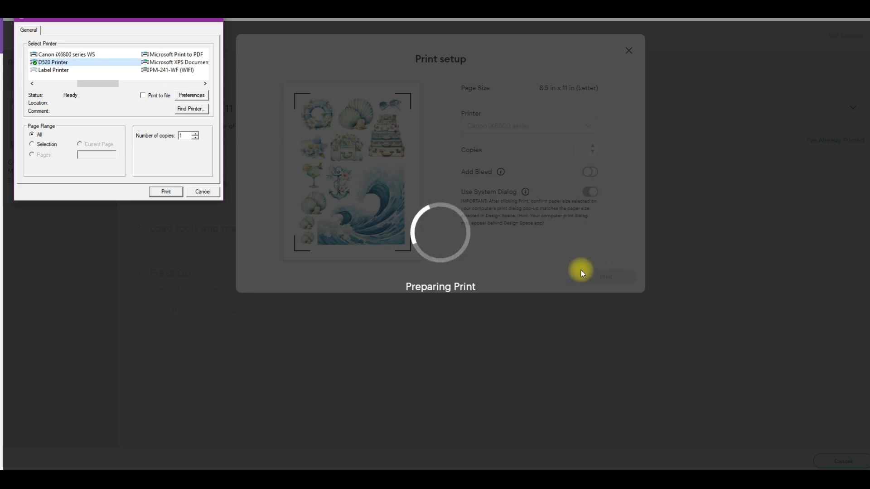
pyautogui.moveTo(97, 83); pyautogui.dragTo(34, 83)
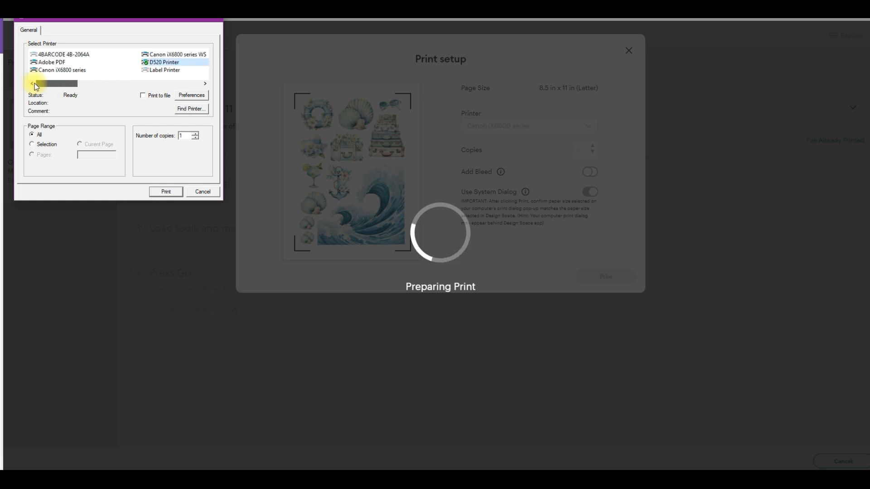
pyautogui.click(71, 71)
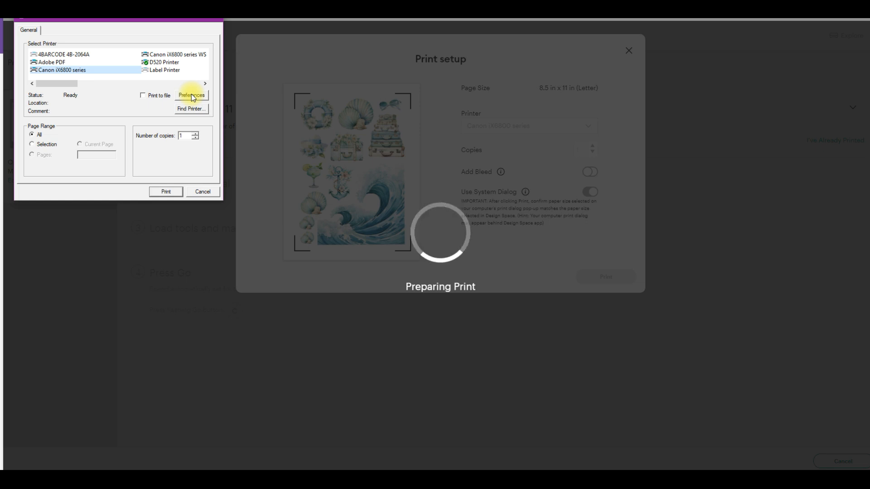
pyautogui.click(287, 107)
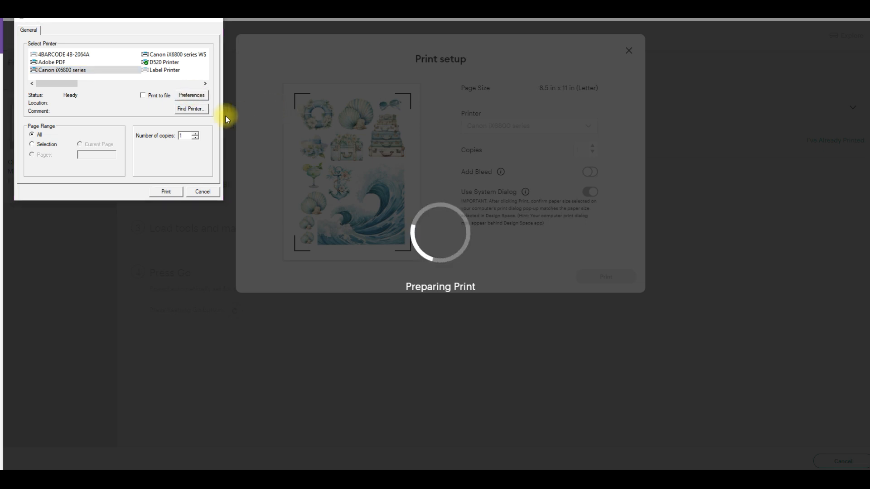
# - Set the print quality to High in the Canon iX6800 series printing preferences and accept the settings
pyautogui.click(96, 237)
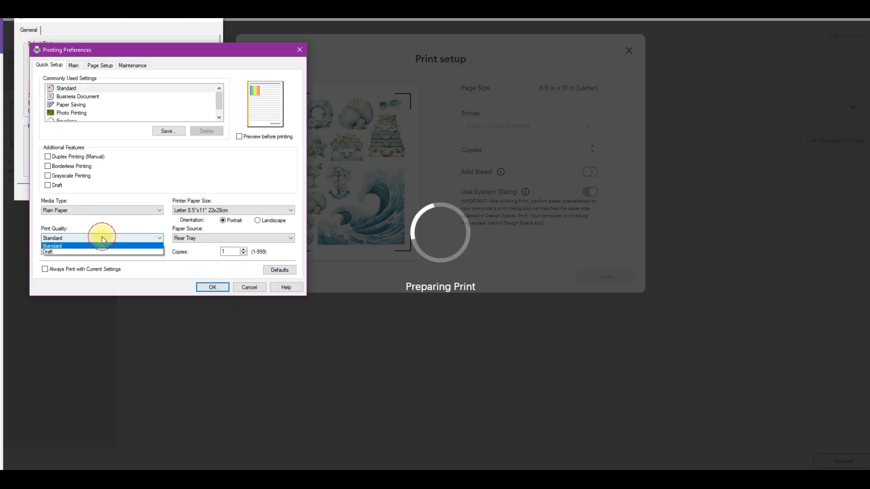
pyautogui.click(78, 246)
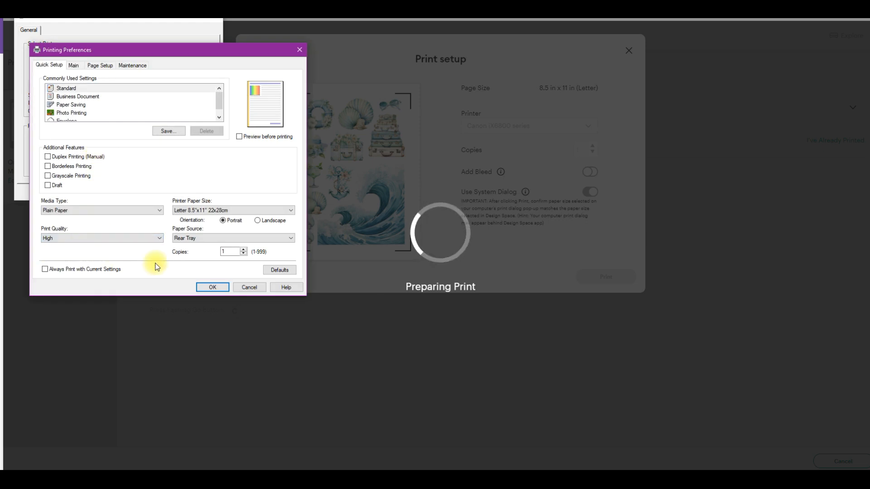
pyautogui.click(224, 289)
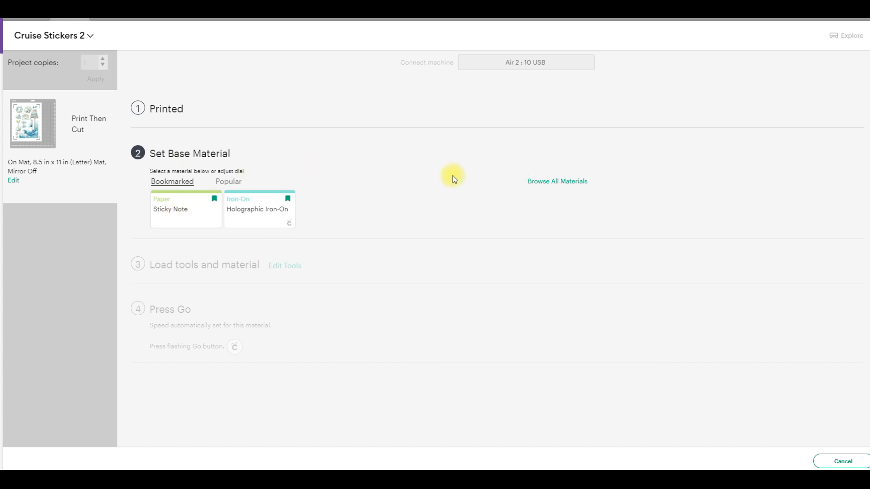
# - Search the full materials list for "sticky note" and set the bookmarked Sticky Note as the base material
pyautogui.click(560, 188)
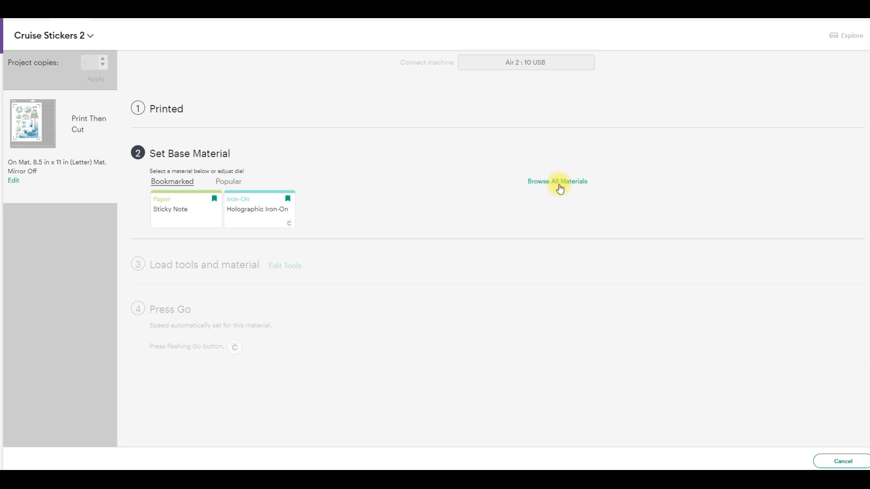
pyautogui.click(564, 75)
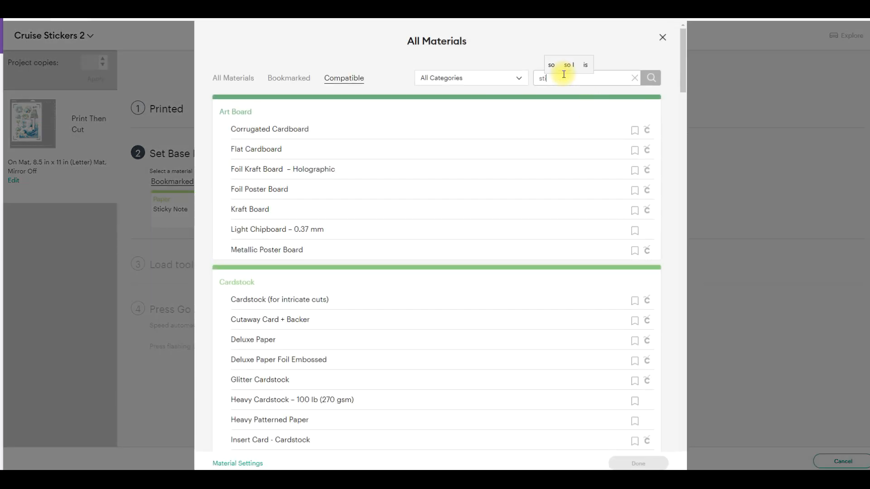
pyautogui.write('y note')
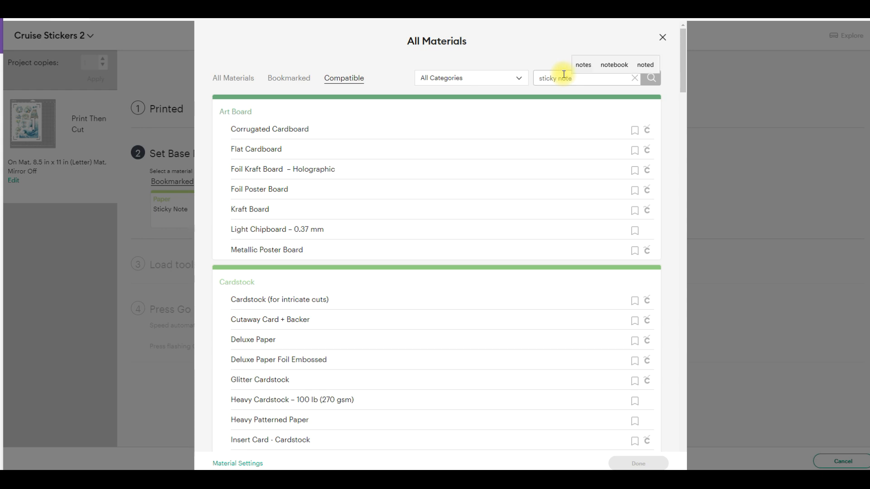
pyautogui.click(655, 85)
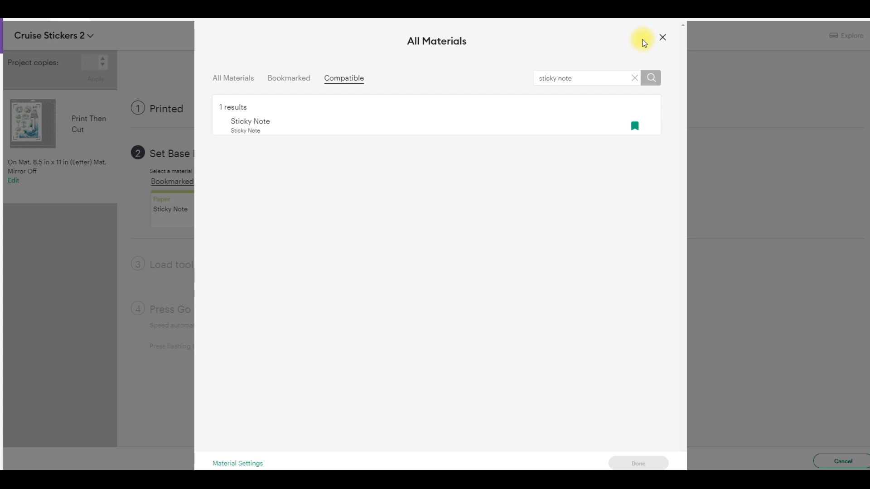
pyautogui.click(664, 36)
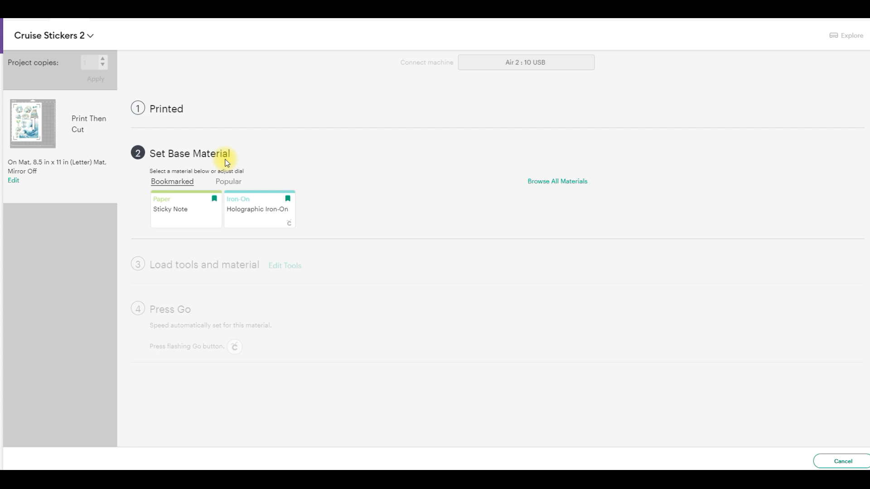
pyautogui.click(195, 216)
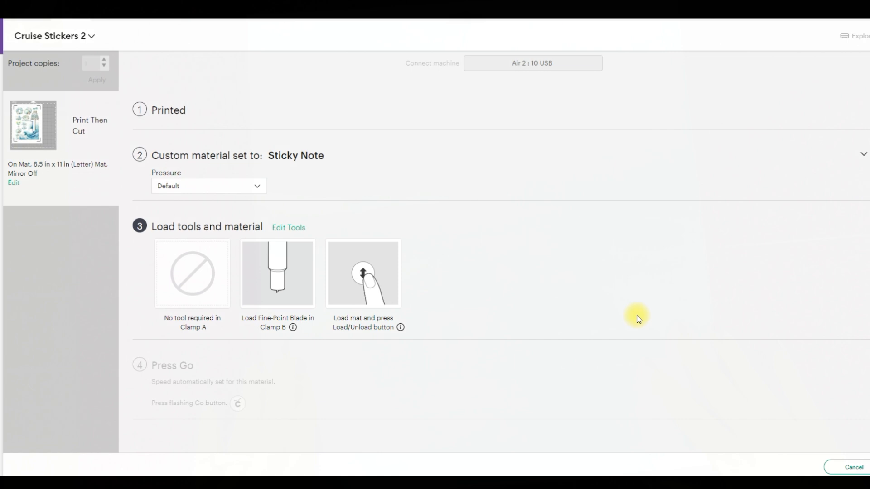
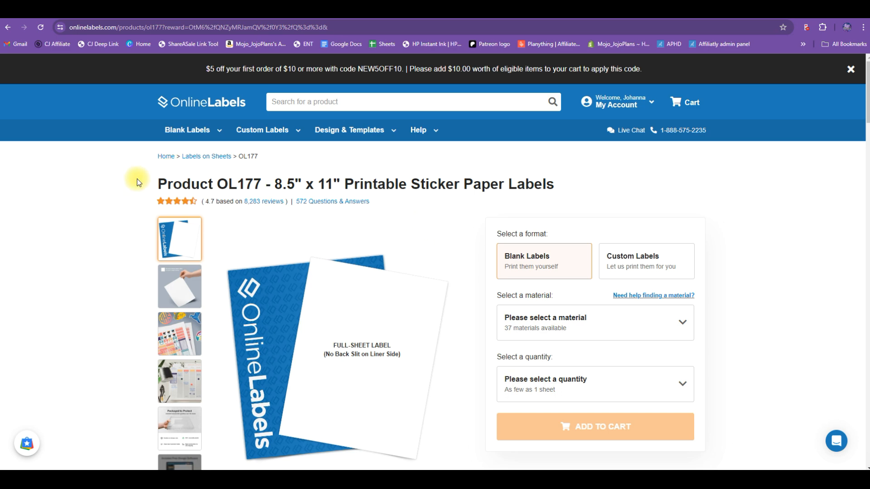
# - On the OnlineLabels OL177 sticker paper page, select the Standard White Matte material and review its sheet quantities and prices
pyautogui.scroll(-1, 430, 313)
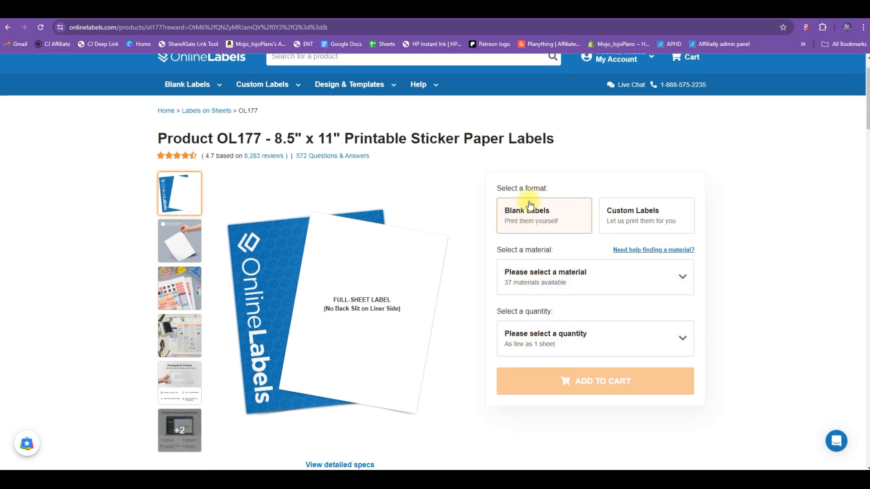
pyautogui.click(684, 278)
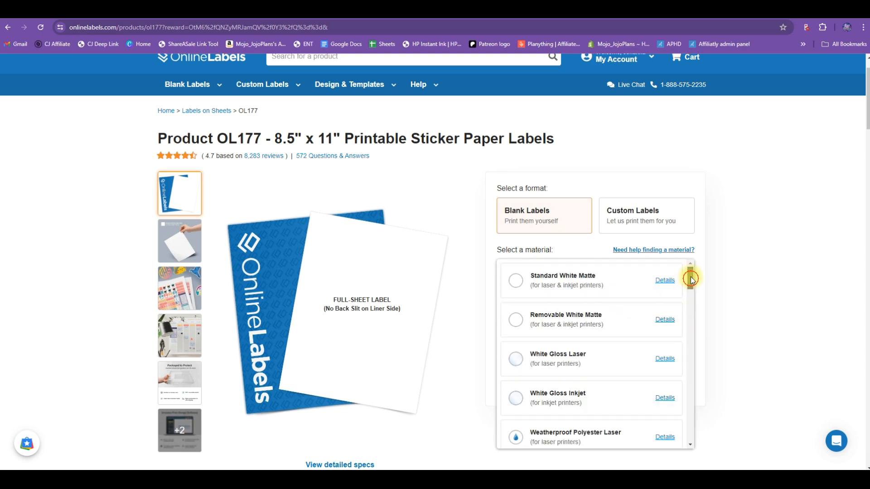
pyautogui.click(607, 275)
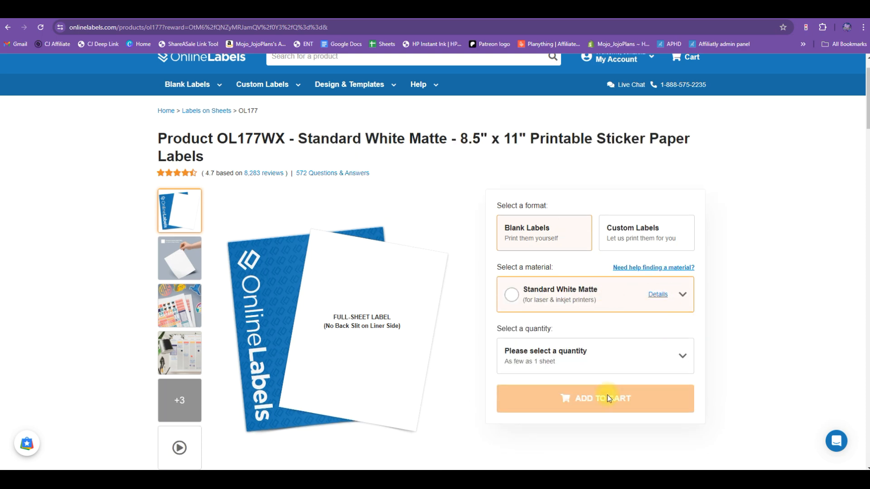
pyautogui.click(678, 360)
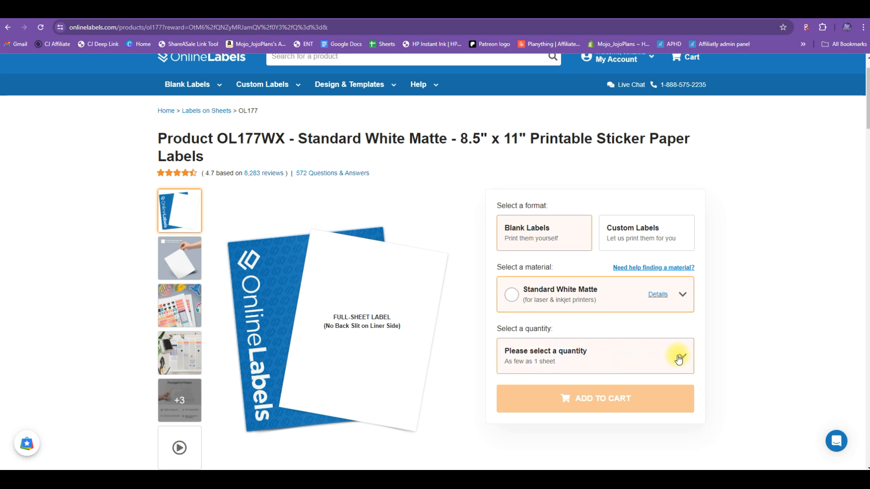
pyautogui.click(679, 360)
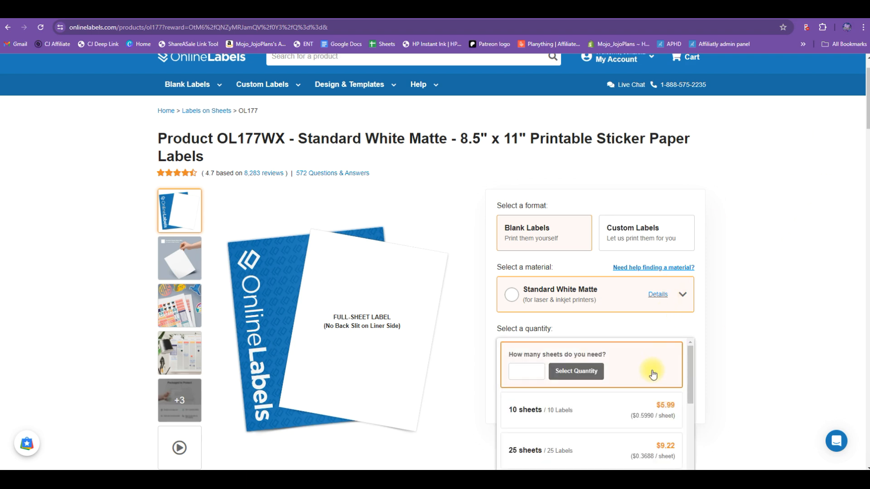
pyautogui.scroll(-1, 681, 382)
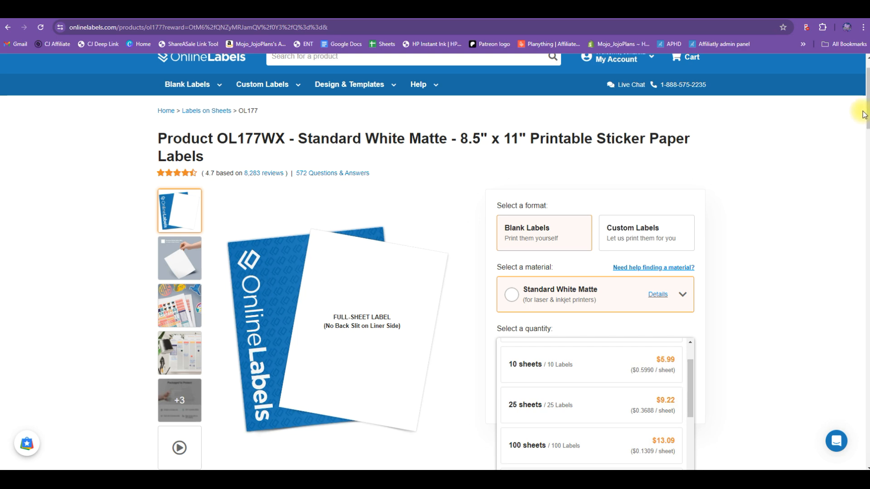
pyautogui.moveTo(867, 96); pyautogui.dragTo(866, 121)
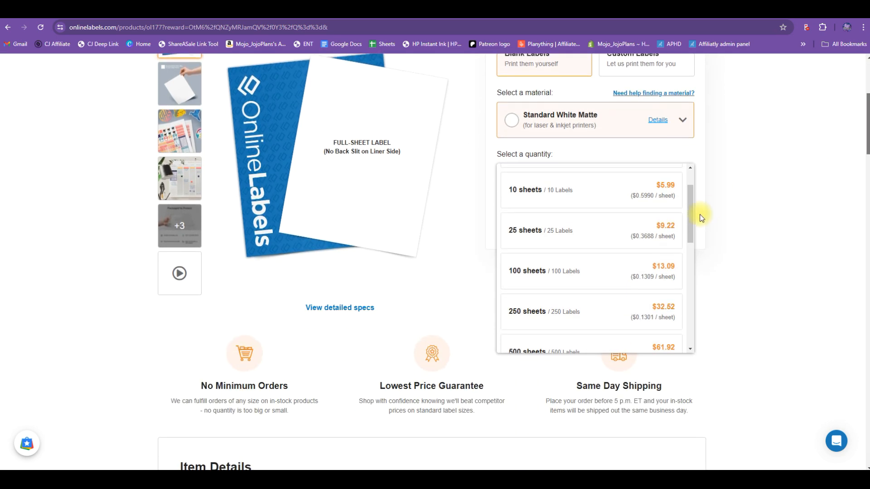
pyautogui.moveTo(689, 224)
pyautogui.mouseDown()
pyautogui.moveTo(687, 207)
pyautogui.moveTo(691, 222)
pyautogui.mouseUp()
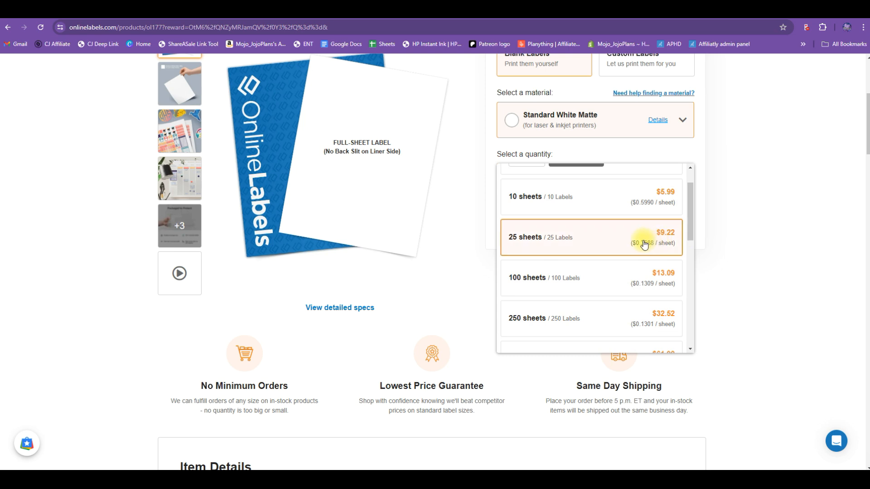
pyautogui.scroll(1, 686, 186)
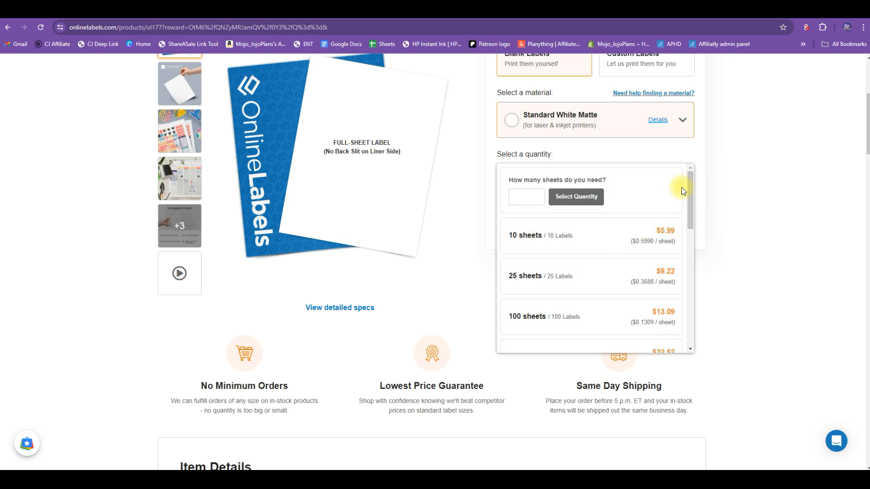
pyautogui.moveTo(689, 184)
pyautogui.mouseDown()
pyautogui.moveTo(692, 292)
pyautogui.moveTo(689, 192)
pyautogui.moveTo(675, 188)
pyautogui.mouseUp()
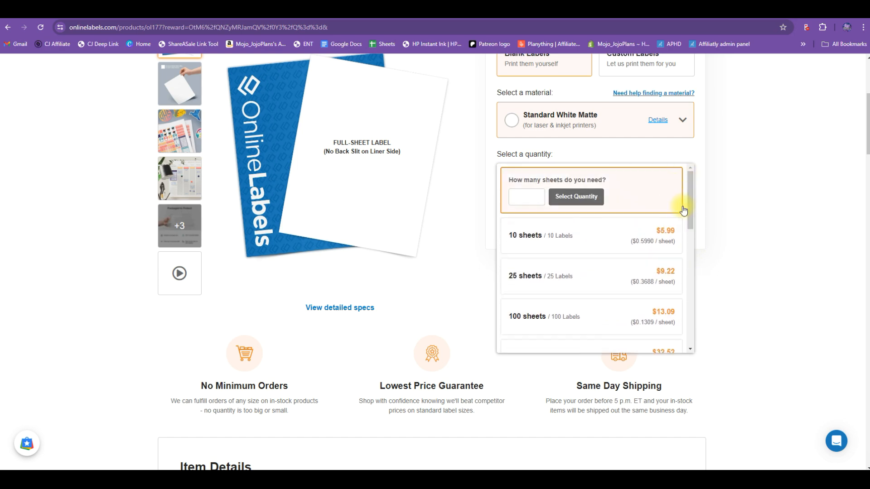
# - Look through the OL177 item details, product specifications and the support links in the page footer
pyautogui.scroll(-5, 743, 247)
pyautogui.scroll(-6, 743, 246)
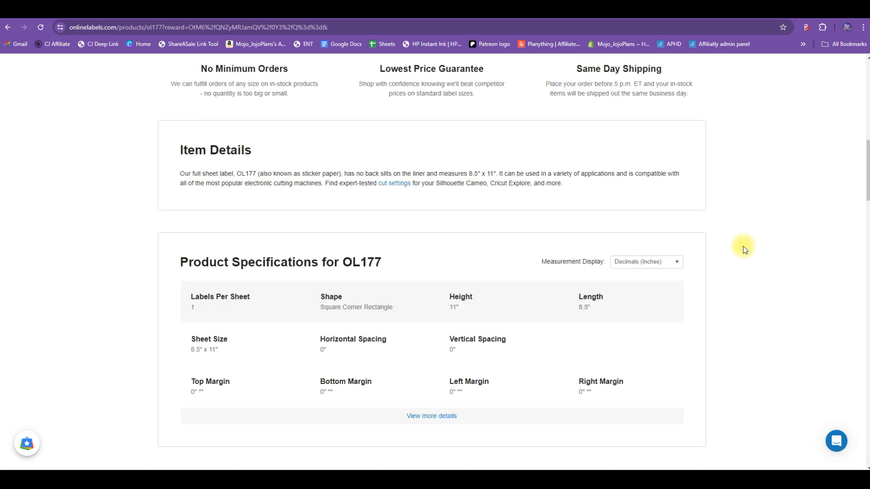
pyautogui.moveTo(866, 183); pyautogui.dragTo(865, 418)
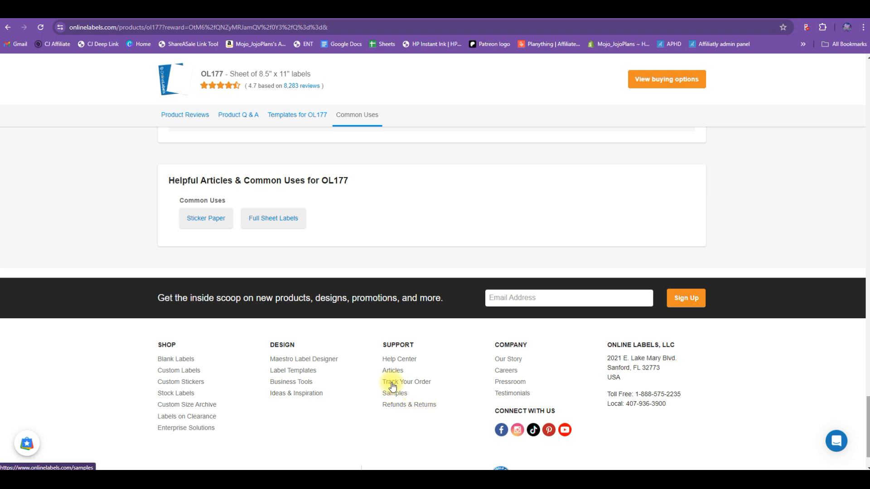
pyautogui.moveTo(866, 410); pyautogui.dragTo(854, 79)
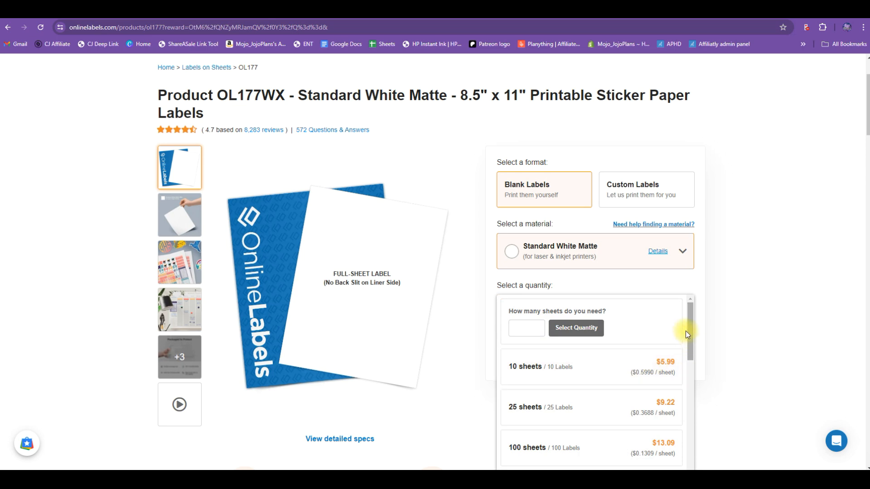
# - Select the Weatherproof Matte Inkjet material and review its sheet quantities and prices
pyautogui.click(682, 253)
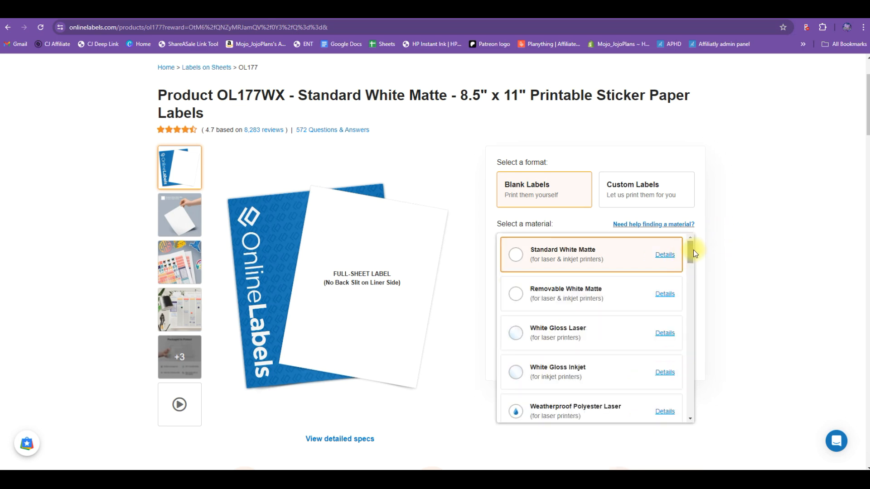
pyautogui.moveTo(693, 251); pyautogui.dragTo(690, 267)
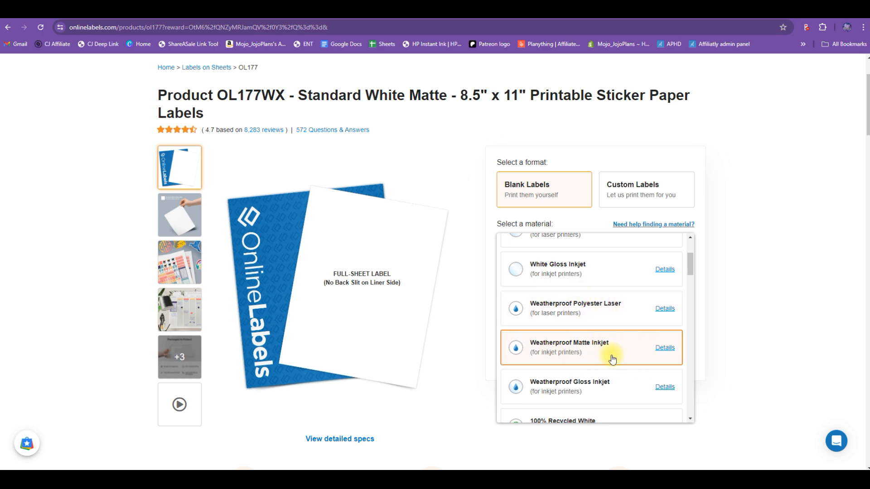
pyautogui.click(607, 347)
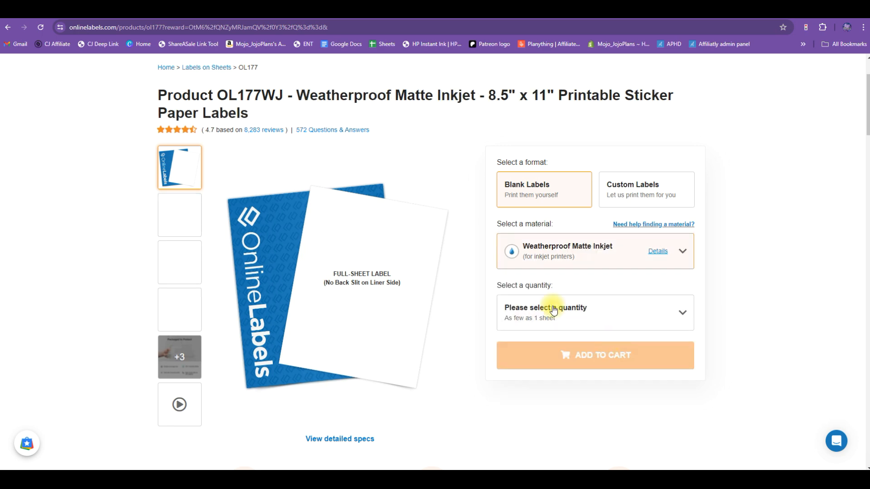
pyautogui.click(683, 314)
pyautogui.moveTo(689, 328); pyautogui.dragTo(691, 355)
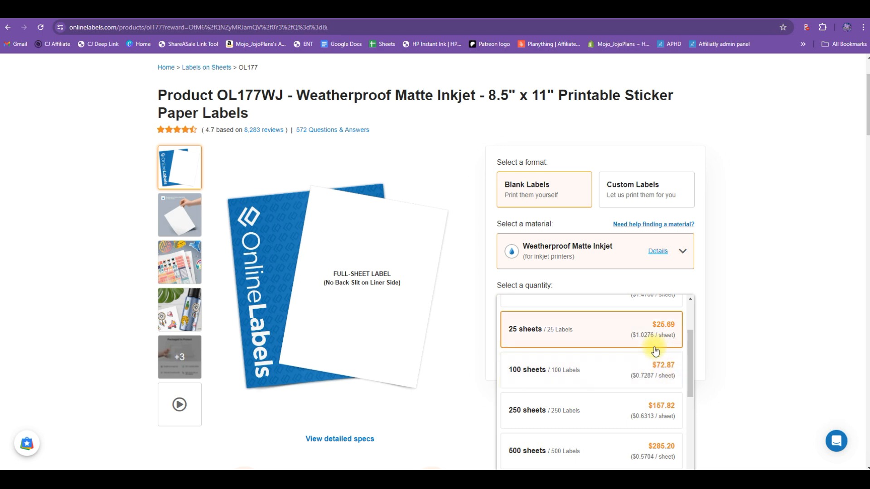
pyautogui.moveTo(692, 362); pyautogui.dragTo(689, 336)
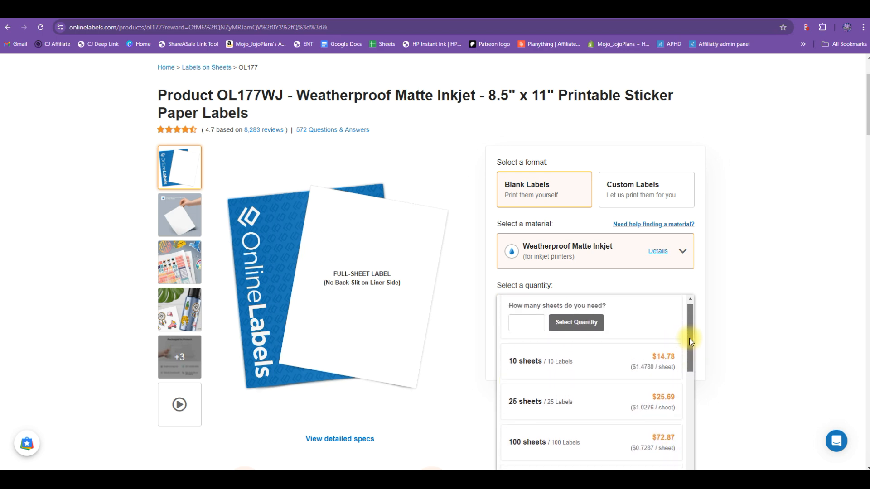
pyautogui.click(721, 290)
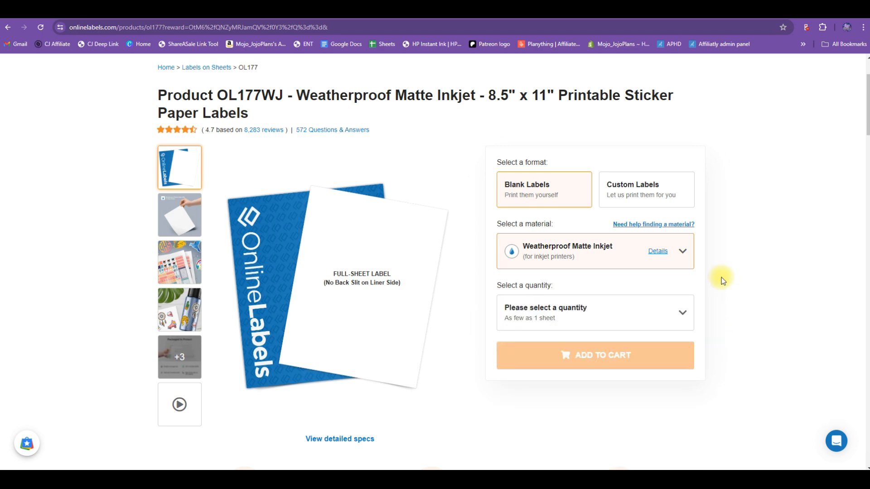
# - Switch the sticker paper material to Standard White Matte and then to White Gloss Inkjet
pyautogui.click(681, 251)
pyautogui.moveTo(690, 270); pyautogui.dragTo(691, 255)
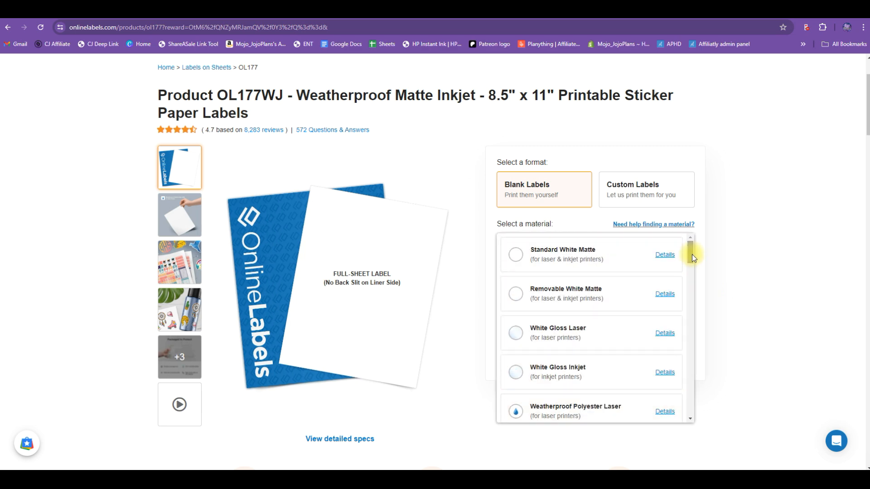
pyautogui.click(596, 250)
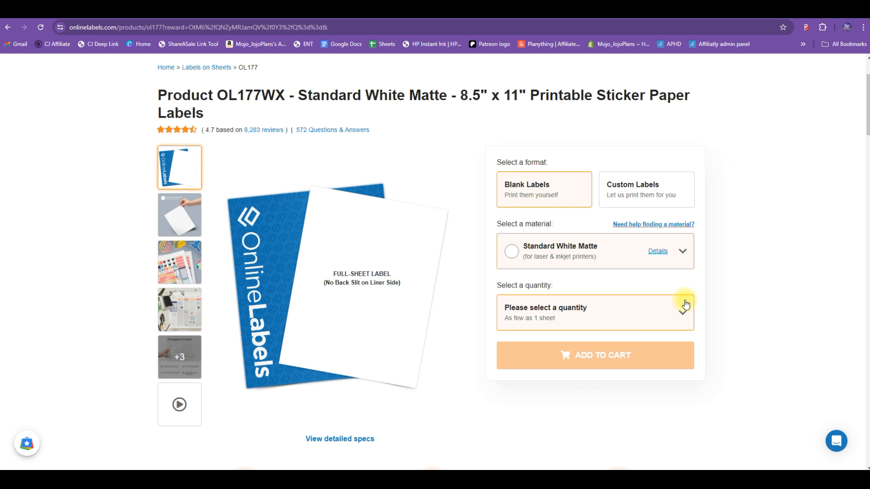
pyautogui.click(683, 253)
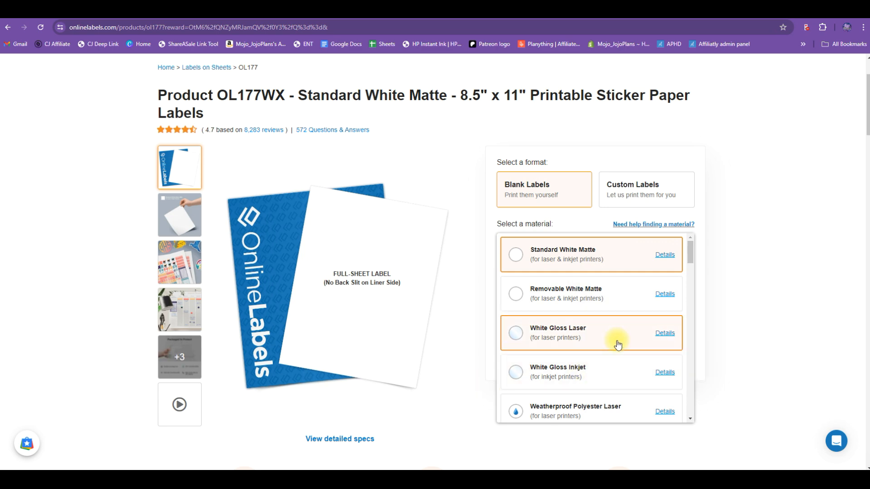
pyautogui.click(594, 369)
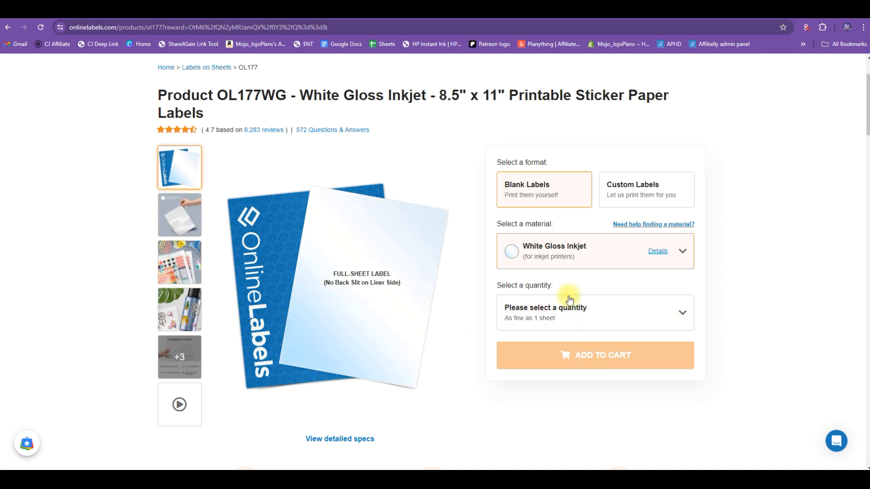
# - Select Clear Matte Inkjet as the sticker paper material
pyautogui.click(681, 249)
pyautogui.scroll(-3, 649, 329)
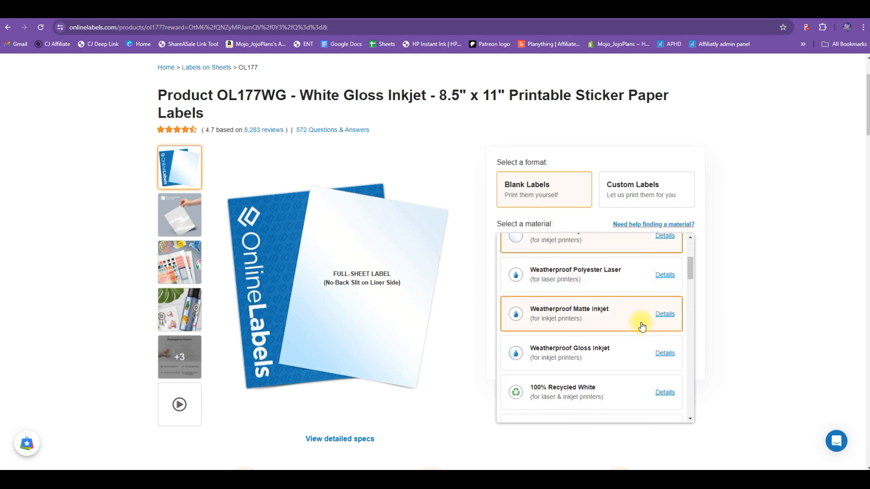
pyautogui.scroll(-4, 621, 316)
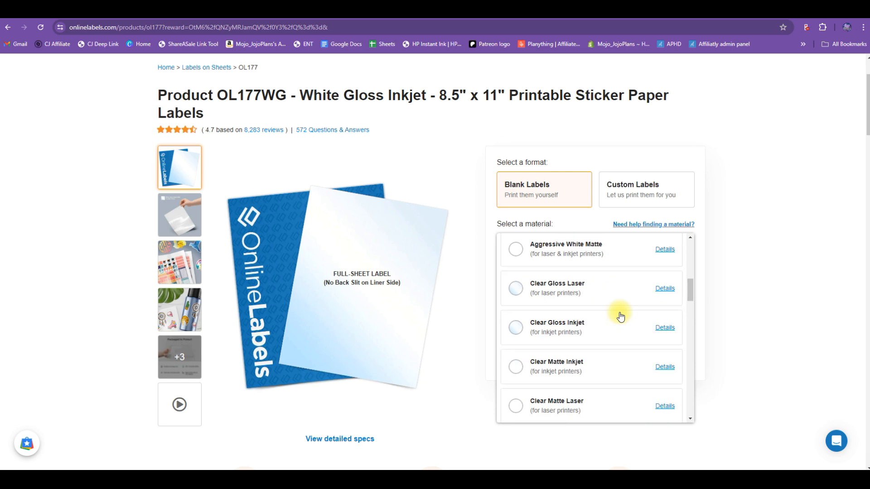
pyautogui.scroll(-2, 621, 317)
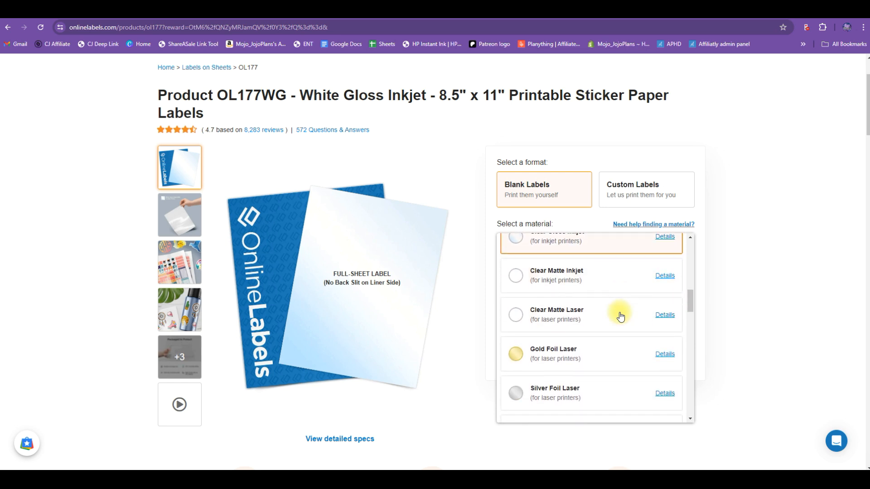
pyautogui.click(597, 280)
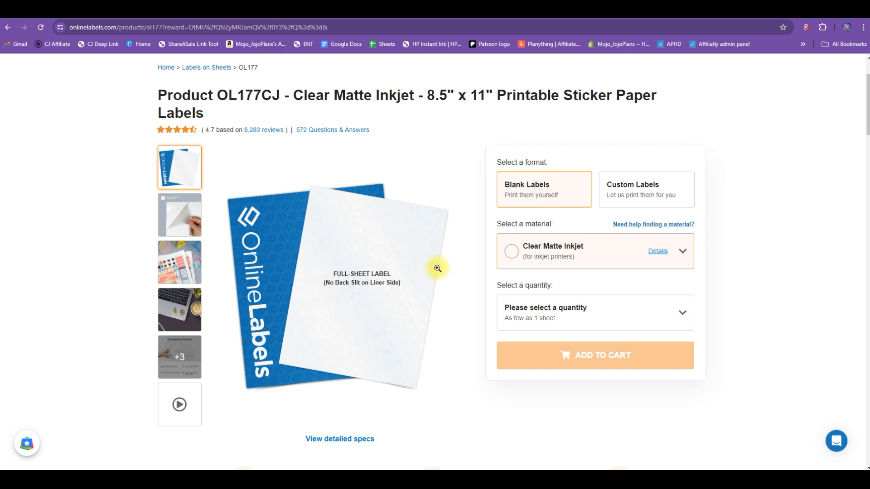
# - Review the sheet quantities and prices for Clear Matte Inkjet, and browse the other available materials
pyautogui.click(682, 316)
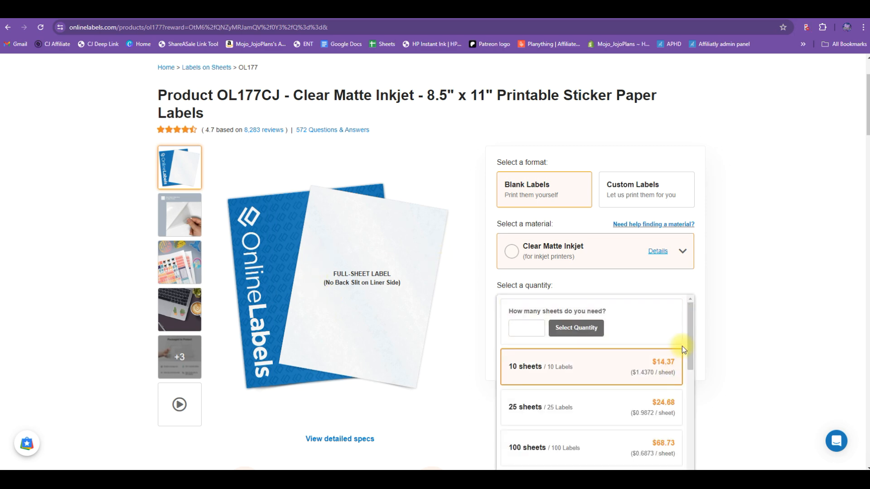
pyautogui.moveTo(691, 327)
pyautogui.mouseDown()
pyautogui.moveTo(691, 351)
pyautogui.moveTo(690, 336)
pyautogui.mouseUp()
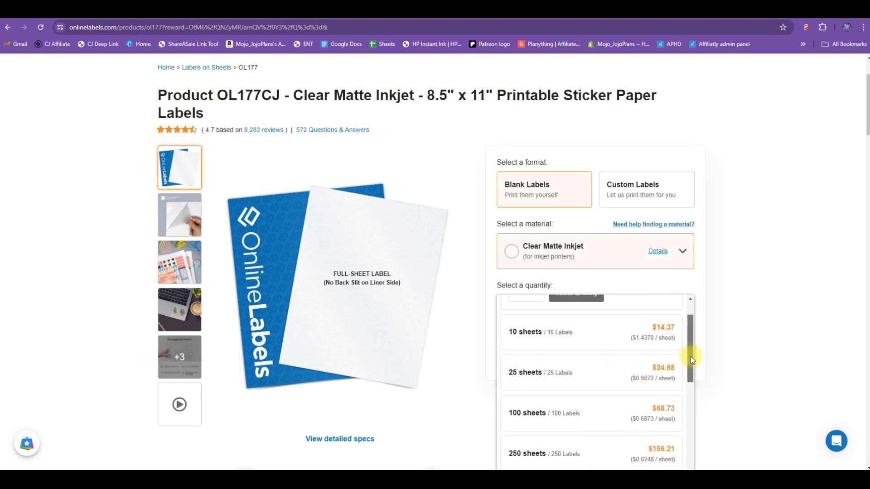
pyautogui.scroll(1, 689, 355)
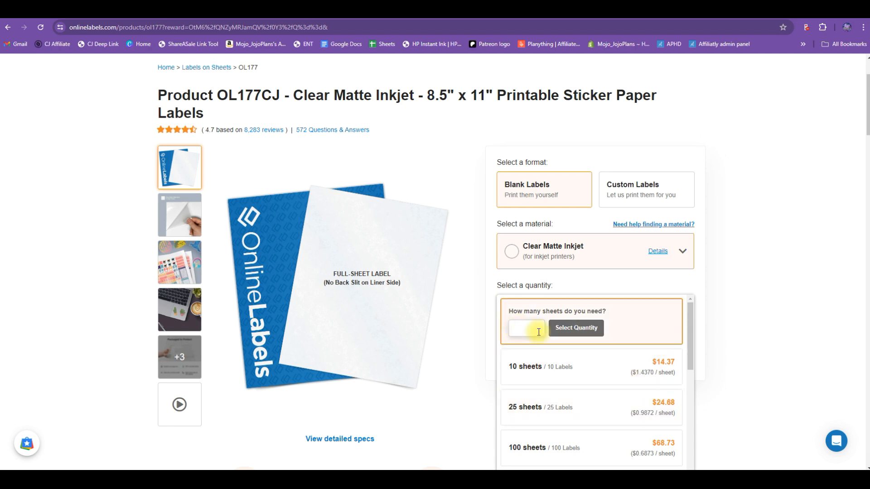
pyautogui.moveTo(686, 327); pyautogui.dragTo(688, 273)
pyautogui.click(694, 249)
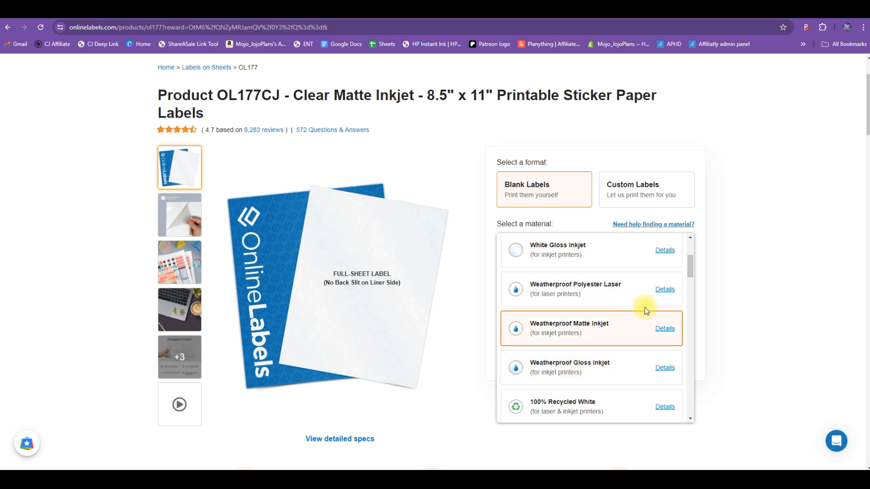
pyautogui.moveTo(690, 265); pyautogui.dragTo(317, 145)
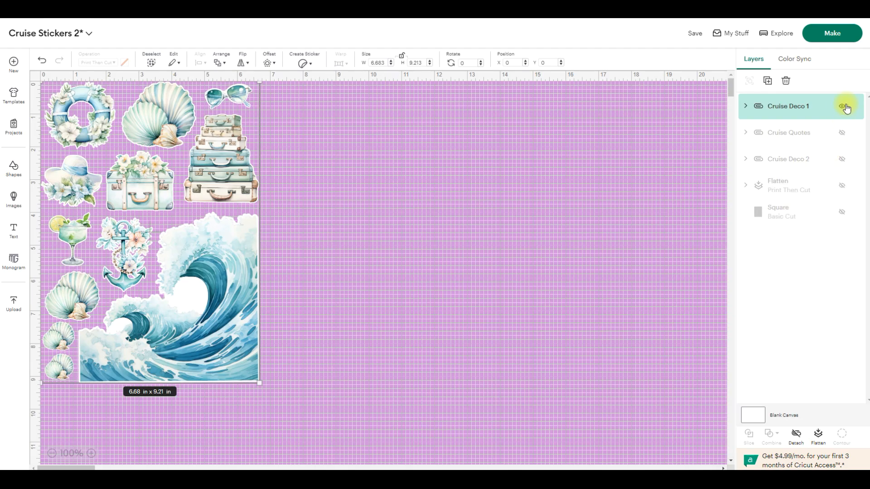
# - Back in Cricut Design Space, hide the Cruise Deco 1 sheet and show the Cruise Quotes sheet
pyautogui.click(842, 105)
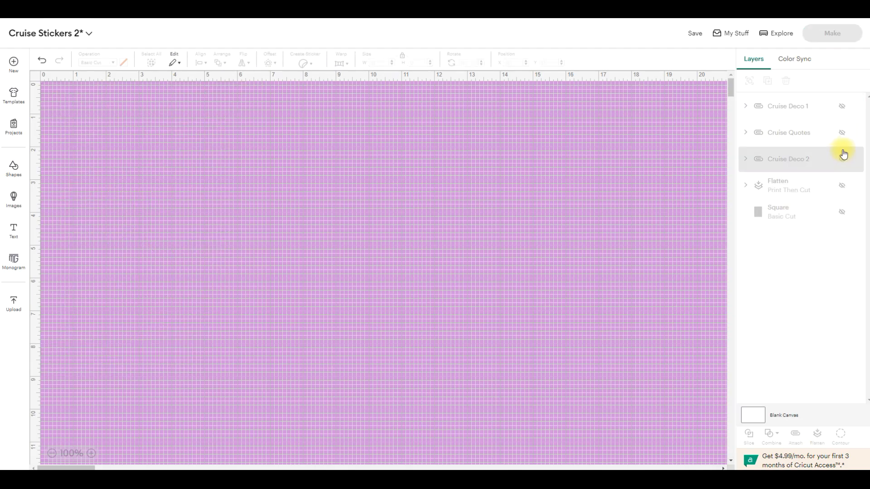
pyautogui.click(841, 134)
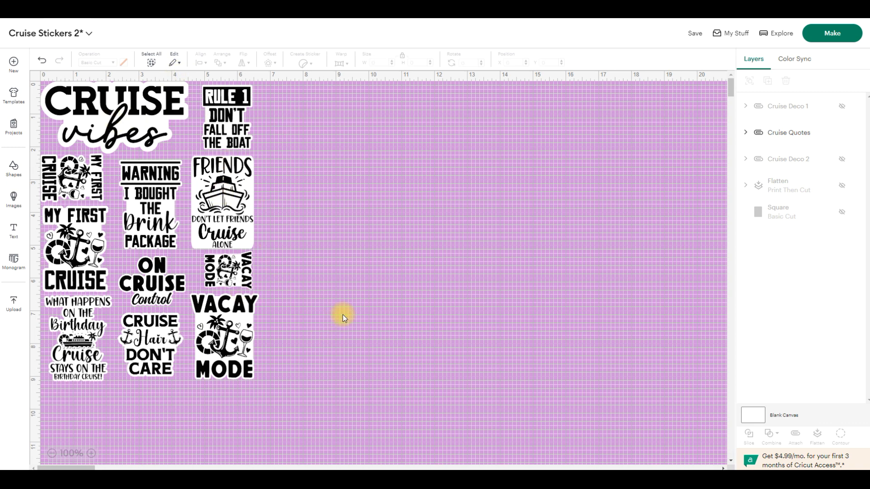
pyautogui.click(796, 162)
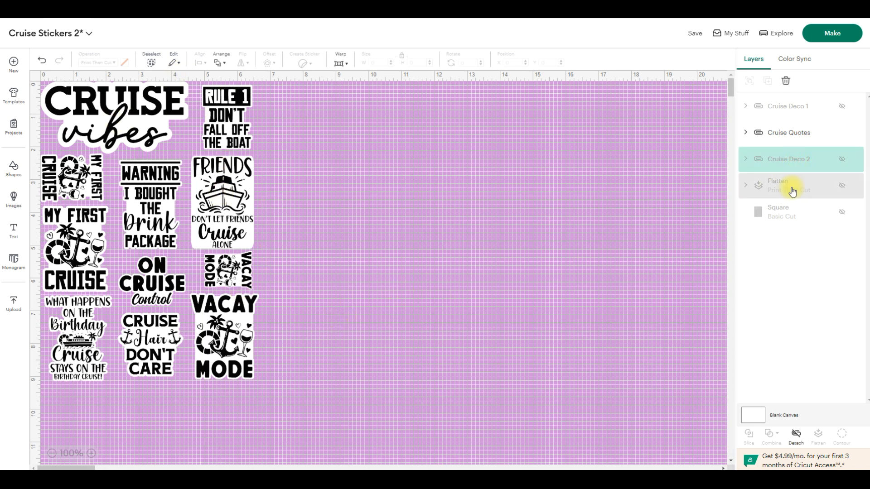
pyautogui.click(842, 160)
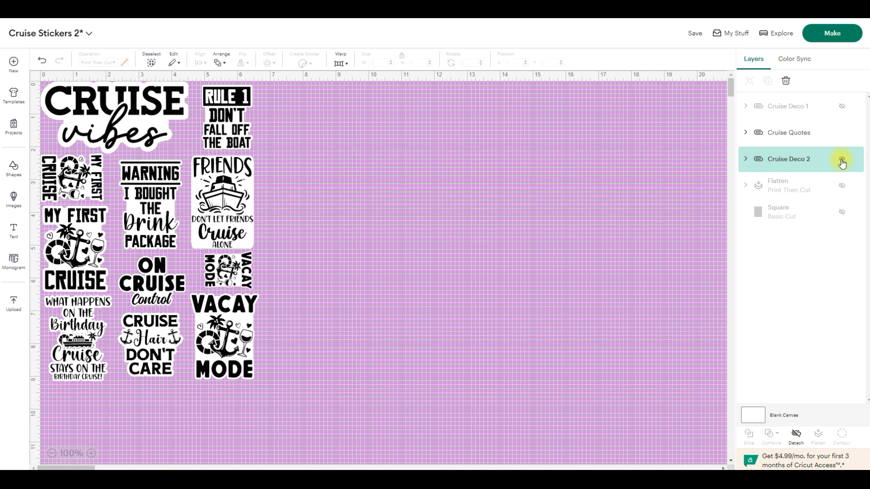
pyautogui.click(842, 161)
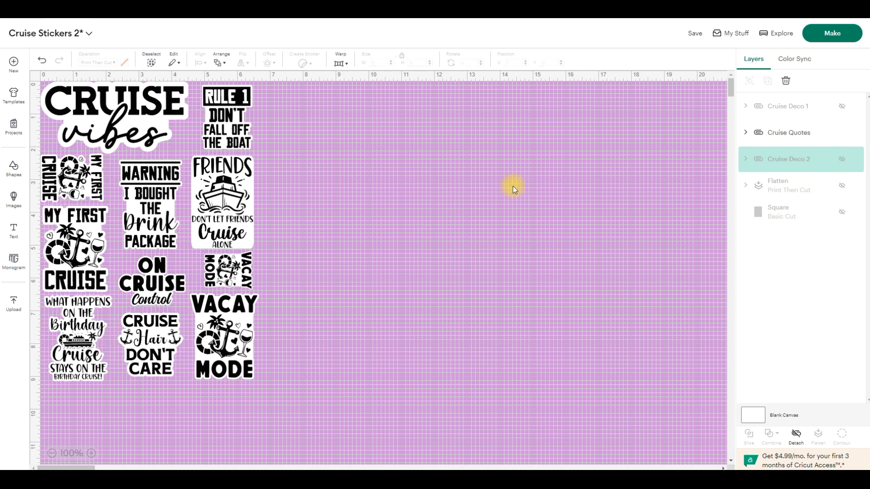